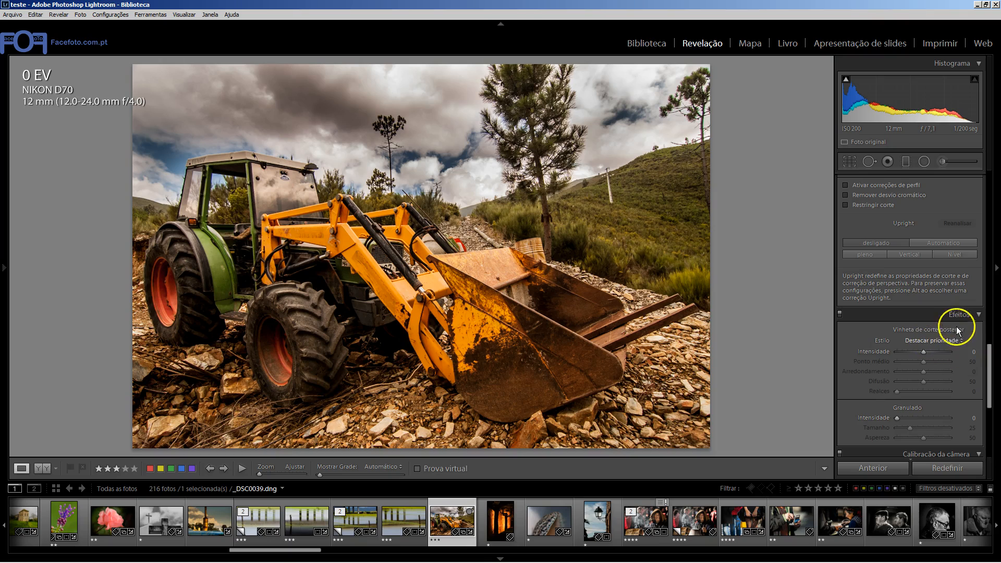
Show only the library photos tagged with the keyword "correção de lente"
{"action": "scroll", "coordinate": [985, 358], "scroll_direction": "up", "scroll_amount": 3}
{"action": "scroll", "coordinate": [992, 347], "scroll_direction": "up", "scroll_amount": 3}
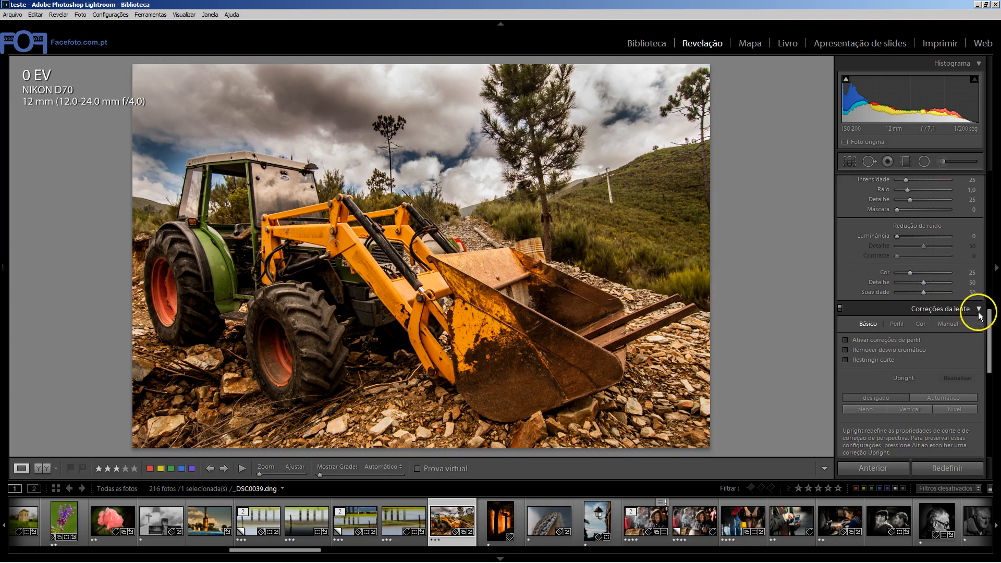
{"action": "left_click", "coordinate": [662, 45]}
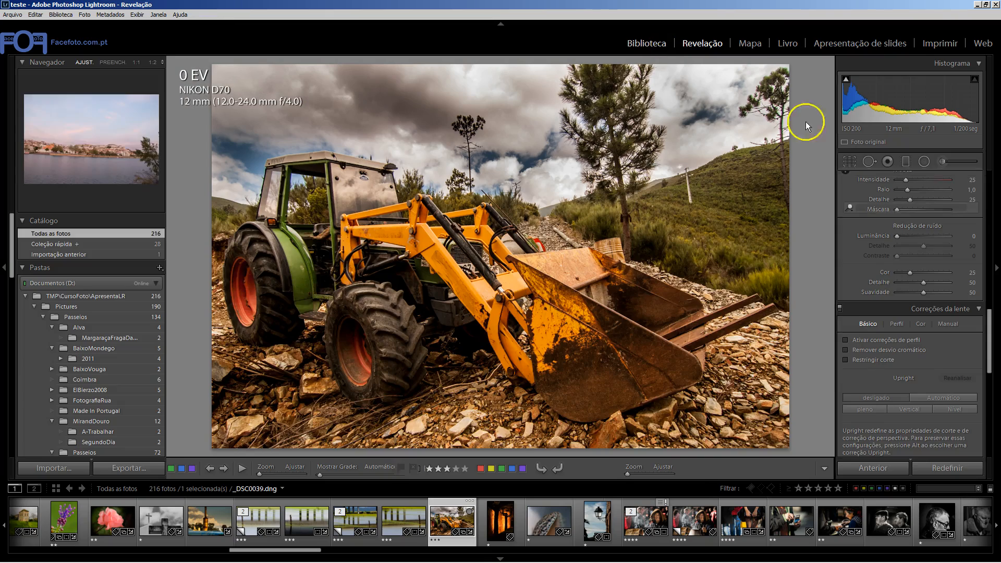
{"action": "scroll", "coordinate": [876, 344], "scroll_direction": "down", "scroll_amount": 5}
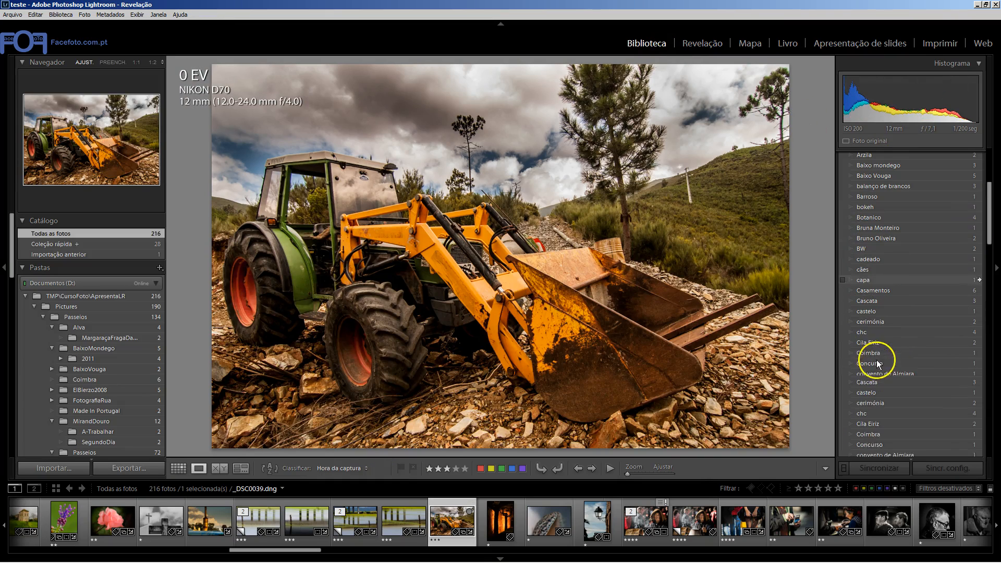
{"action": "left_click", "coordinate": [980, 395]}
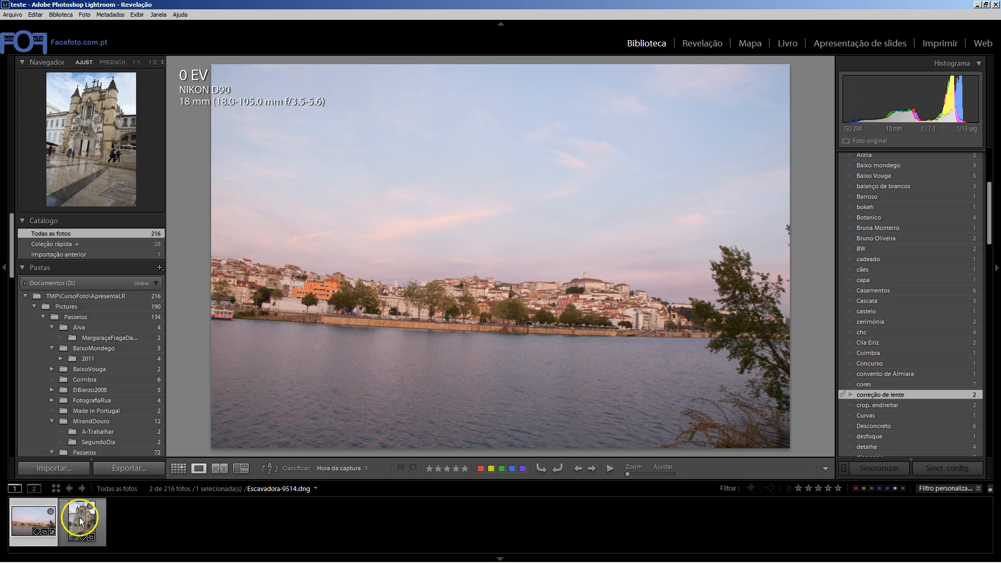
Preview the church photo, then open the riverside city photo for developing
{"action": "left_click", "coordinate": [77, 522]}
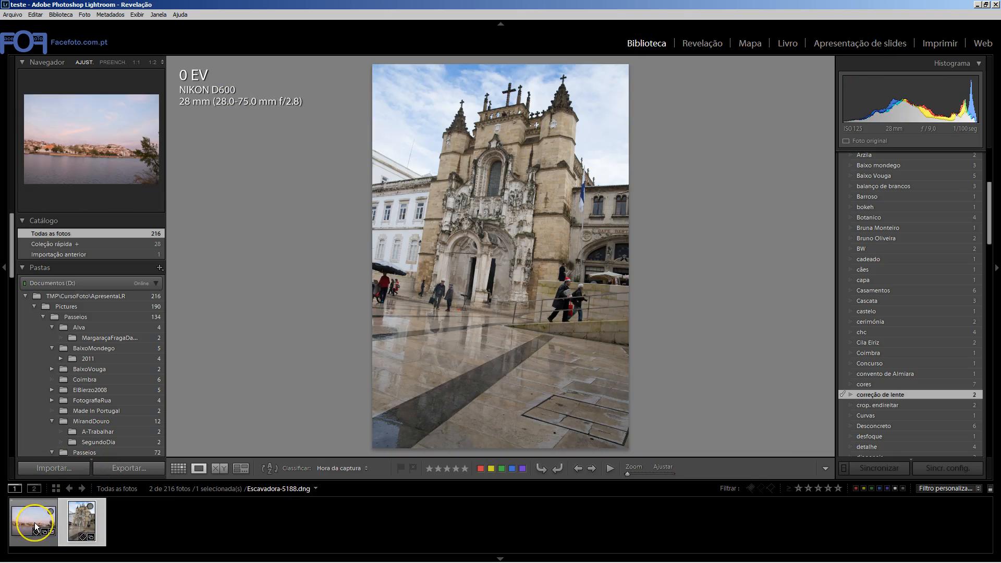
{"action": "left_click", "coordinate": [35, 522]}
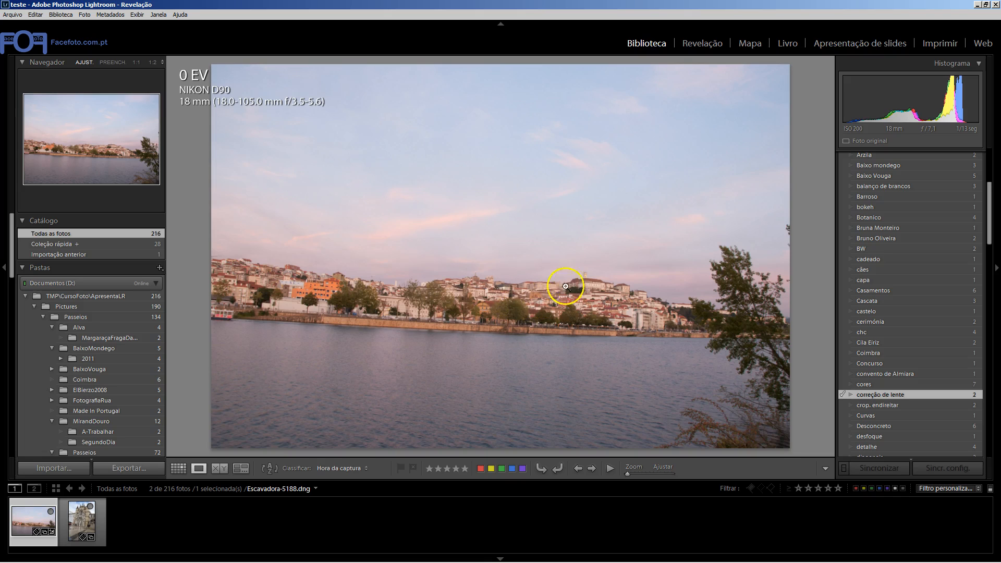
{"action": "left_click", "coordinate": [695, 46]}
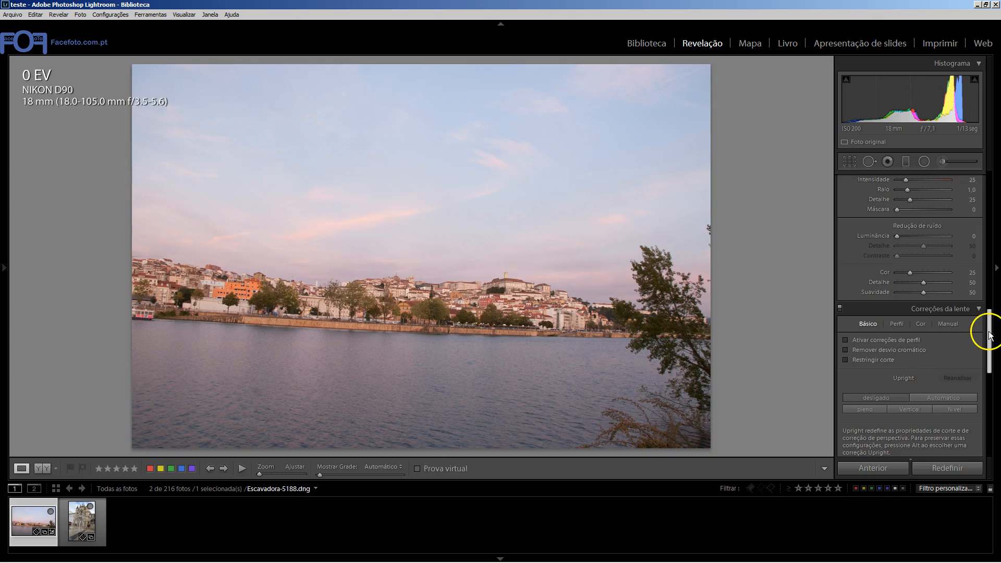
Turn the lens profile corrections on and off again to compare their effect on the riverside photo
{"action": "scroll", "coordinate": [986, 336], "scroll_direction": "down", "scroll_amount": 1}
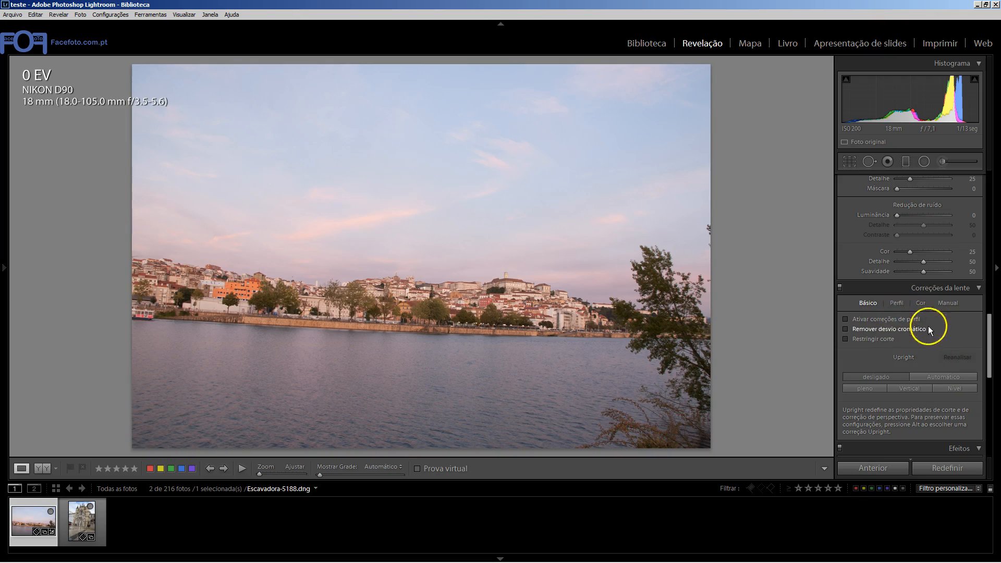
{"action": "left_click", "coordinate": [846, 319]}
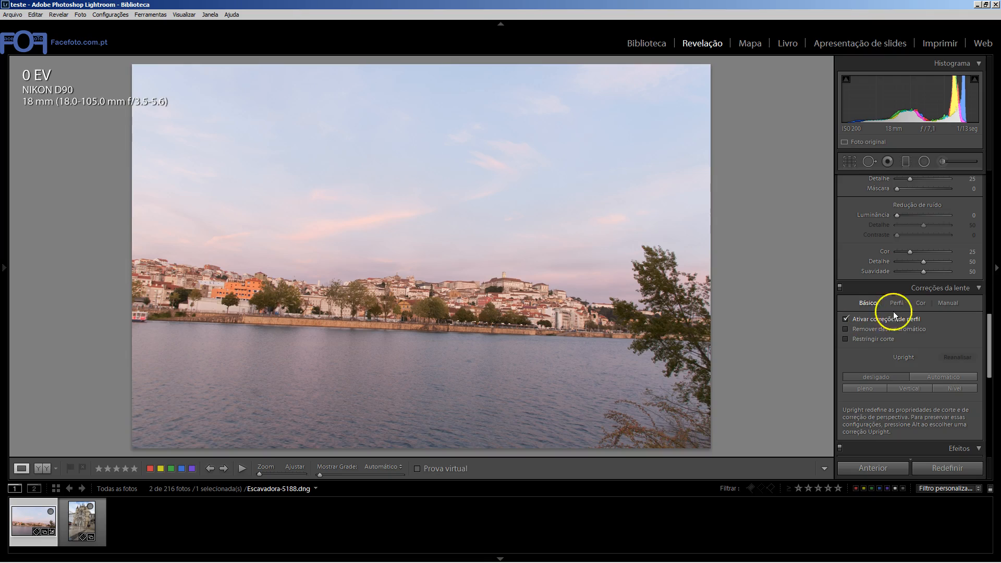
{"action": "left_click", "coordinate": [846, 319]}
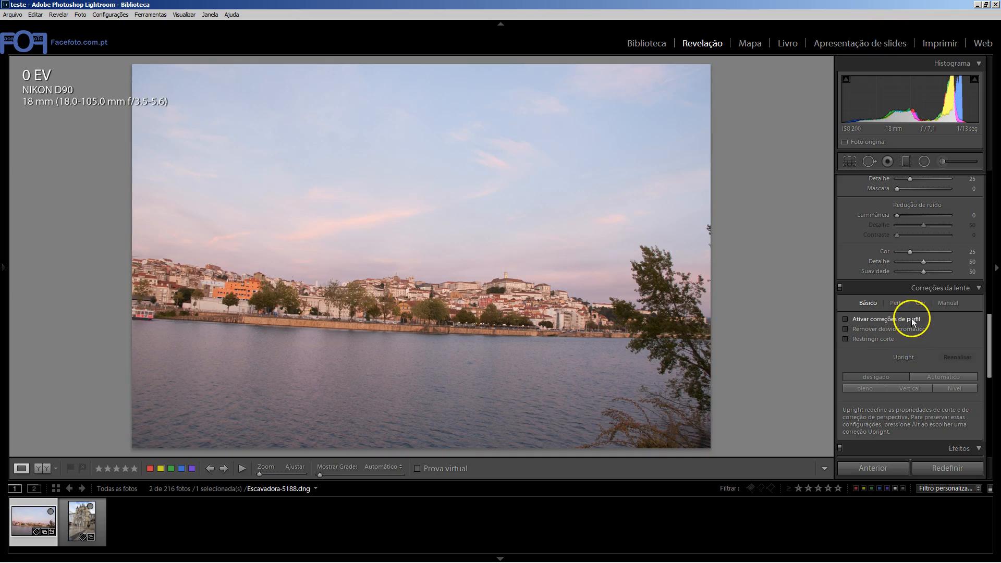
Look over the manual transformation settings of the lens corrections and return to the basic ones
{"action": "left_click", "coordinate": [946, 306]}
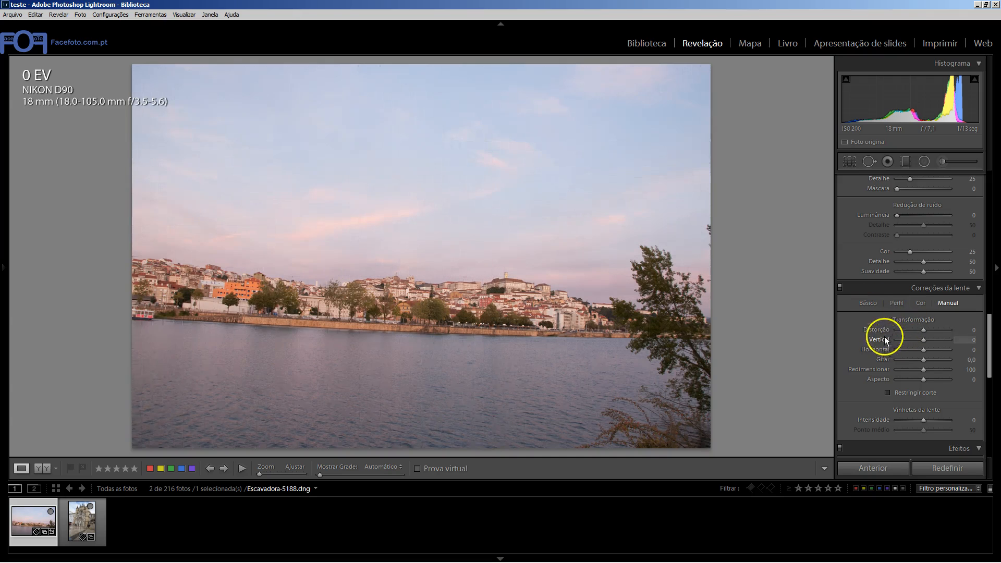
{"action": "left_click", "coordinate": [868, 304]}
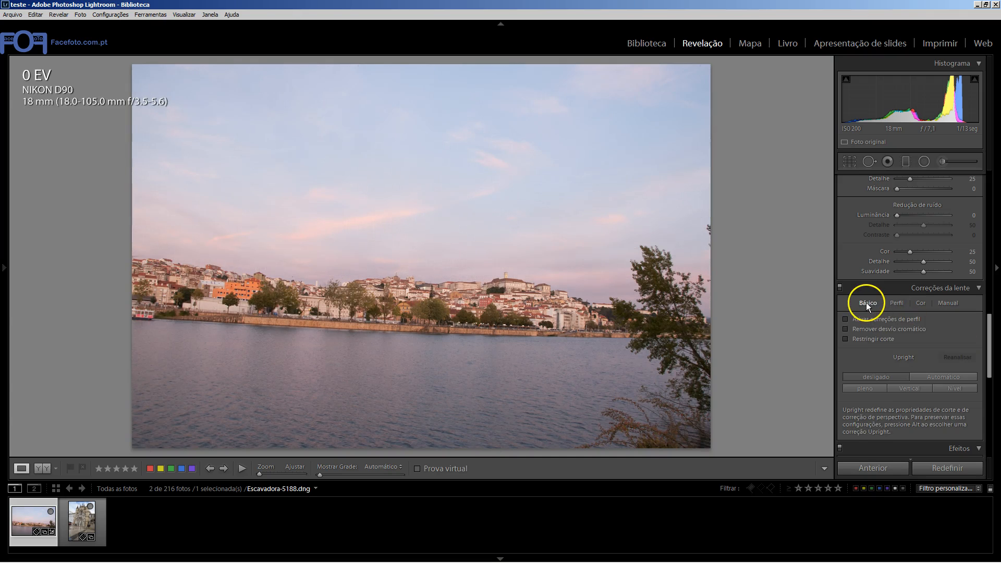
{"action": "left_click", "coordinate": [849, 342]}
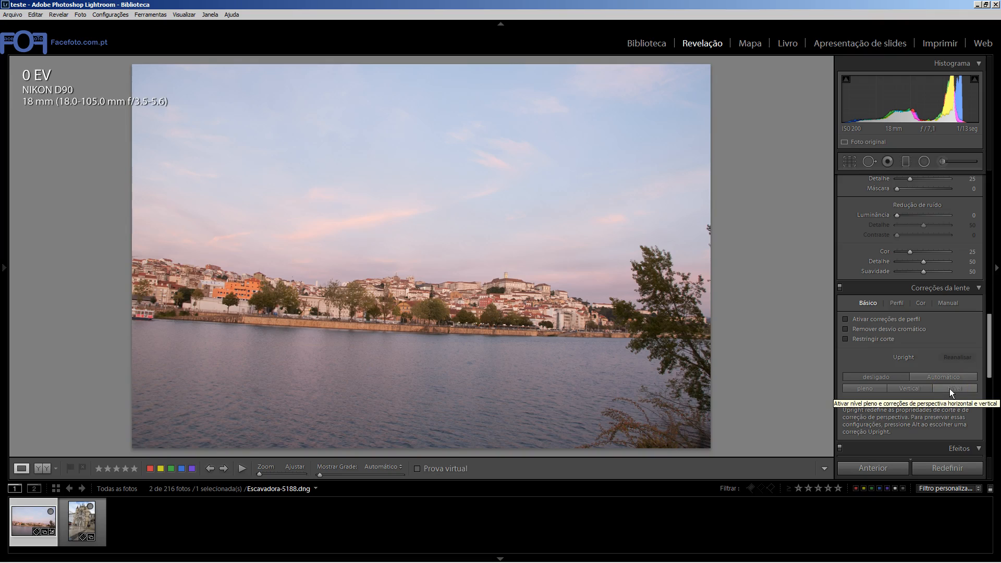
Try the automatic Upright correction on the riverside photo and undo it
{"action": "left_click", "coordinate": [943, 376]}
{"action": "left_click", "coordinate": [929, 401]}
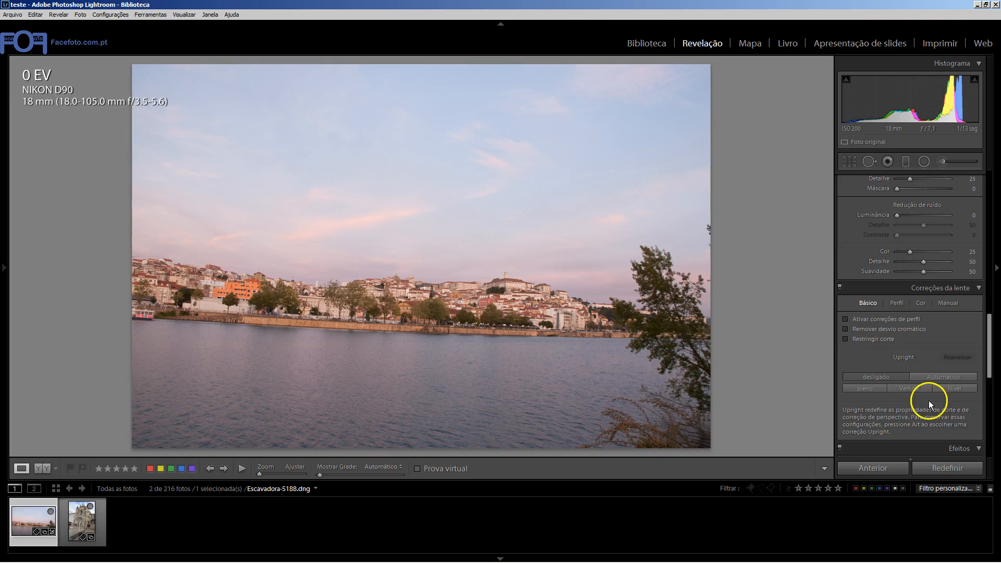
{"action": "left_click", "coordinate": [865, 388]}
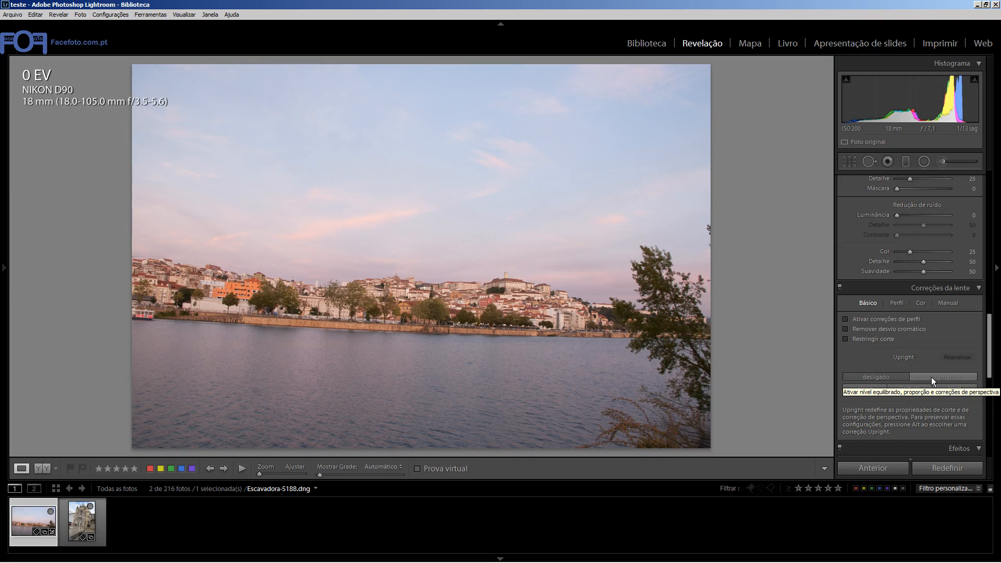
{"action": "left_click", "coordinate": [816, 371]}
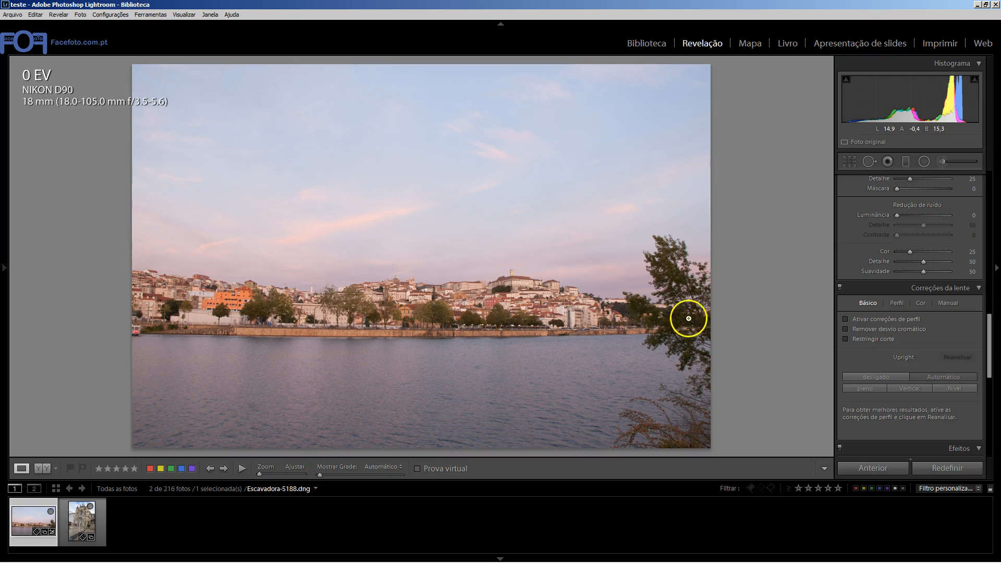
{"action": "key", "text": "ctrl+z"}
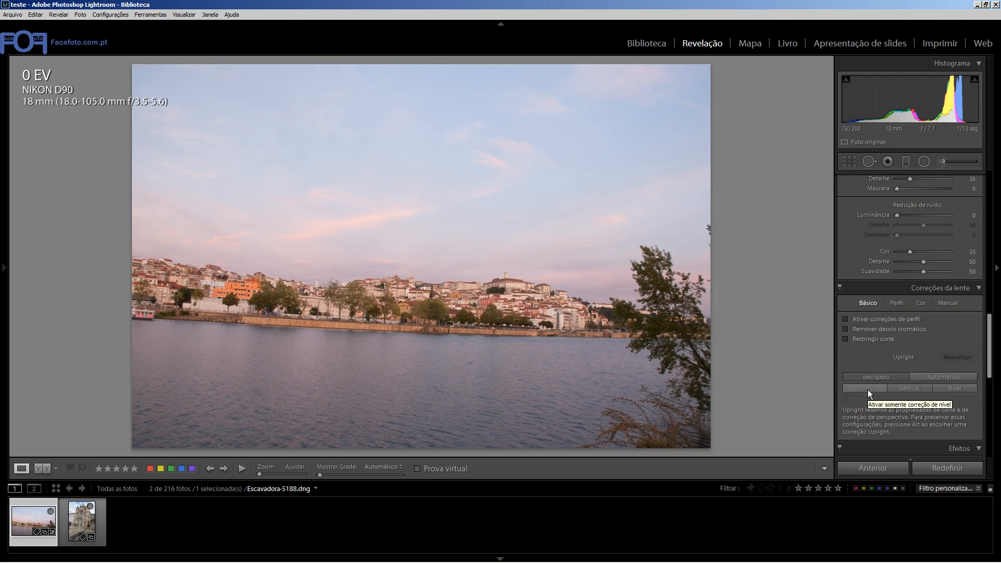
Apply the level-only Upright correction (Pleno) and check the shoreline against the grid at 1:1
{"action": "left_click", "coordinate": [868, 390]}
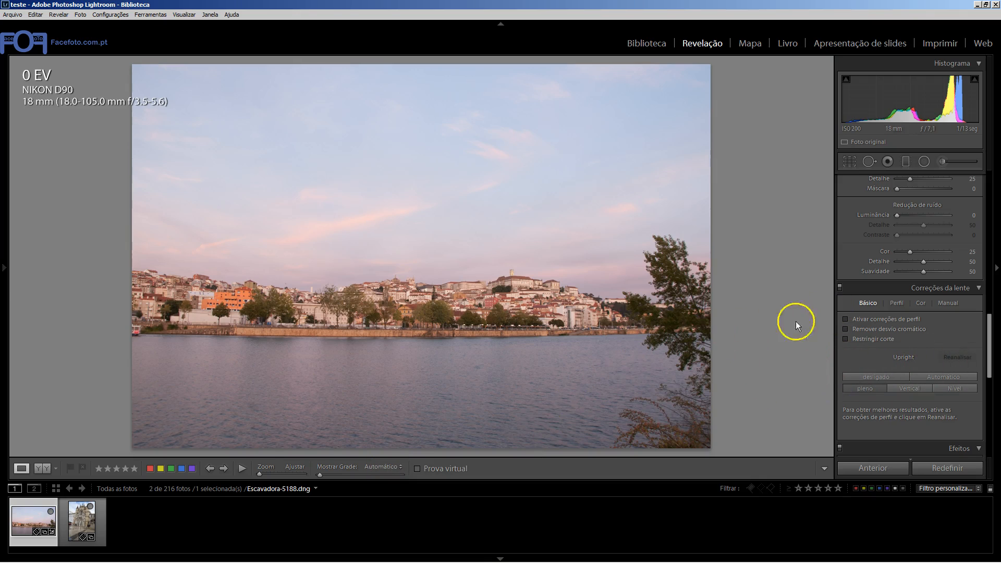
{"action": "mouse_move", "coordinate": [358, 472]}
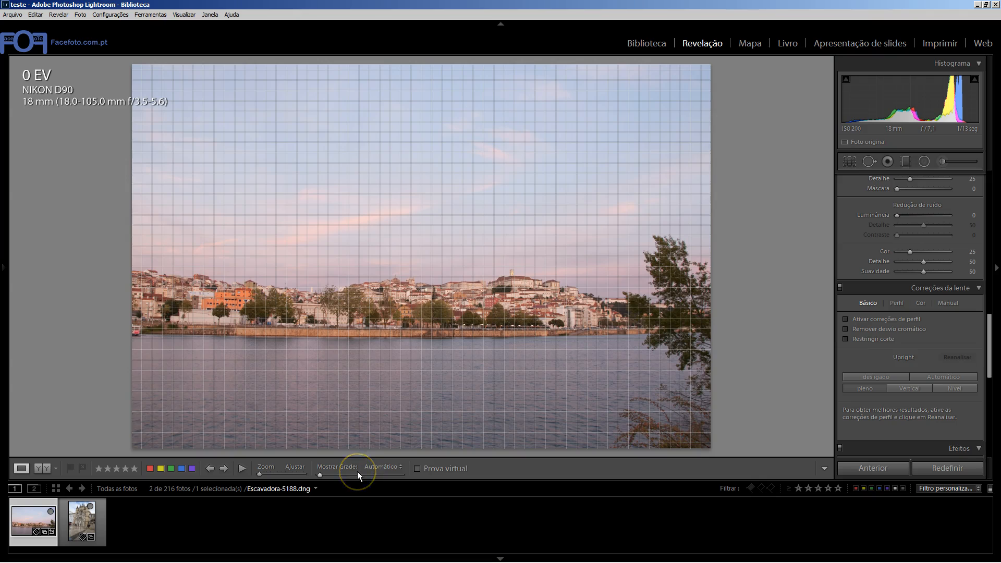
{"action": "left_click", "coordinate": [369, 340]}
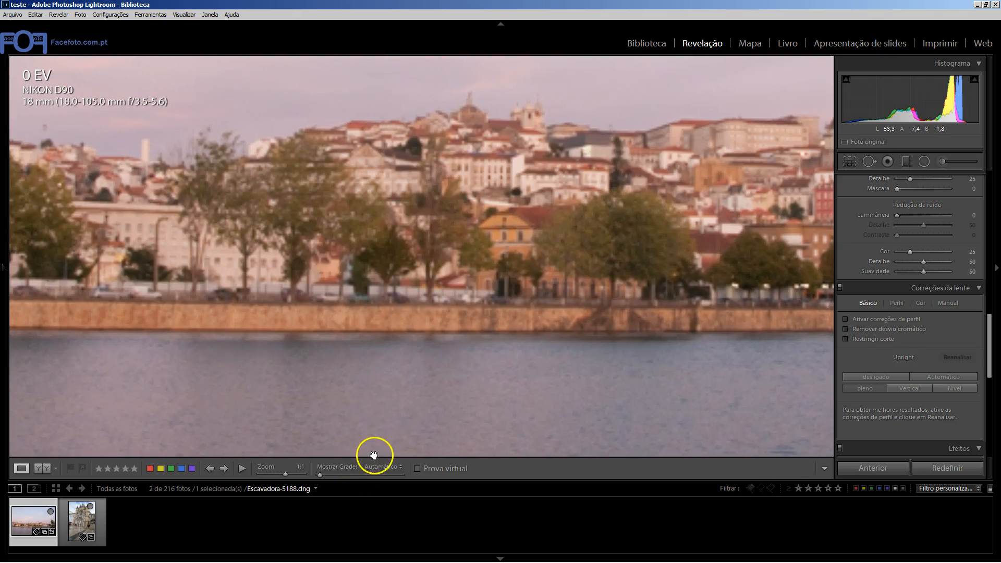
{"action": "mouse_move", "coordinate": [370, 473]}
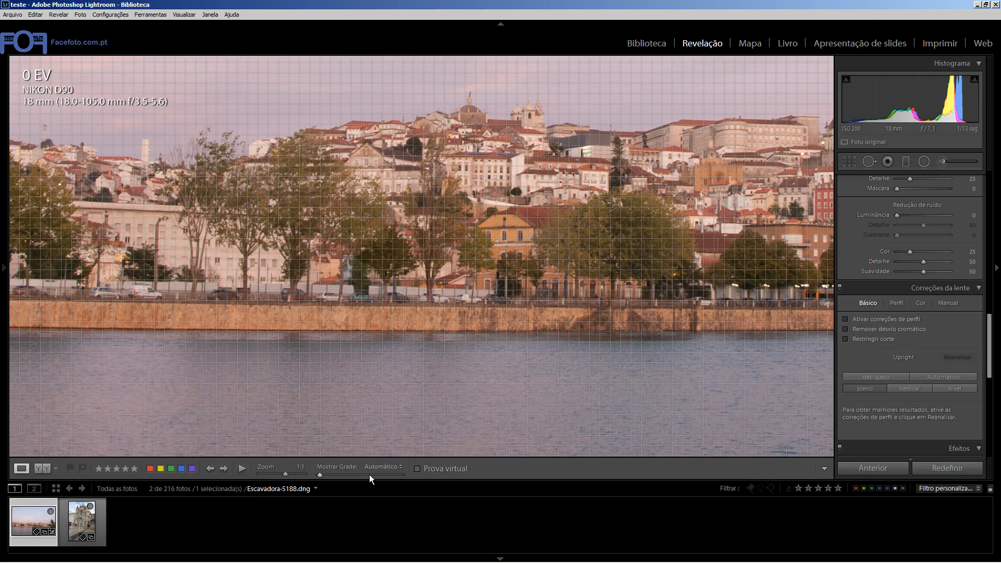
{"action": "left_click", "coordinate": [369, 420]}
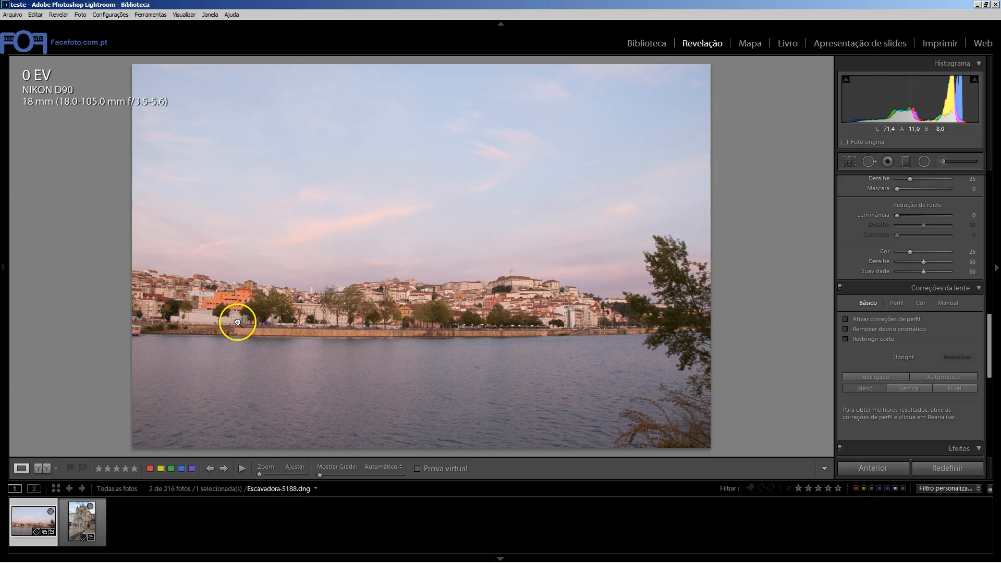
Set the grid overlay to always show (Sempre) and view the waterfront at 1:2
{"action": "left_click", "coordinate": [389, 470]}
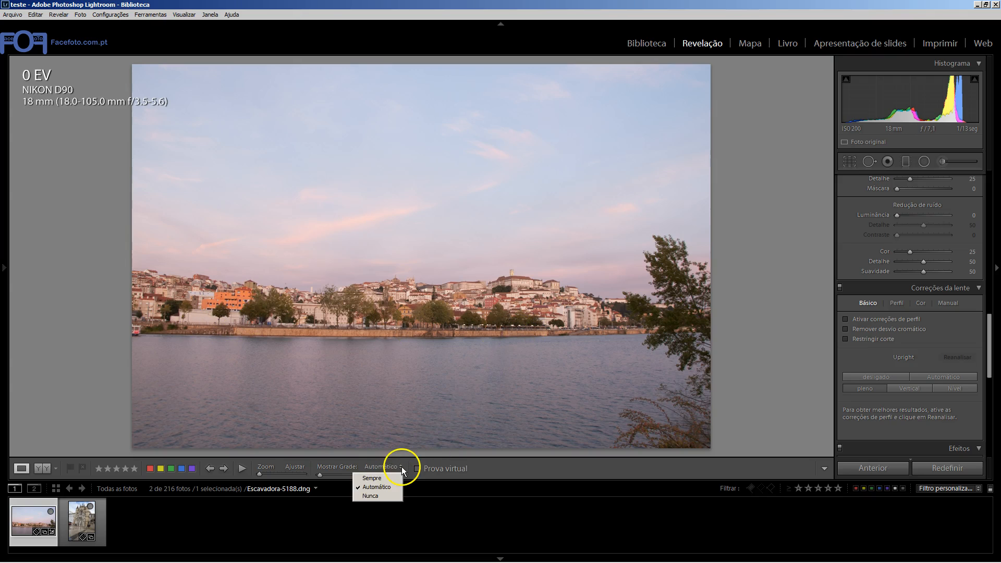
{"action": "left_click", "coordinate": [387, 482]}
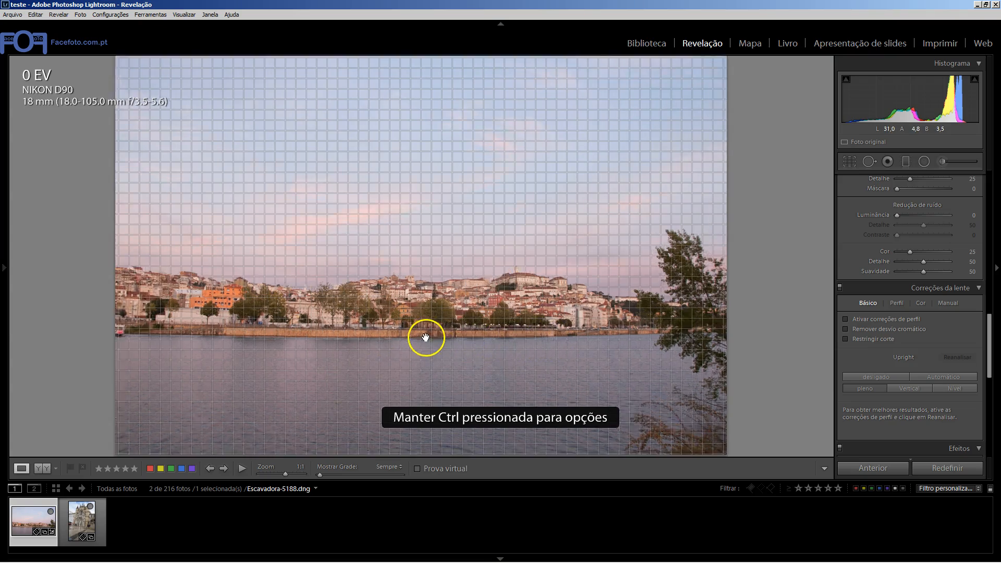
{"action": "left_click", "coordinate": [424, 335]}
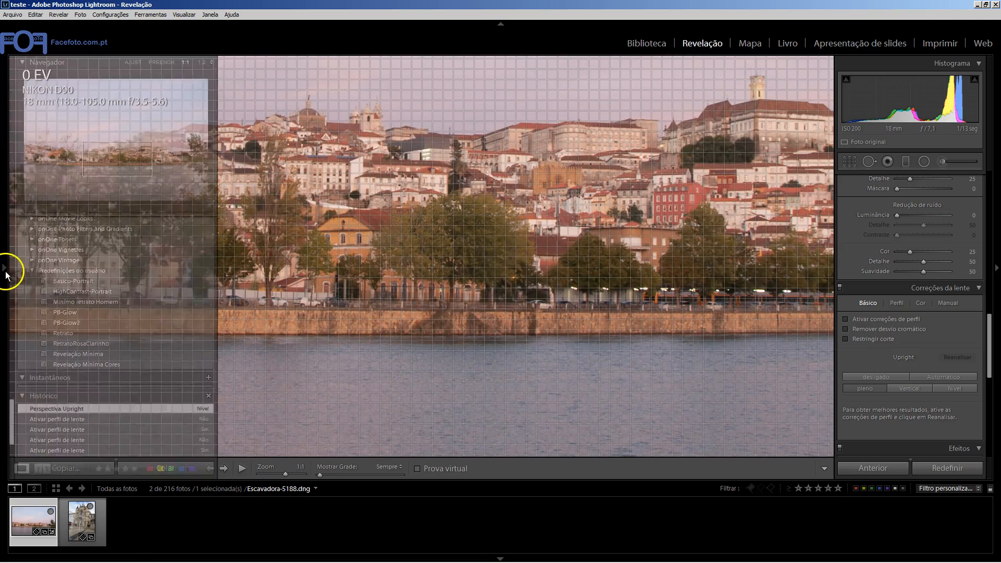
{"action": "left_click", "coordinate": [4, 268]}
{"action": "left_click", "coordinate": [202, 64]}
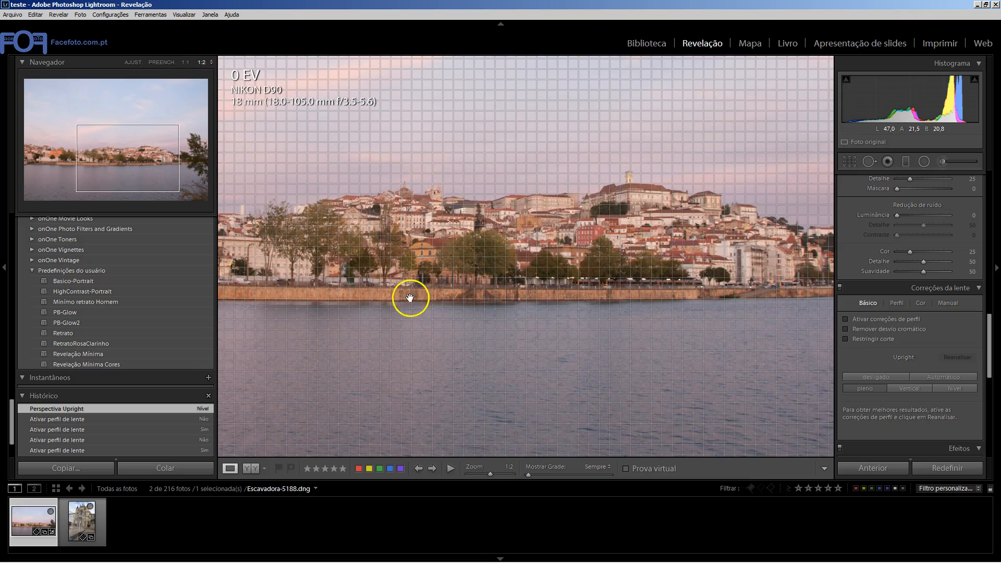
{"action": "left_click_drag", "start_coordinate": [410, 297], "coordinate": [447, 302]}
{"action": "left_click", "coordinate": [5, 266]}
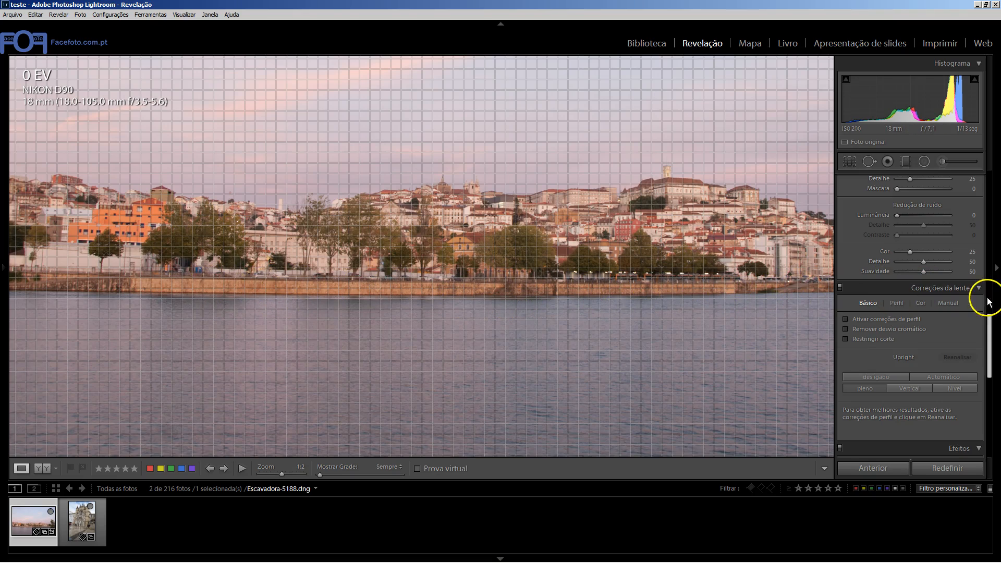
Try a manual distortion correction of +13 on the riverside photo and undo it
{"action": "left_click", "coordinate": [956, 303]}
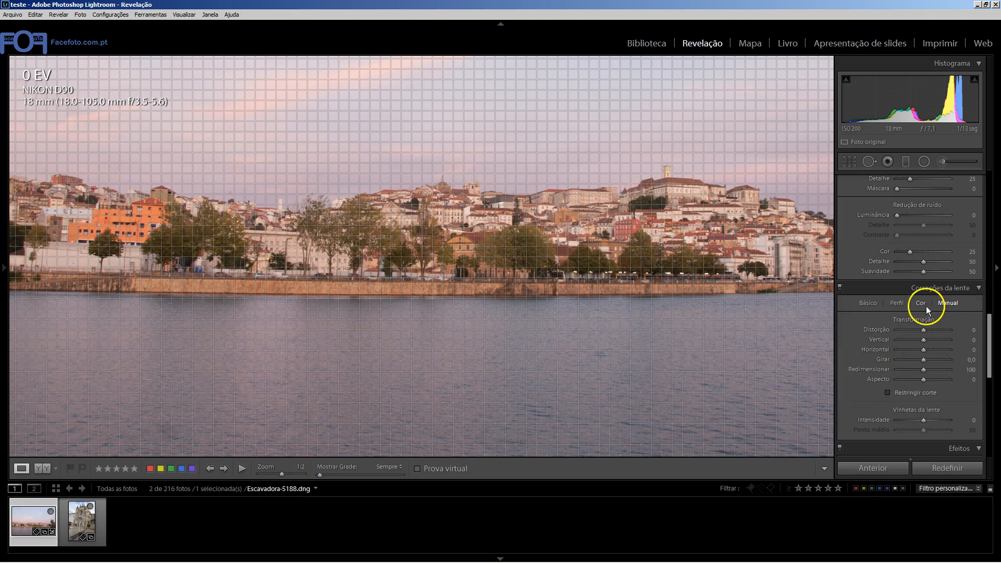
{"action": "left_click", "coordinate": [896, 304]}
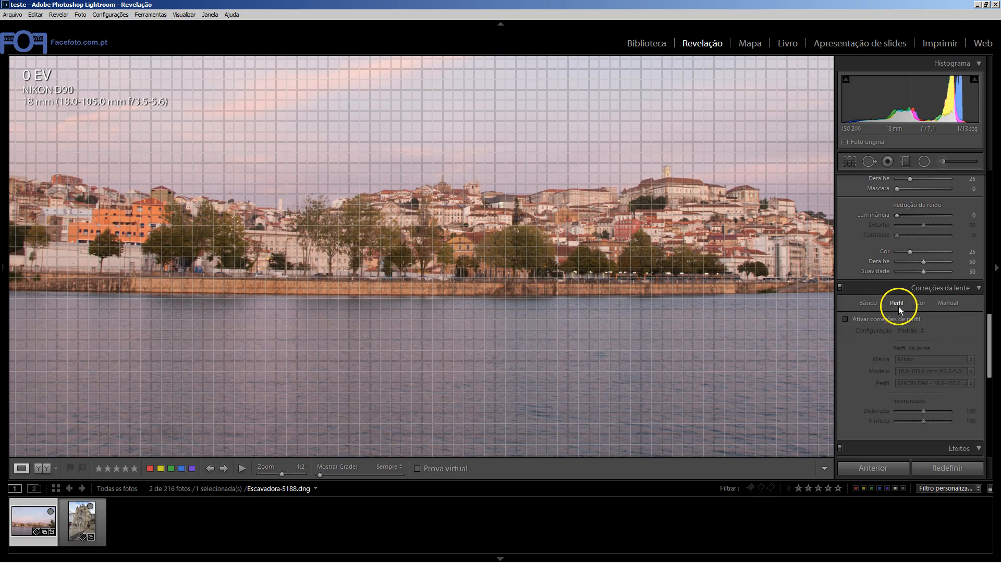
{"action": "left_click", "coordinate": [949, 306]}
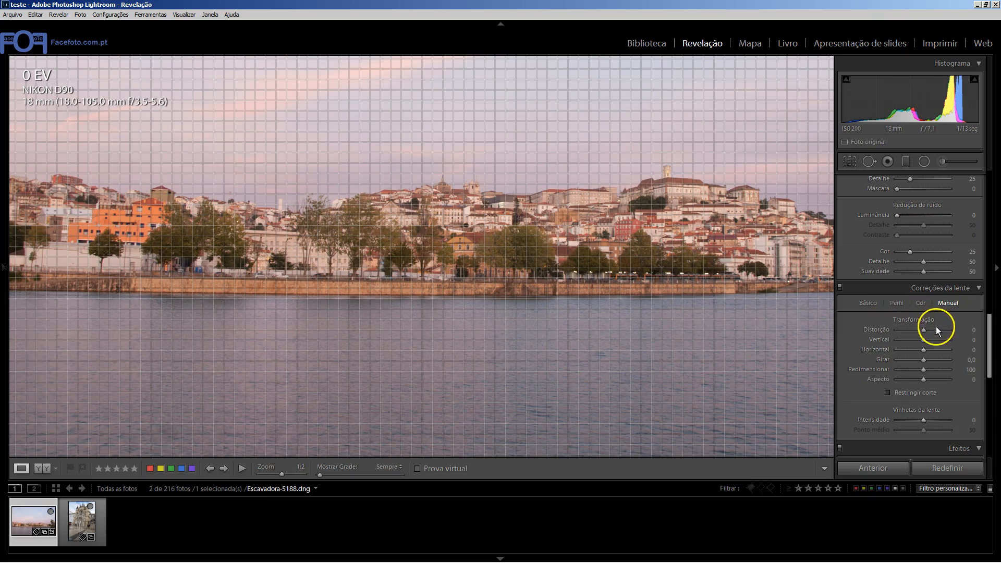
{"action": "left_click_drag", "start_coordinate": [924, 329], "coordinate": [927, 330]}
{"action": "left_click", "coordinate": [899, 340]}
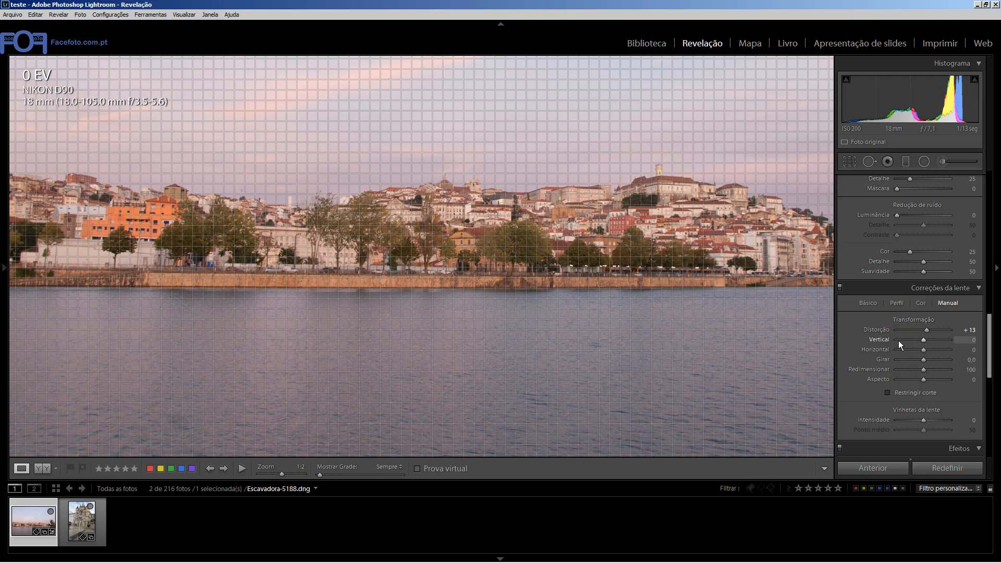
{"action": "left_click", "coordinate": [922, 331]}
{"action": "key", "text": "ctrl+z"}
Enable the lens profile corrections and check the list of lens makes, keeping Nikon
{"action": "left_click", "coordinate": [898, 303]}
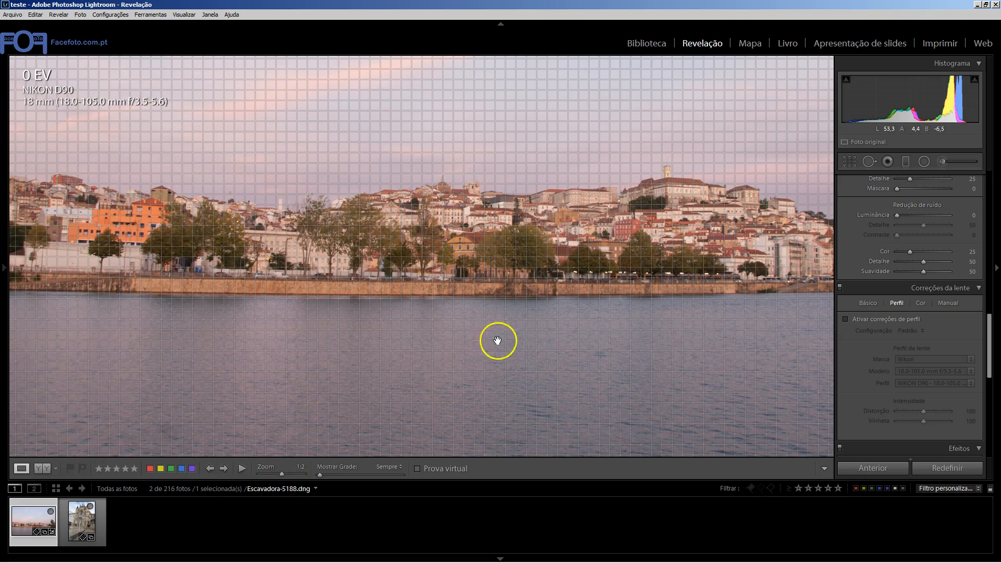
{"action": "left_click", "coordinate": [846, 319]}
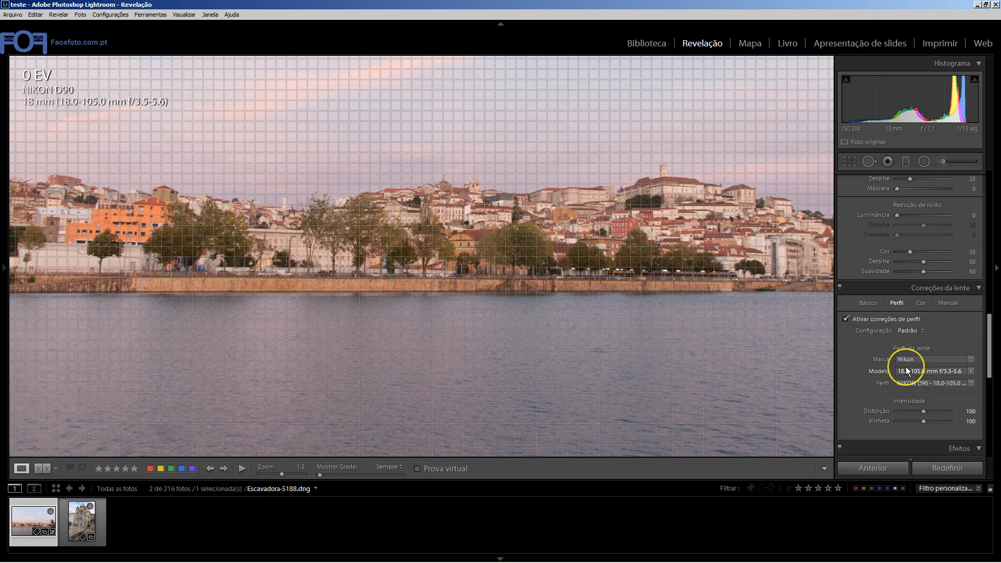
{"action": "left_click", "coordinate": [933, 361]}
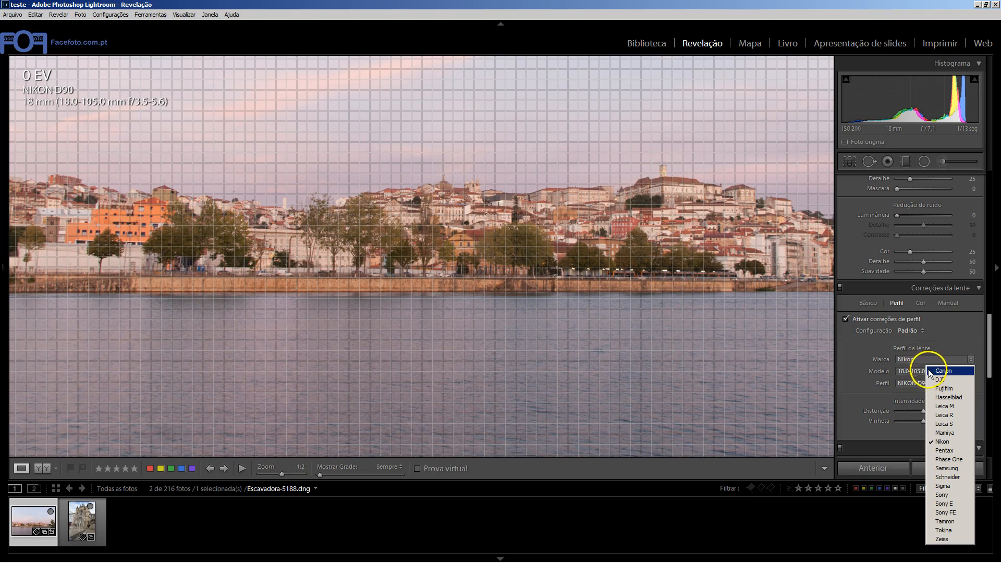
{"action": "left_click", "coordinate": [904, 364]}
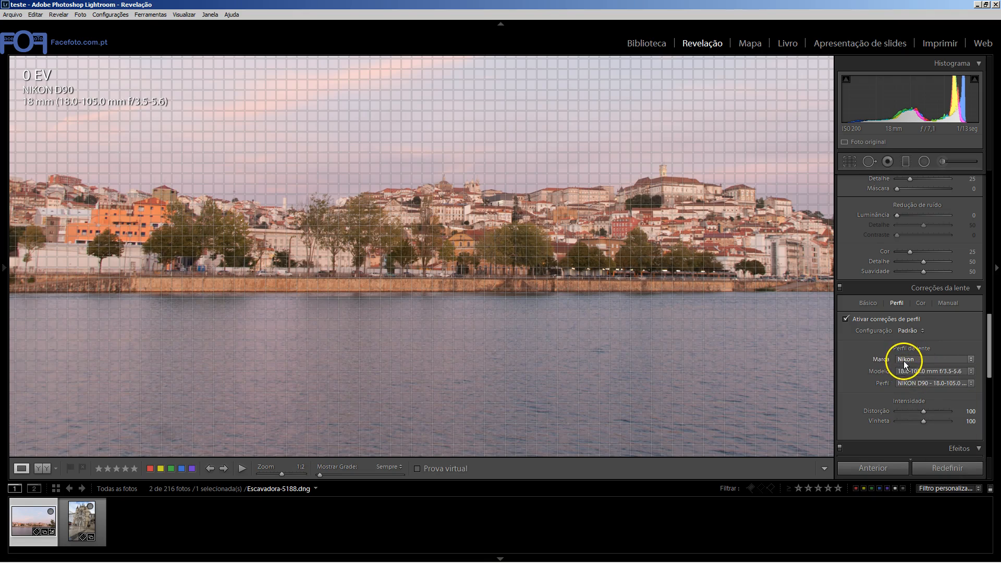
Check the lens model list, keeping 18.0-105.0 mm f/3.5-5.6, and try other profile distortion and vignette amounts, returning both to 100
{"action": "left_click", "coordinate": [913, 372]}
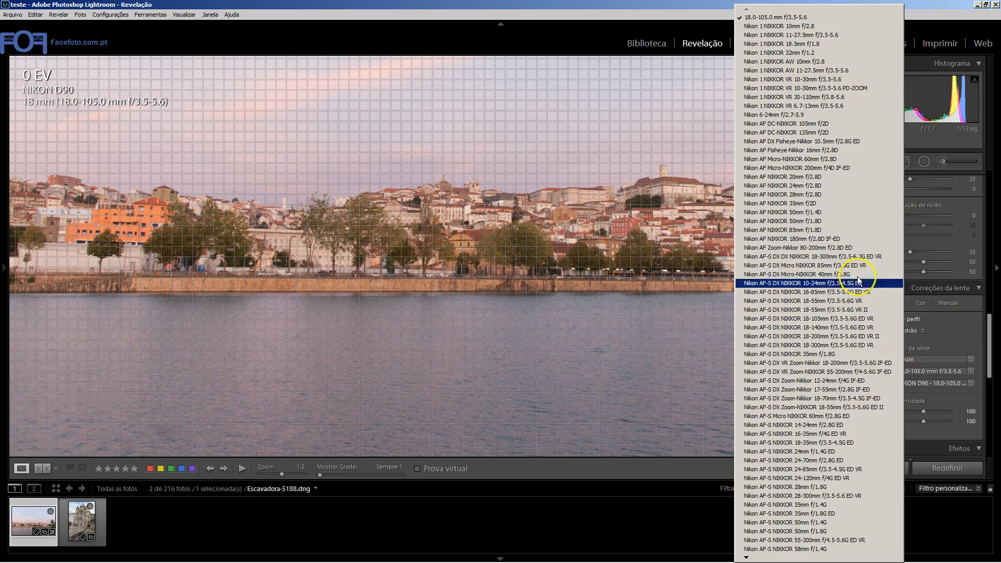
{"action": "left_click", "coordinate": [960, 346]}
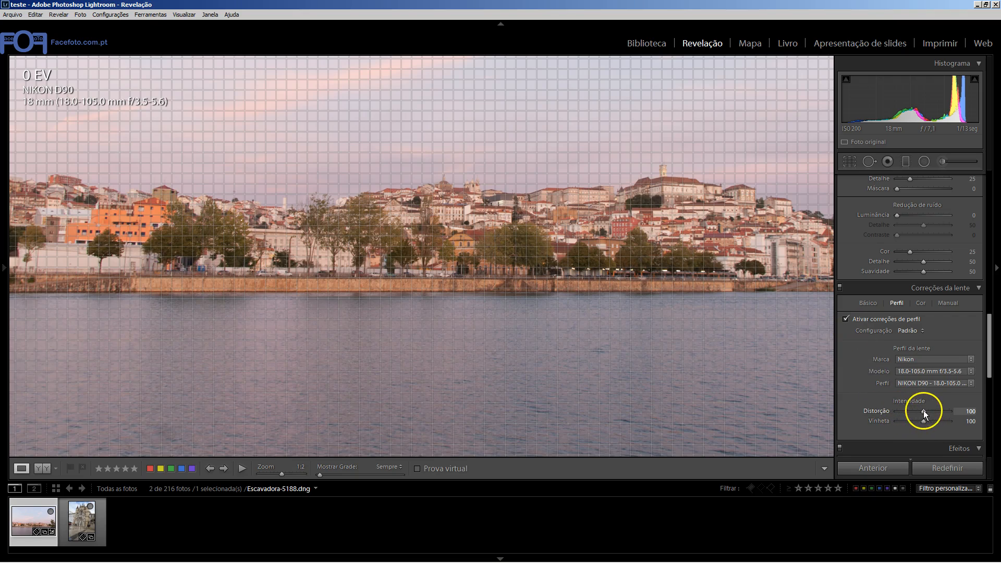
{"action": "mouse_move", "coordinate": [924, 411]}
{"action": "left_mouse_down"}
{"action": "mouse_move", "coordinate": [915, 411]}
{"action": "mouse_move", "coordinate": [943, 411]}
{"action": "mouse_move", "coordinate": [905, 414]}
{"action": "mouse_move", "coordinate": [937, 411]}
{"action": "left_mouse_up"}
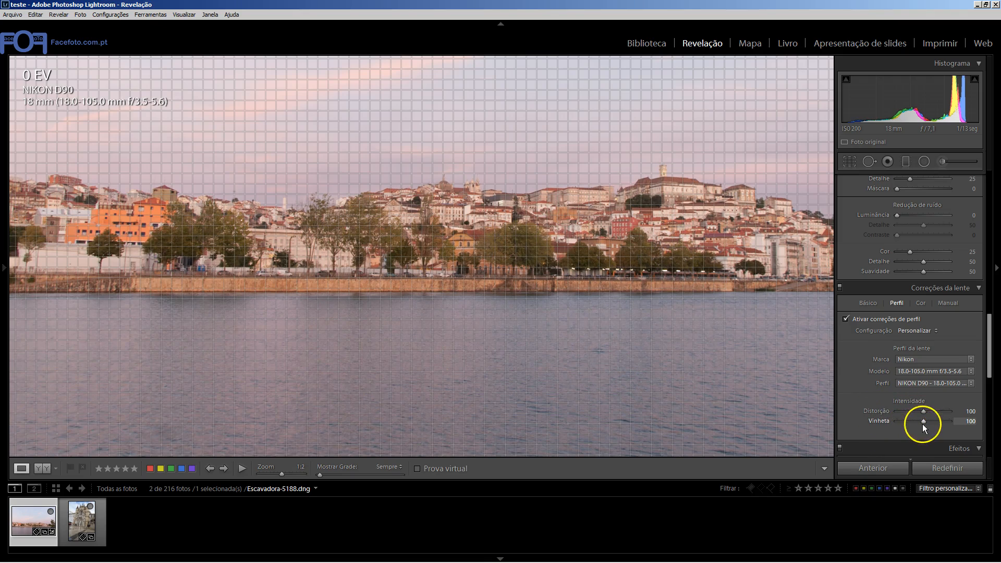
{"action": "mouse_move", "coordinate": [922, 422]}
{"action": "left_mouse_down"}
{"action": "mouse_move", "coordinate": [893, 421]}
{"action": "mouse_move", "coordinate": [968, 425]}
{"action": "mouse_move", "coordinate": [931, 421]}
{"action": "left_mouse_up"}
{"action": "double_click", "coordinate": [884, 422]}
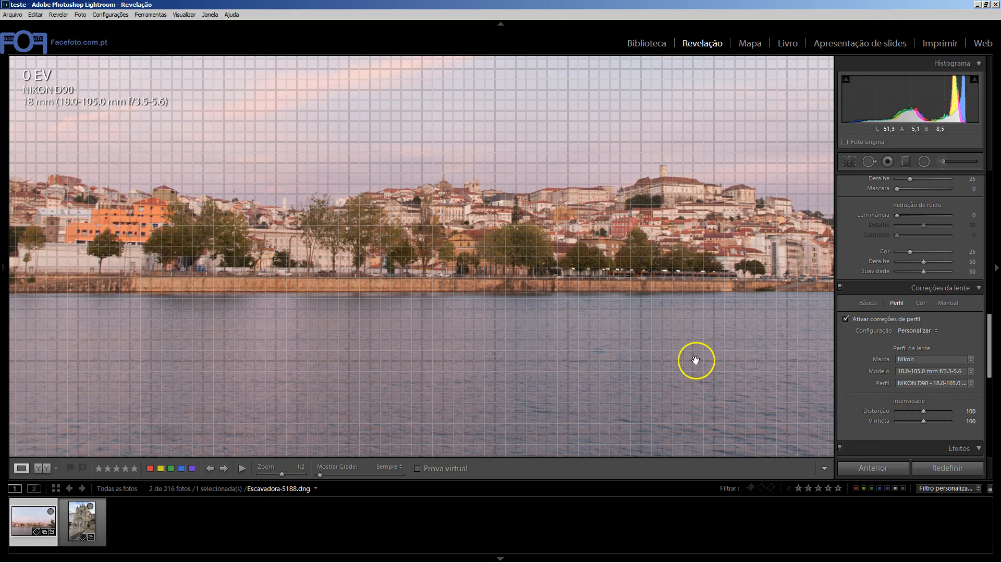
Compare the photo with and without the lens profile corrections and inspect the waterfront against the grid at 1:2 and in the fitted view
{"action": "left_click", "coordinate": [846, 319]}
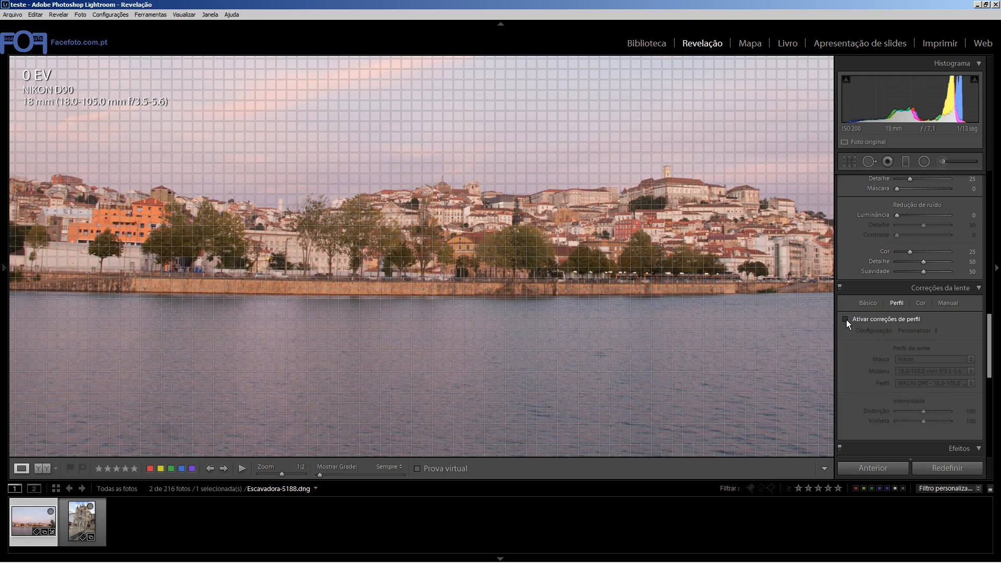
{"action": "left_click", "coordinate": [846, 320]}
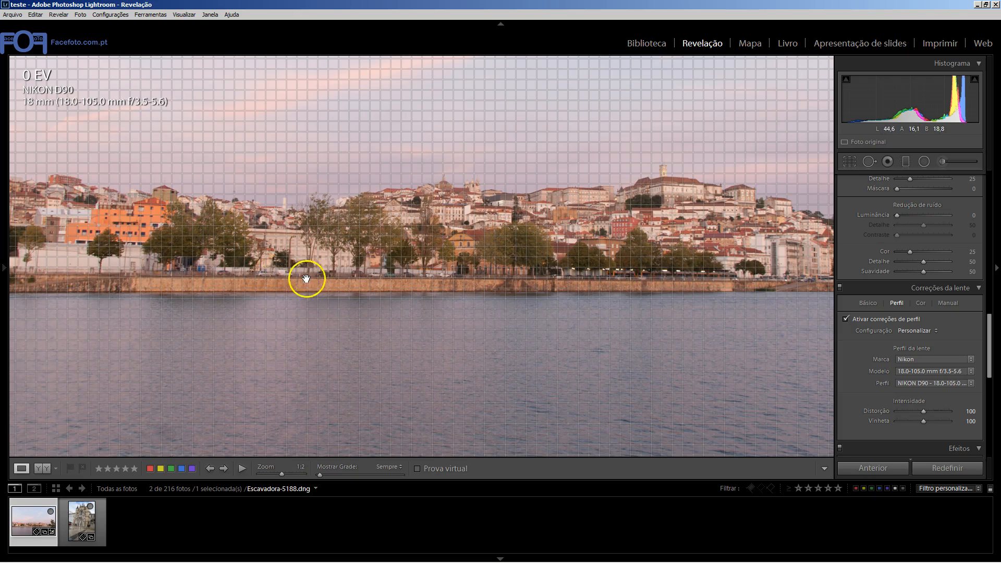
{"action": "left_click_drag", "start_coordinate": [578, 319], "coordinate": [581, 315]}
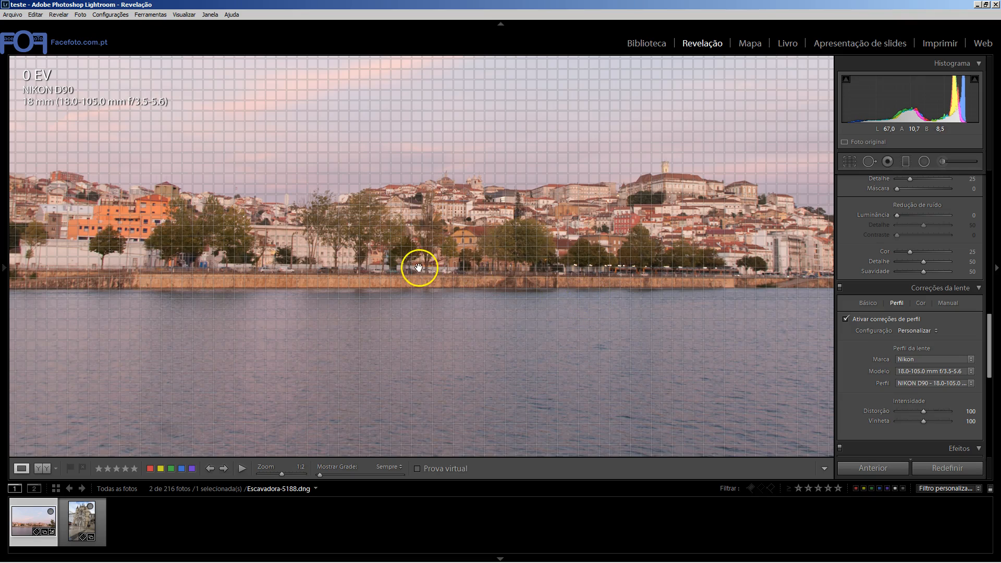
{"action": "left_click", "coordinate": [437, 288]}
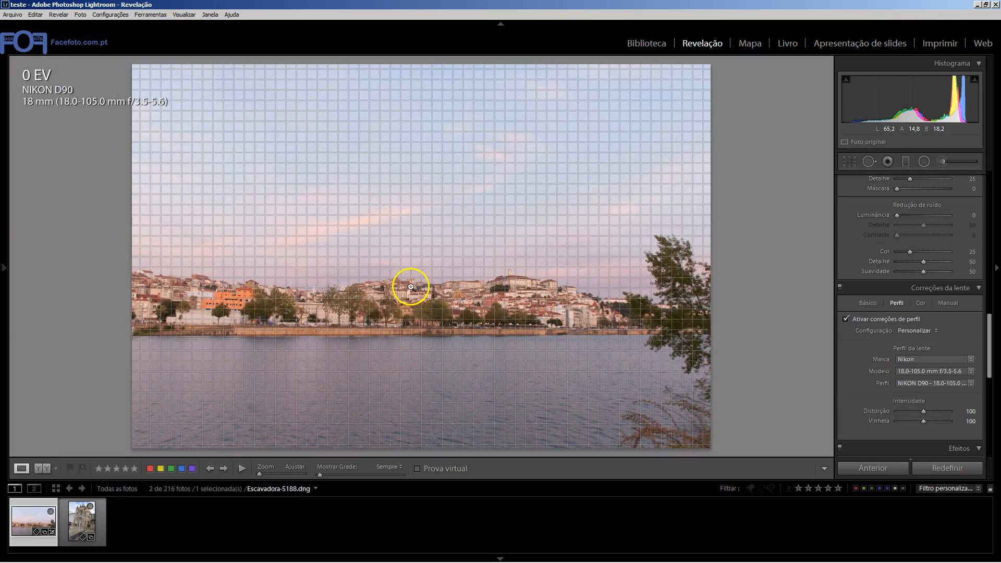
{"action": "left_click", "coordinate": [393, 332]}
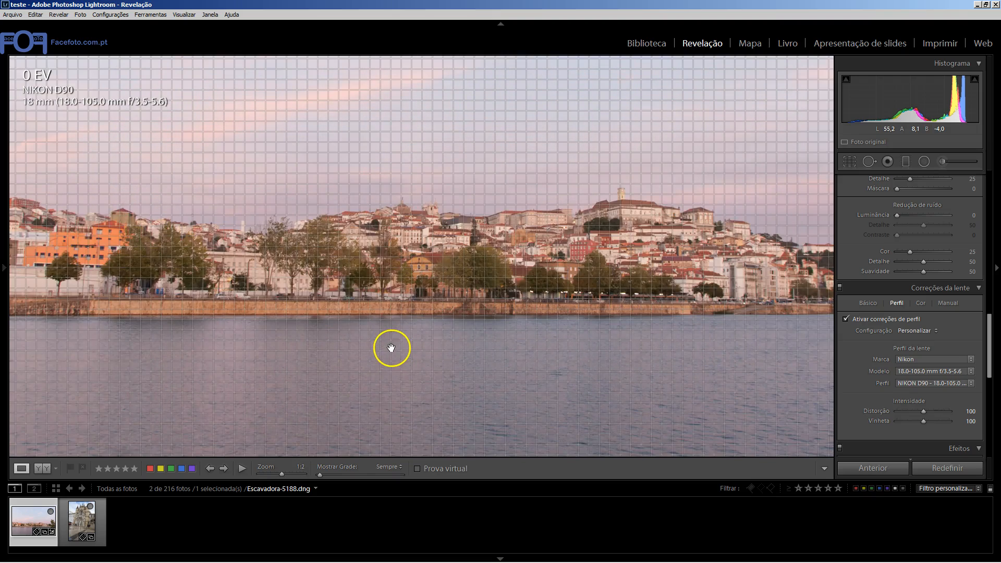
{"action": "left_click", "coordinate": [391, 348]}
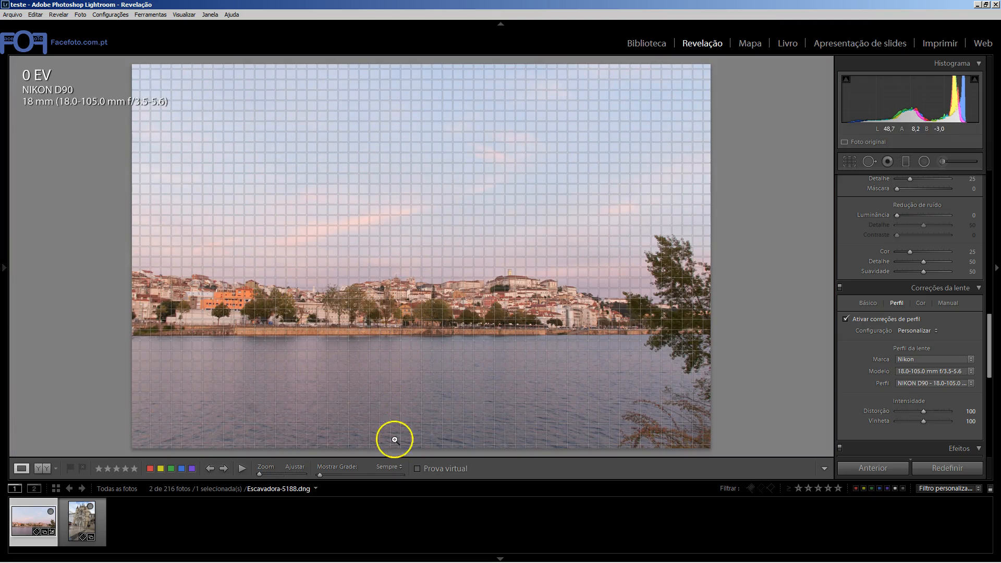
Adjust the grid overlay's size to 25
{"action": "left_click_drag", "start_coordinate": [323, 474], "coordinate": [326, 474]}
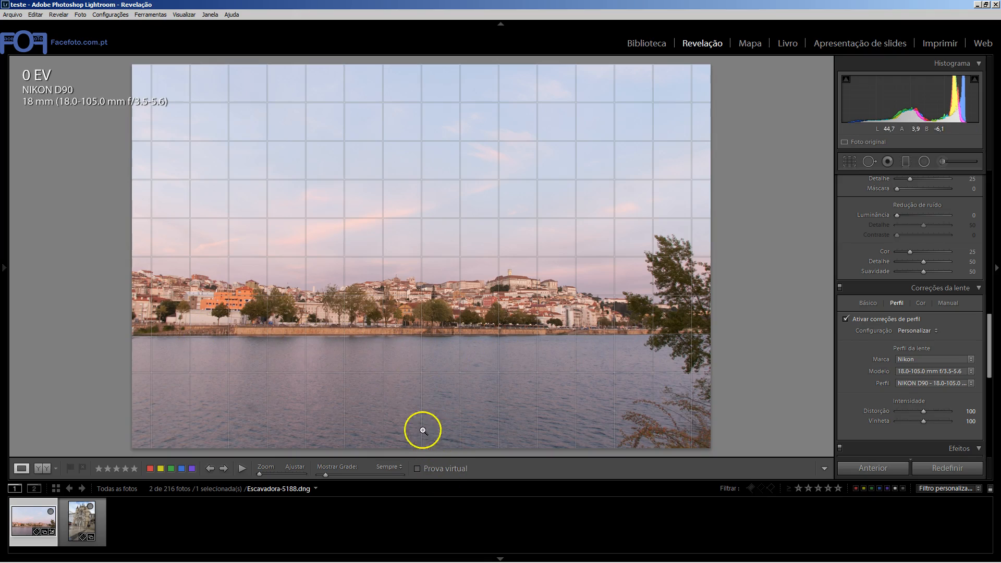
{"action": "left_click_drag", "start_coordinate": [323, 474], "coordinate": [320, 476]}
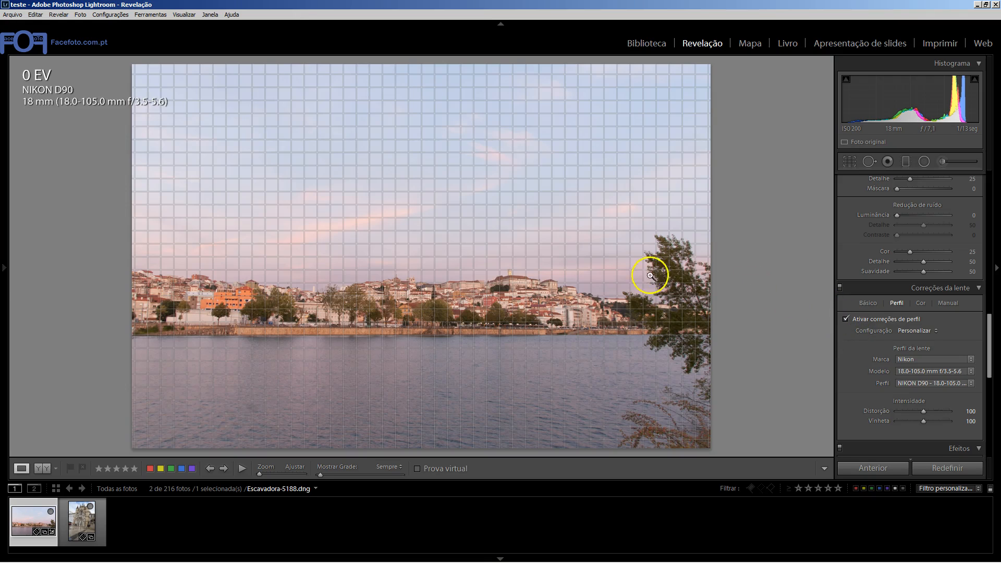
Disable the lens profile corrections and set a manual distortion correction of +9 on the riverside photo
{"action": "left_click", "coordinate": [846, 318]}
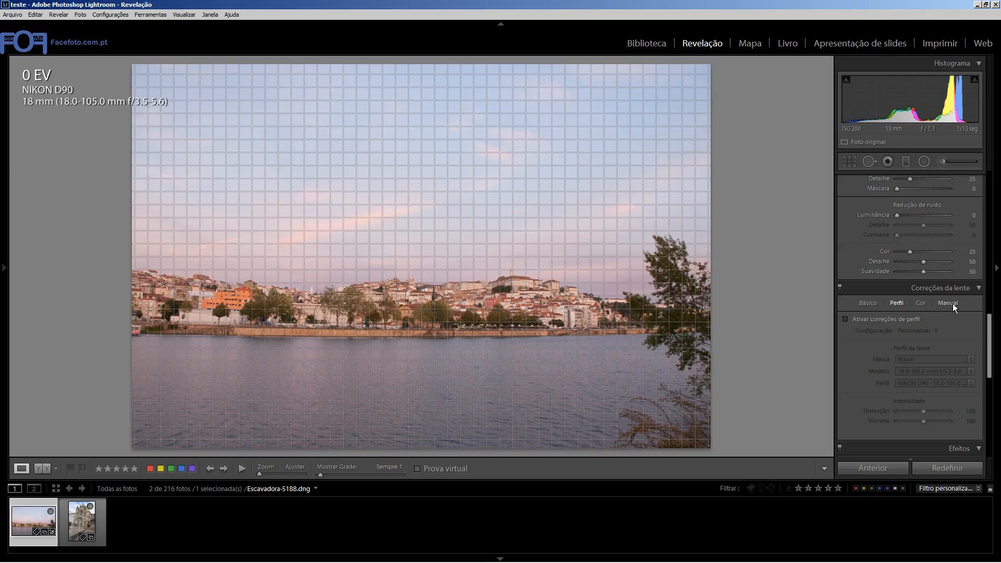
{"action": "left_click", "coordinate": [954, 308]}
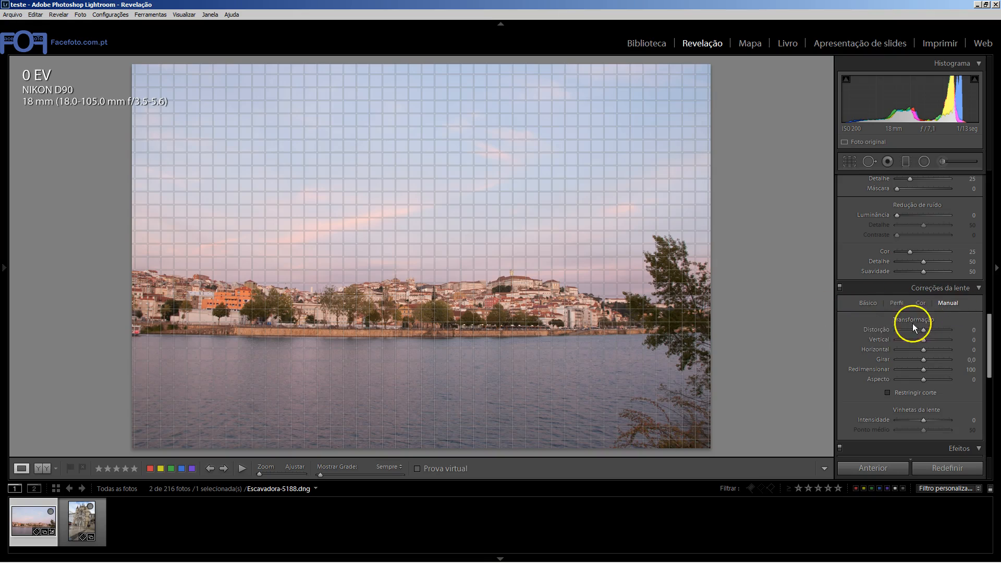
{"action": "left_click_drag", "start_coordinate": [921, 333], "coordinate": [924, 331]}
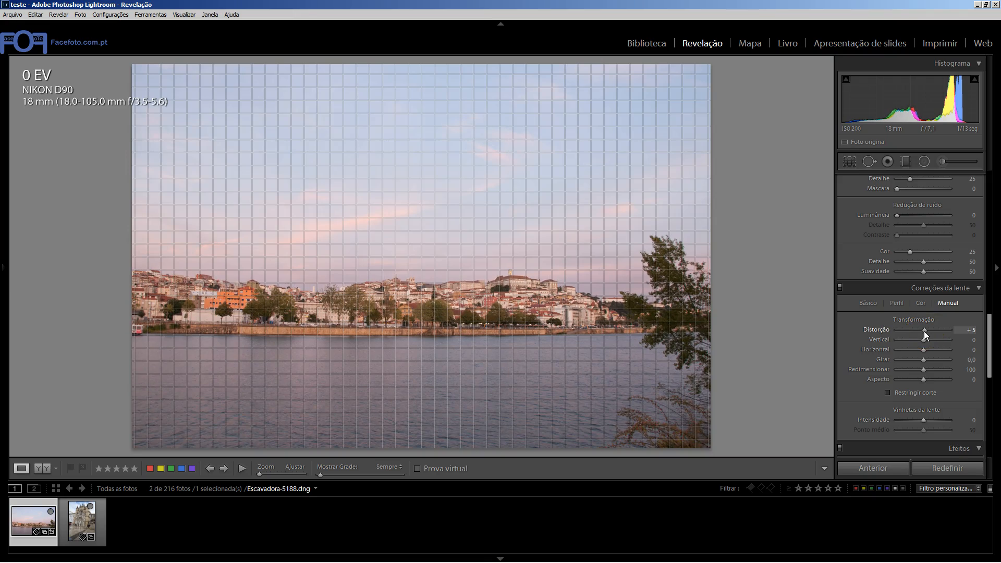
{"action": "left_click_drag", "start_coordinate": [924, 331], "coordinate": [925, 331]}
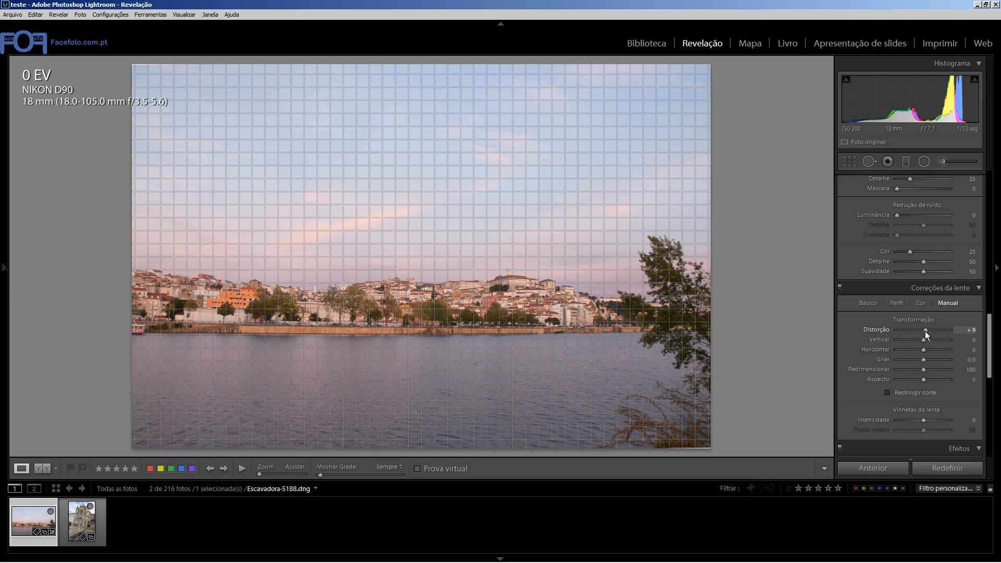
Try a distortion of +66 with the crop constrained (Restringir corte), undo the crop constraint and reset the distortion to 0
{"action": "left_click_drag", "start_coordinate": [925, 330], "coordinate": [942, 330]}
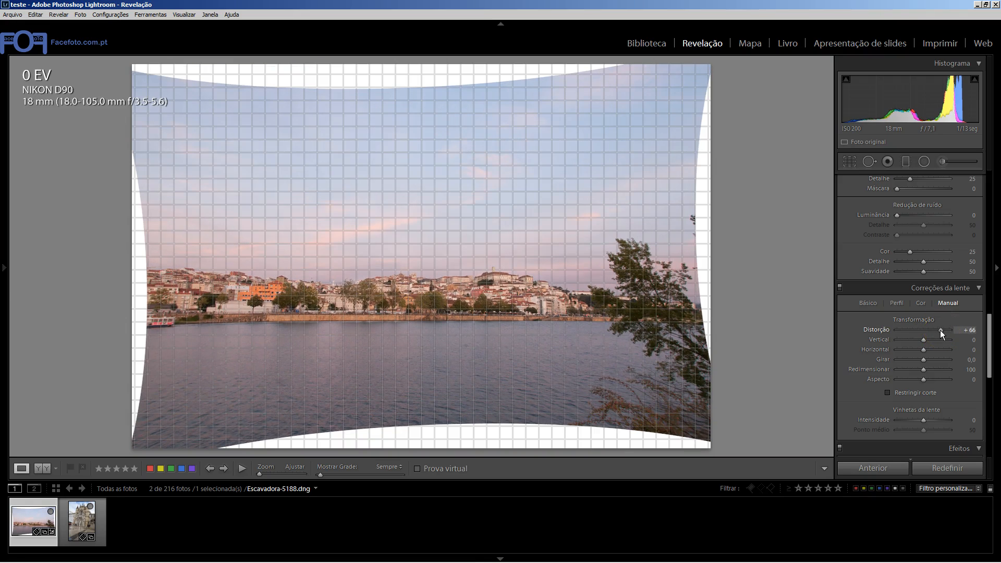
{"action": "left_click", "coordinate": [889, 393]}
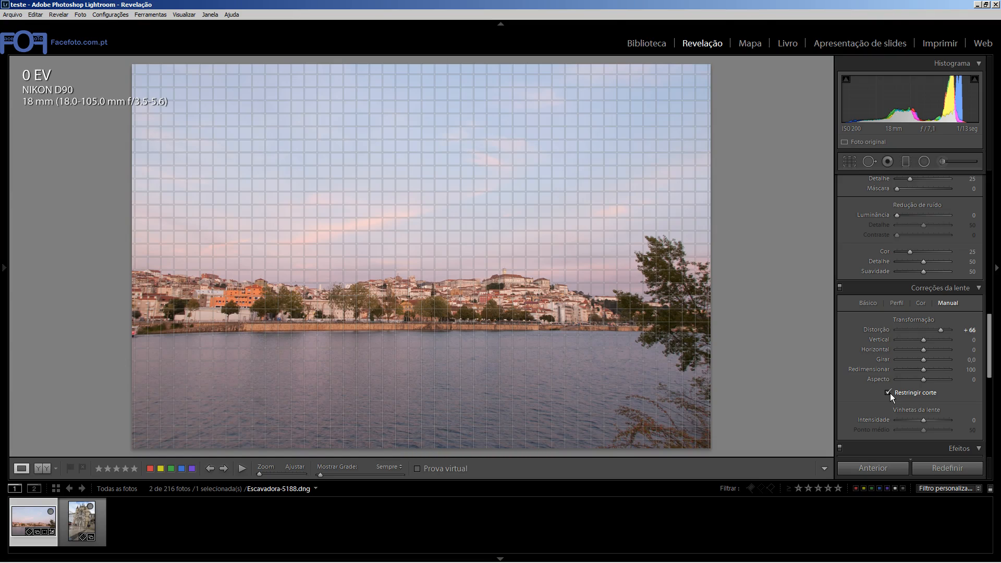
{"action": "left_click", "coordinate": [889, 392]}
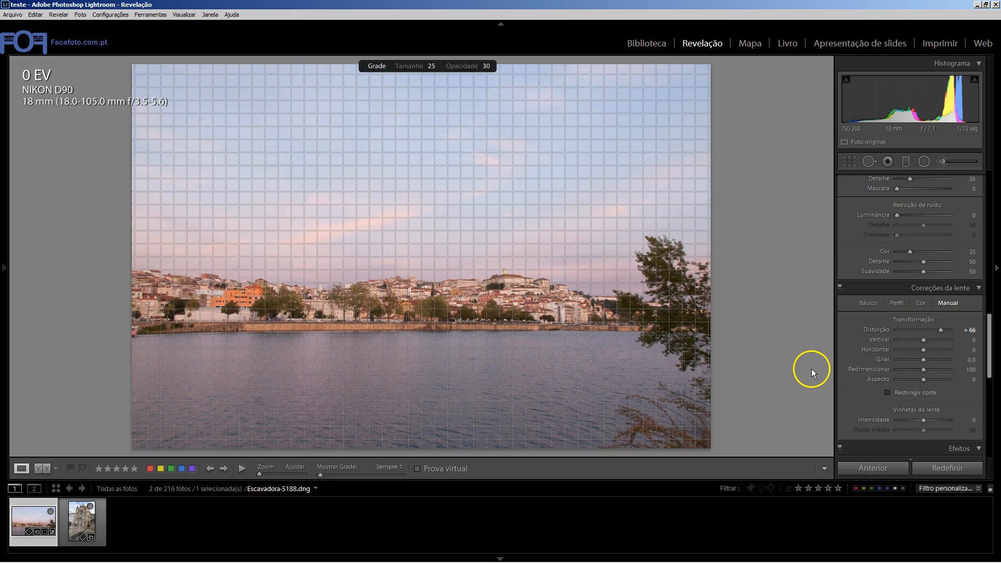
{"action": "key", "text": "ctrl+z"}
{"action": "key", "text": "ctrl+z"}
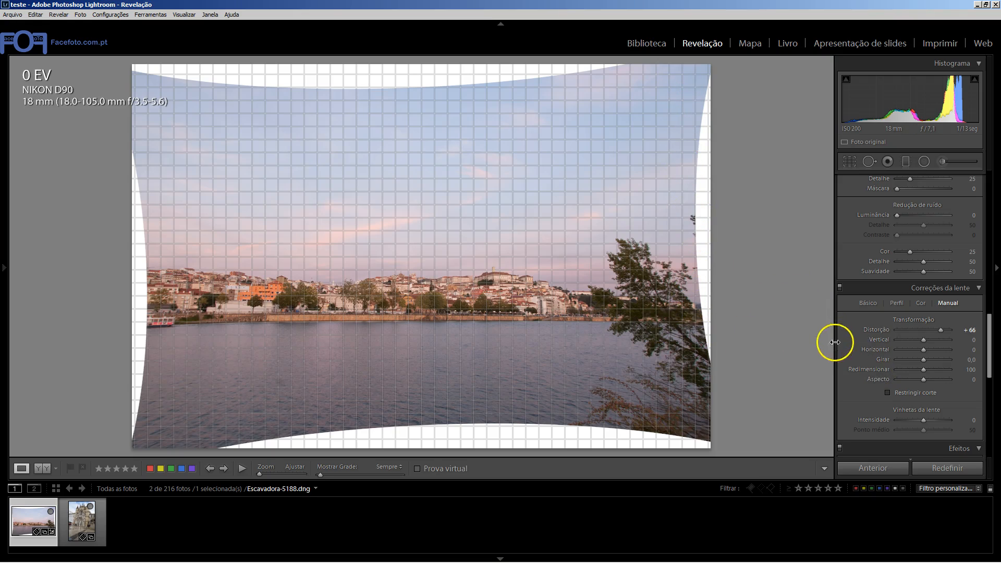
{"action": "double_click", "coordinate": [888, 330]}
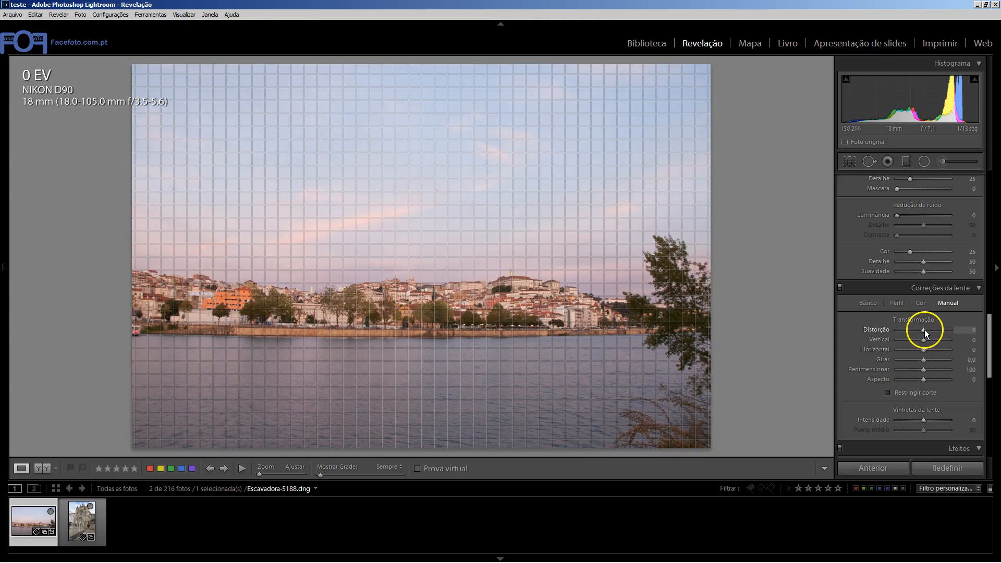
Try a distortion of -76, settle the manual distortion at +11, and enable the crop constraint (Restringir corte)
{"action": "left_click_drag", "start_coordinate": [924, 329], "coordinate": [905, 330]}
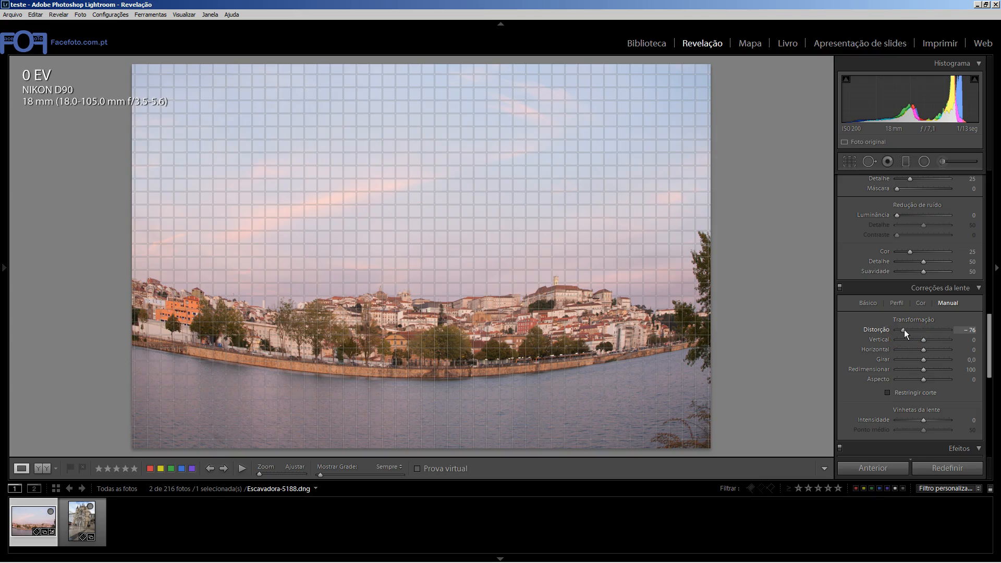
{"action": "mouse_move", "coordinate": [936, 330]}
{"action": "left_mouse_down"}
{"action": "mouse_move", "coordinate": [893, 330]}
{"action": "mouse_move", "coordinate": [926, 331]}
{"action": "left_mouse_up"}
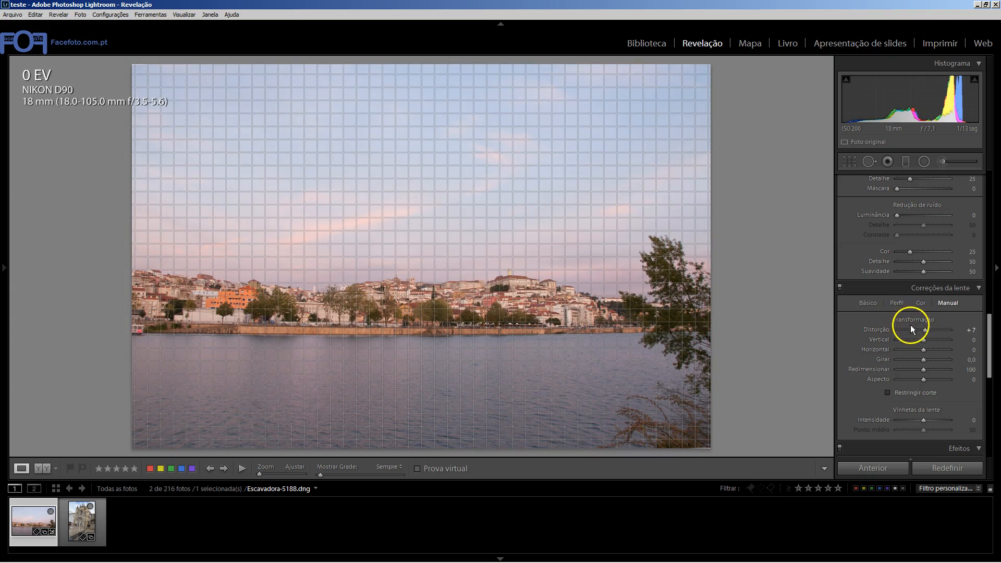
{"action": "left_click_drag", "start_coordinate": [925, 331], "coordinate": [927, 330]}
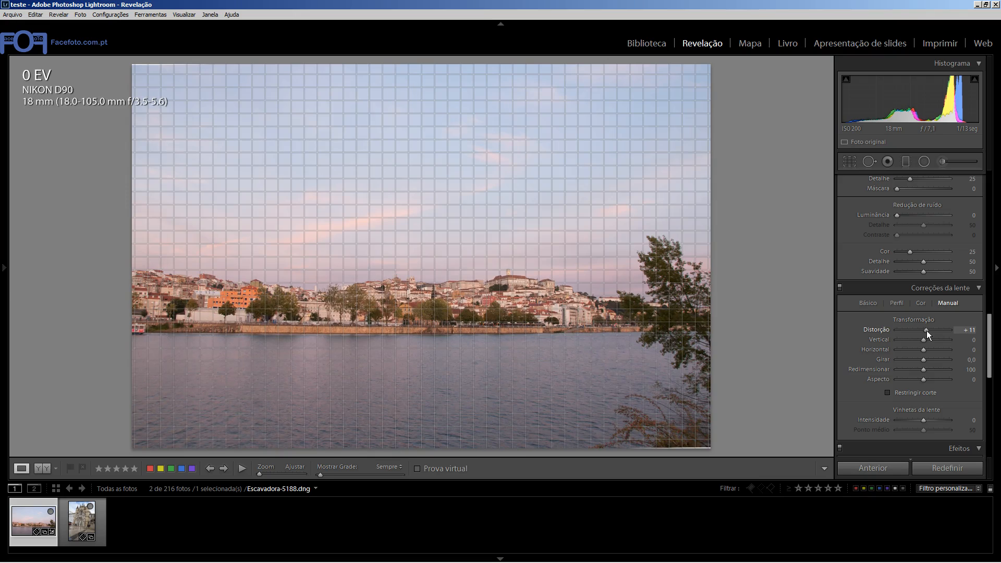
{"action": "left_click_drag", "start_coordinate": [927, 330], "coordinate": [927, 331]}
{"action": "left_click", "coordinate": [889, 393]}
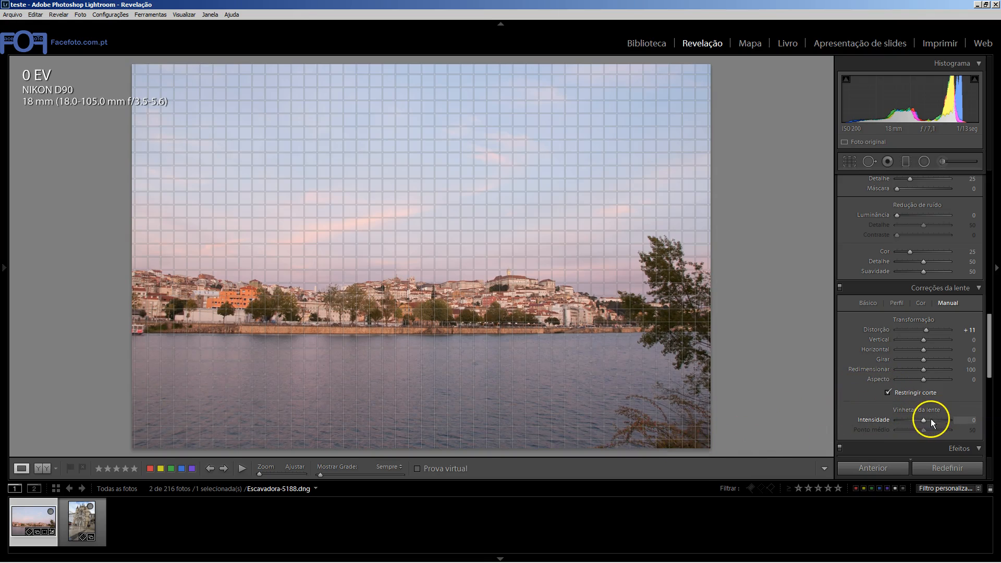
Try manual lens vignette intensities between -100 and +21 with a midpoint of 41, and reset the intensity to 0
{"action": "left_click_drag", "start_coordinate": [925, 420], "coordinate": [897, 420]}
{"action": "mouse_move", "coordinate": [890, 420]}
{"action": "left_mouse_down"}
{"action": "mouse_move", "coordinate": [909, 421]}
{"action": "mouse_move", "coordinate": [894, 421]}
{"action": "left_mouse_up"}
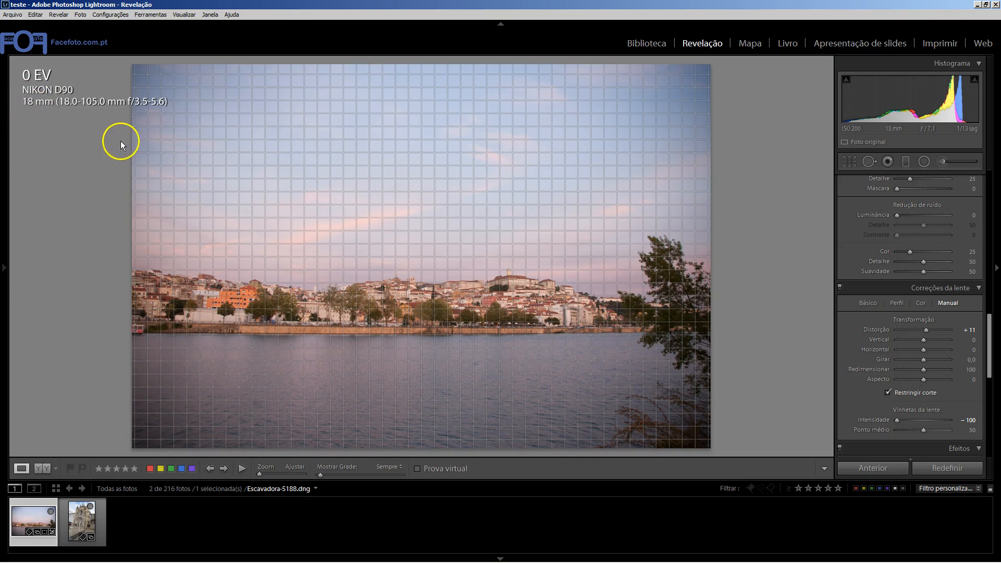
{"action": "left_click_drag", "start_coordinate": [896, 423], "coordinate": [926, 423]}
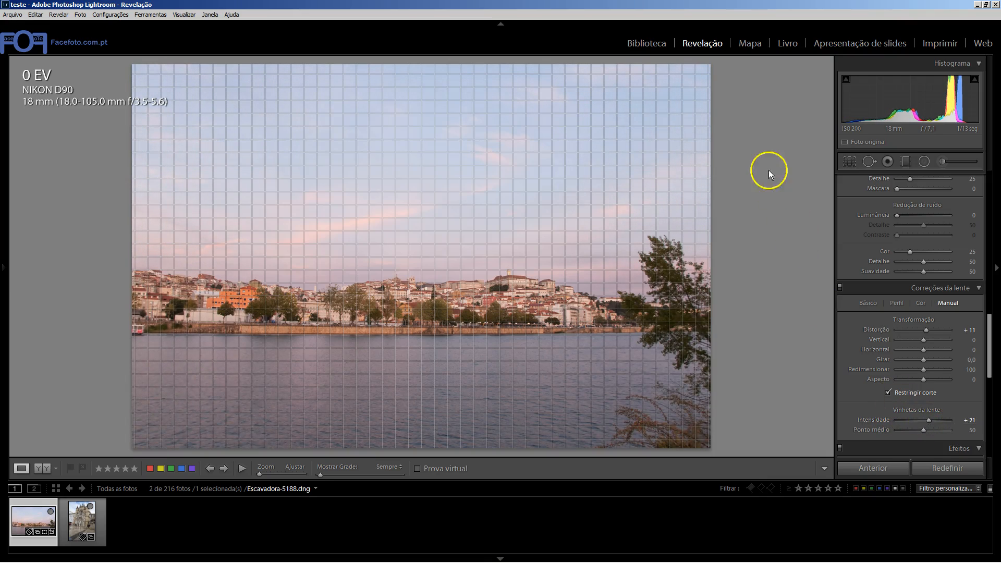
{"action": "left_click_drag", "start_coordinate": [929, 423], "coordinate": [912, 421]}
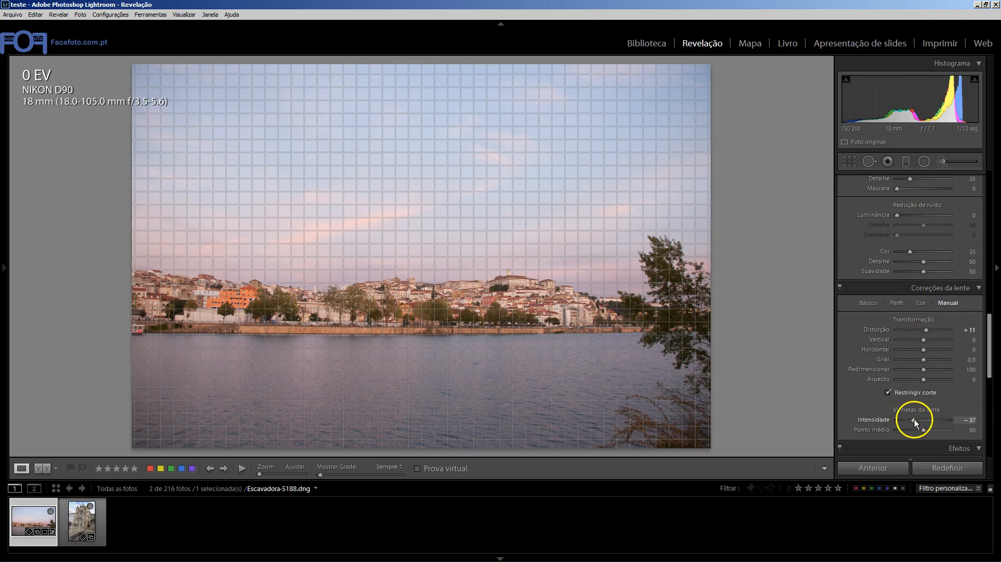
{"action": "left_click_drag", "start_coordinate": [909, 421], "coordinate": [900, 421]}
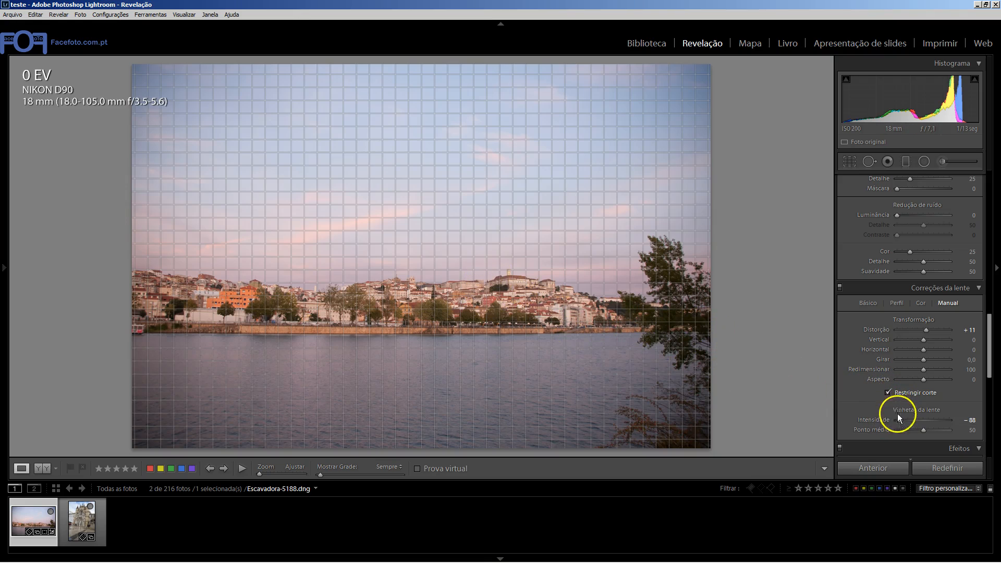
{"action": "mouse_move", "coordinate": [925, 430]}
{"action": "left_mouse_down"}
{"action": "mouse_move", "coordinate": [935, 430]}
{"action": "mouse_move", "coordinate": [893, 429]}
{"action": "mouse_move", "coordinate": [920, 430]}
{"action": "left_mouse_up"}
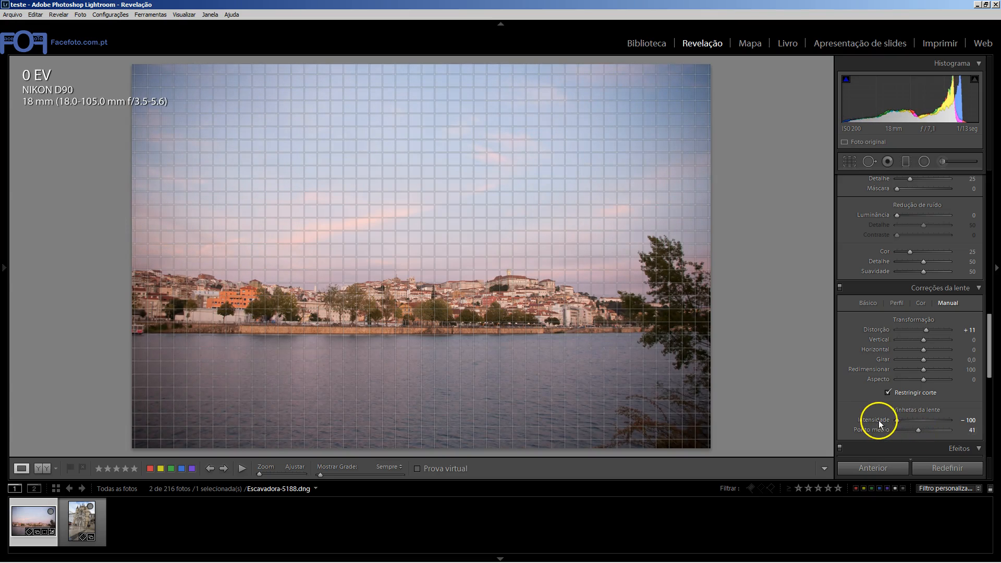
{"action": "double_click", "coordinate": [881, 419]}
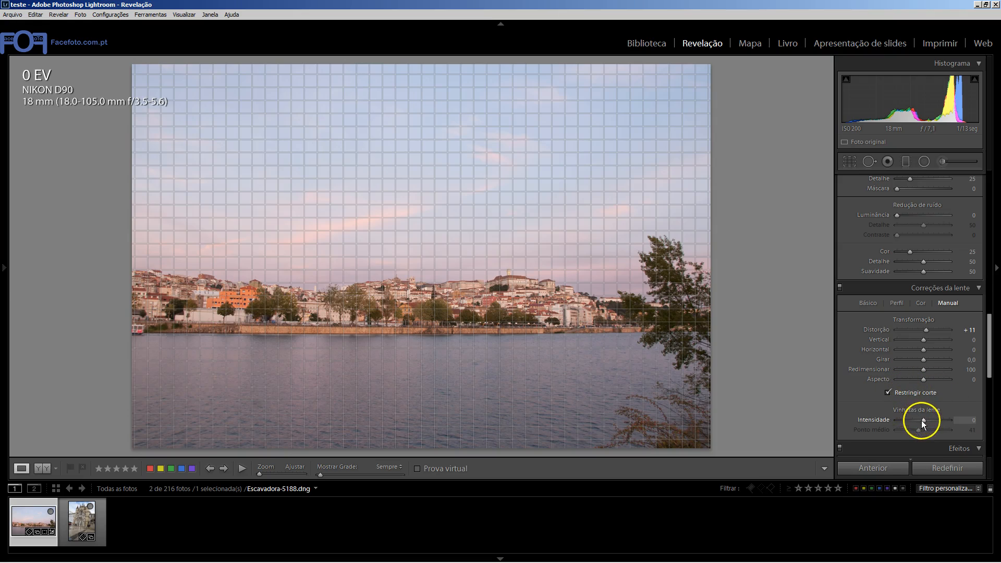
Look over the post-crop vignette settings under Efeitos and switch to the church facade photo Escavadora-9514.dng
{"action": "left_click_drag", "start_coordinate": [988, 353], "coordinate": [988, 374]}
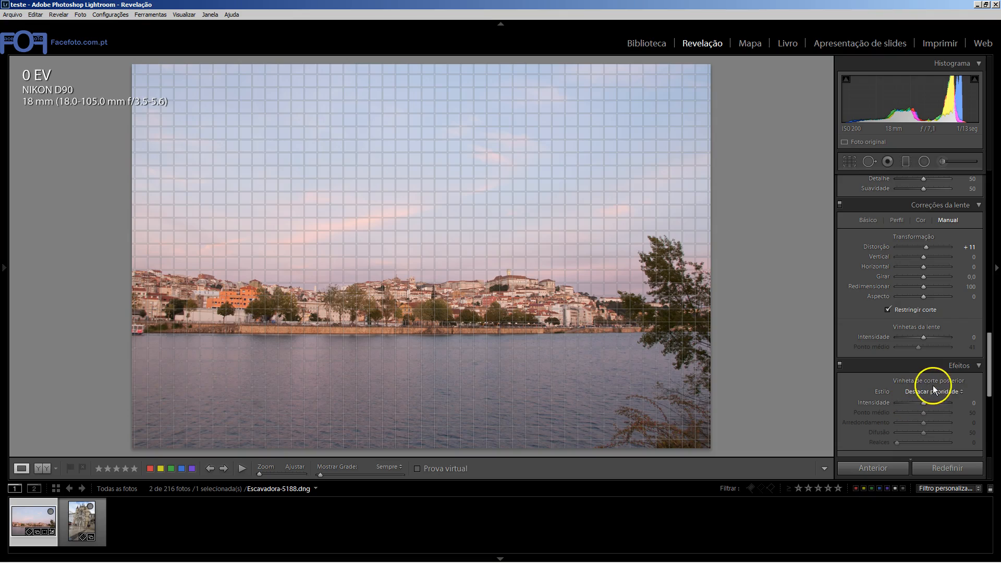
{"action": "left_click_drag", "start_coordinate": [989, 375], "coordinate": [990, 374]}
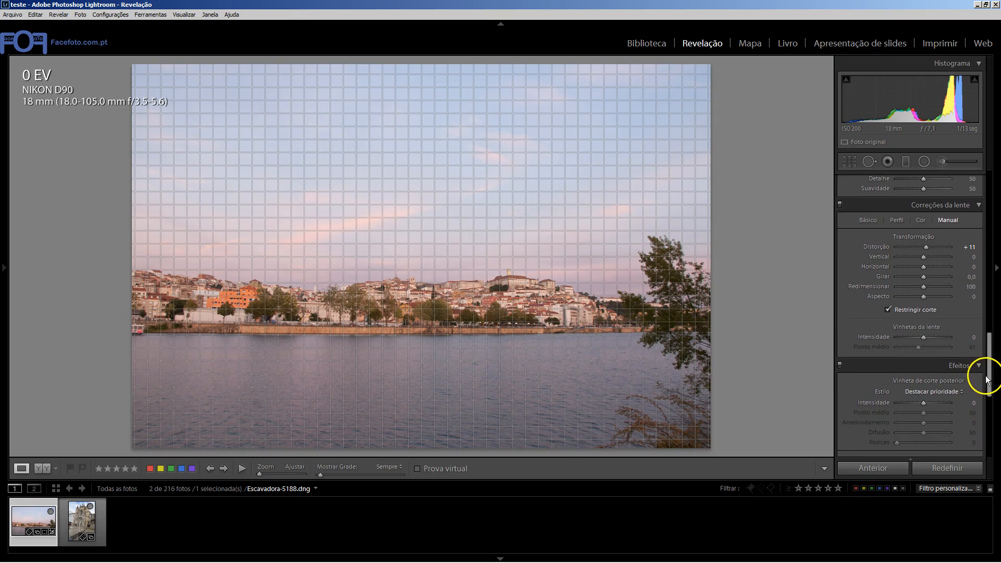
{"action": "left_click_drag", "start_coordinate": [990, 376], "coordinate": [990, 372]}
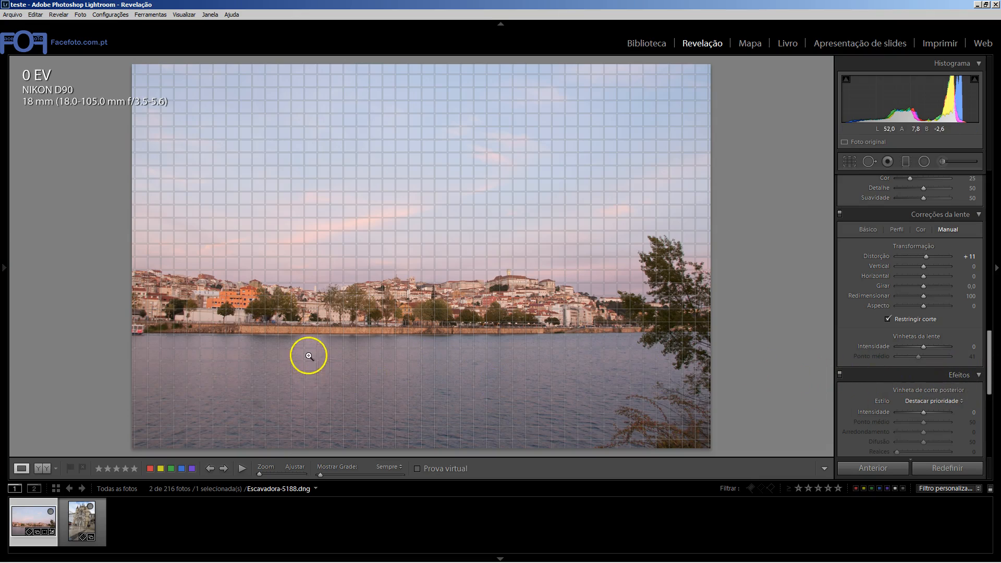
{"action": "left_click", "coordinate": [83, 517]}
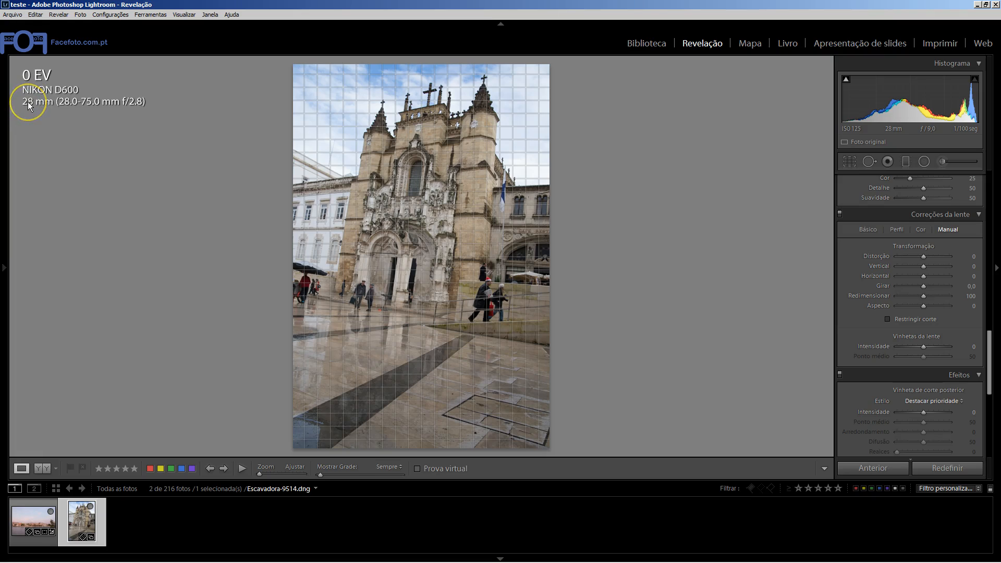
Compare the camera and lens details of the riverside photo with those of the church photo Escavadora-9514.dng
{"action": "left_click", "coordinate": [37, 518]}
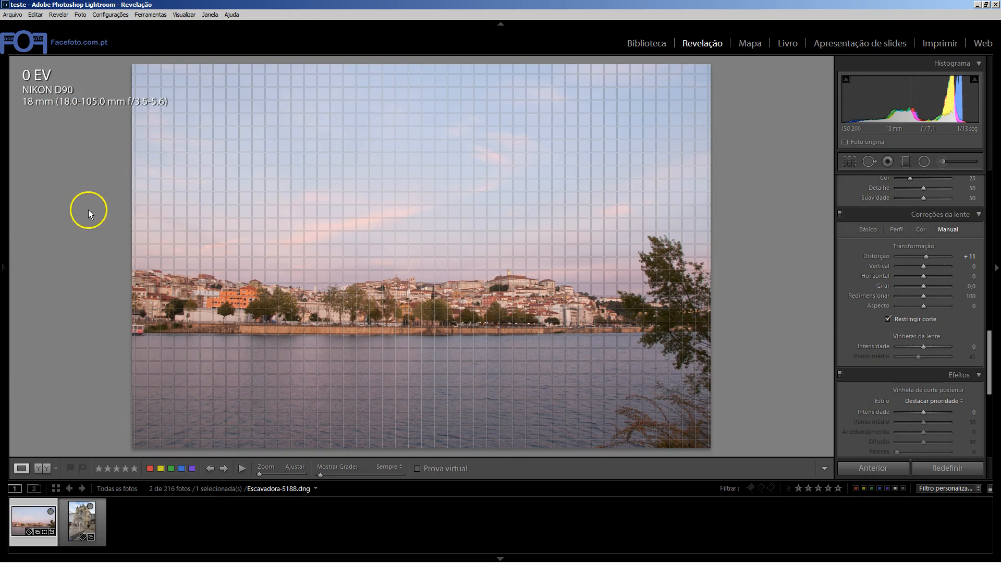
{"action": "left_click", "coordinate": [81, 520]}
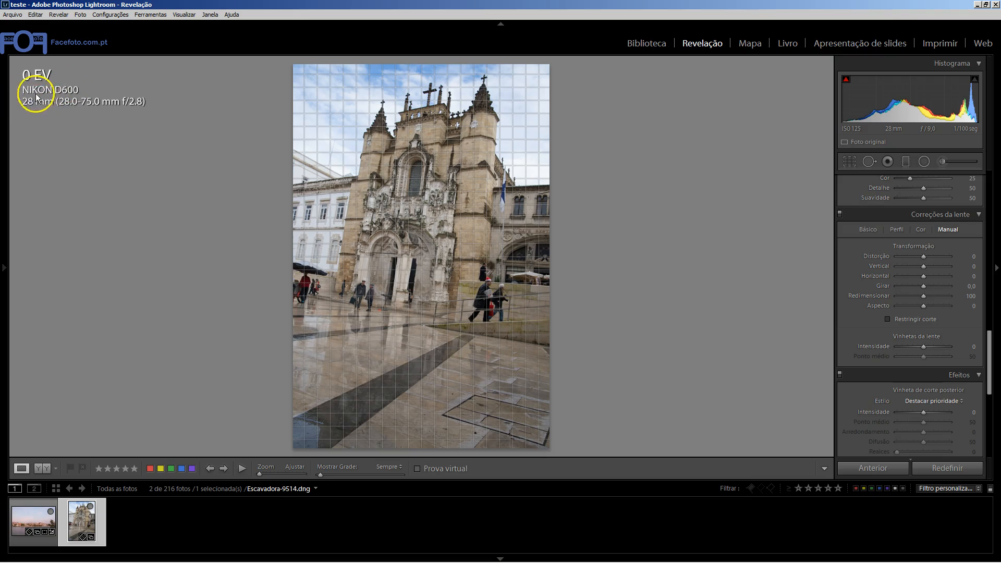
{"action": "left_click", "coordinate": [20, 529]}
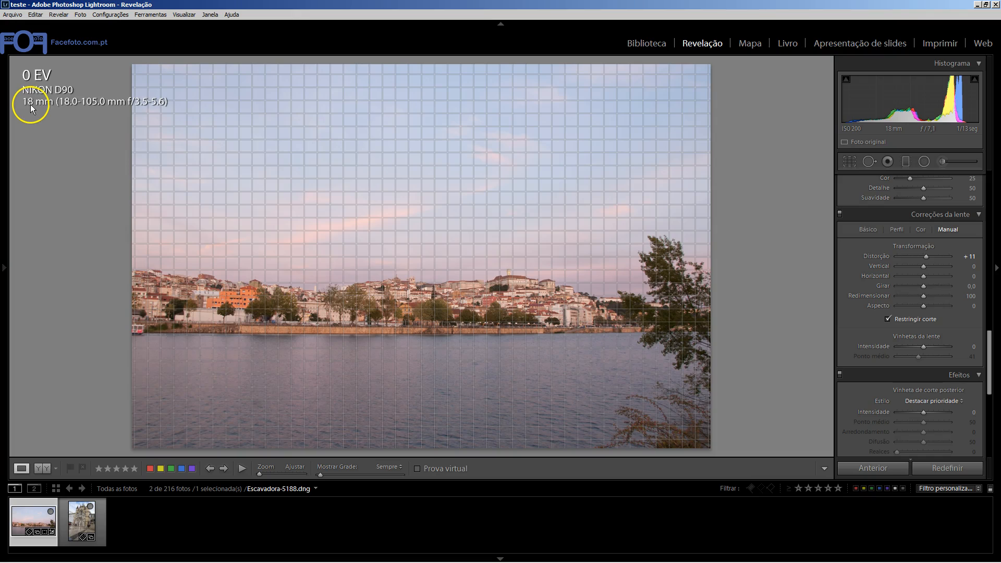
{"action": "left_click", "coordinate": [83, 509]}
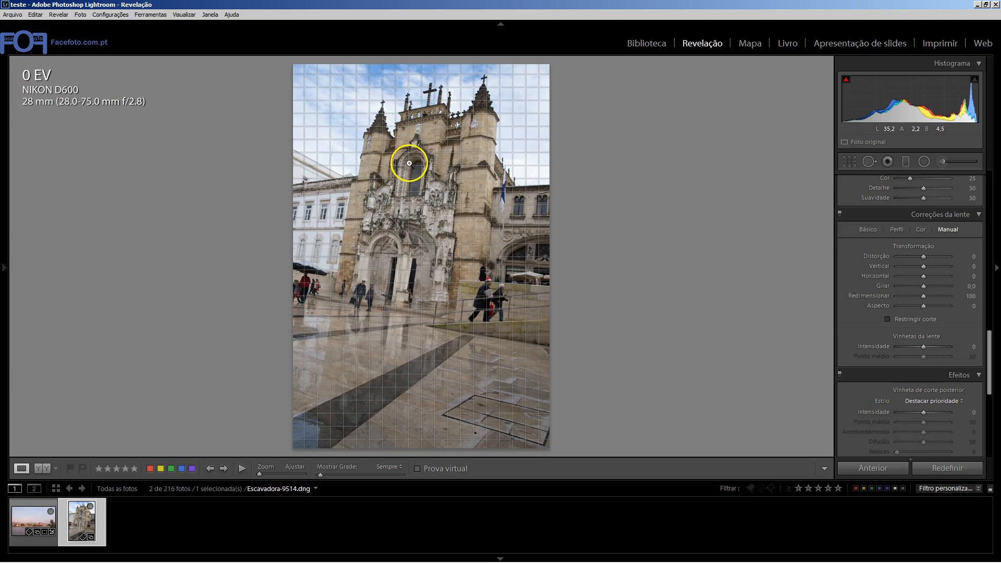
{"action": "left_click", "coordinate": [38, 521]}
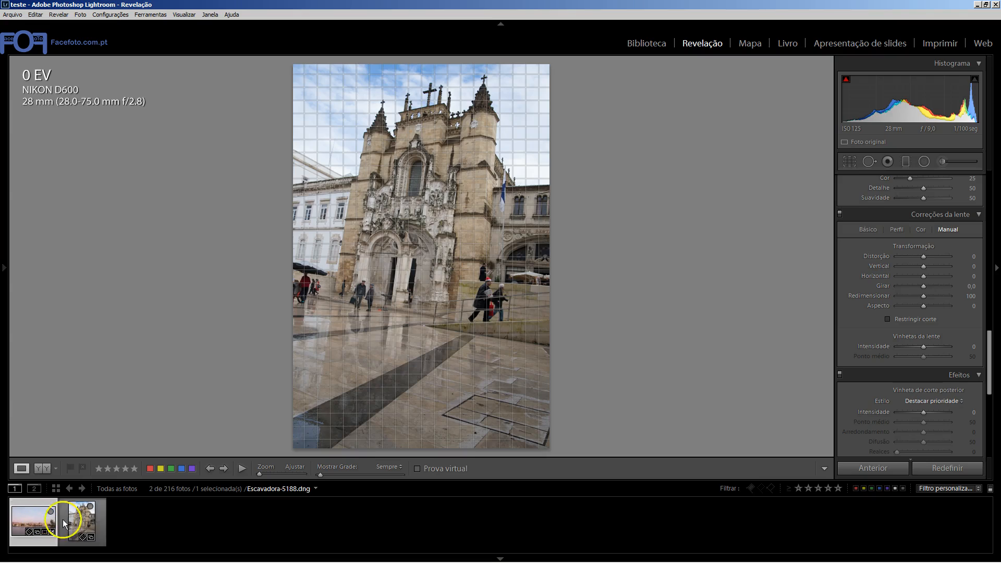
{"action": "left_click", "coordinate": [83, 521]}
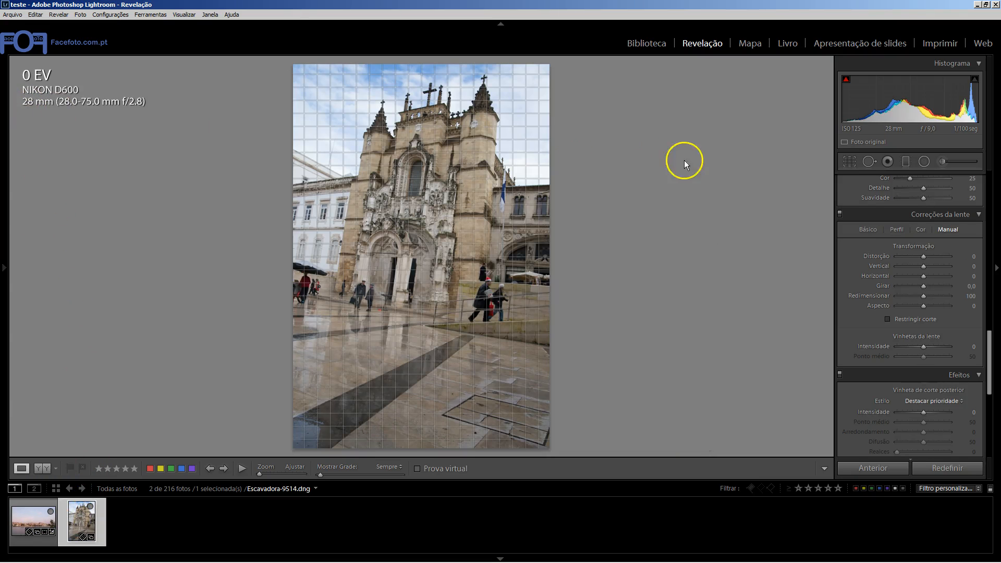
{"action": "left_click", "coordinate": [33, 519]}
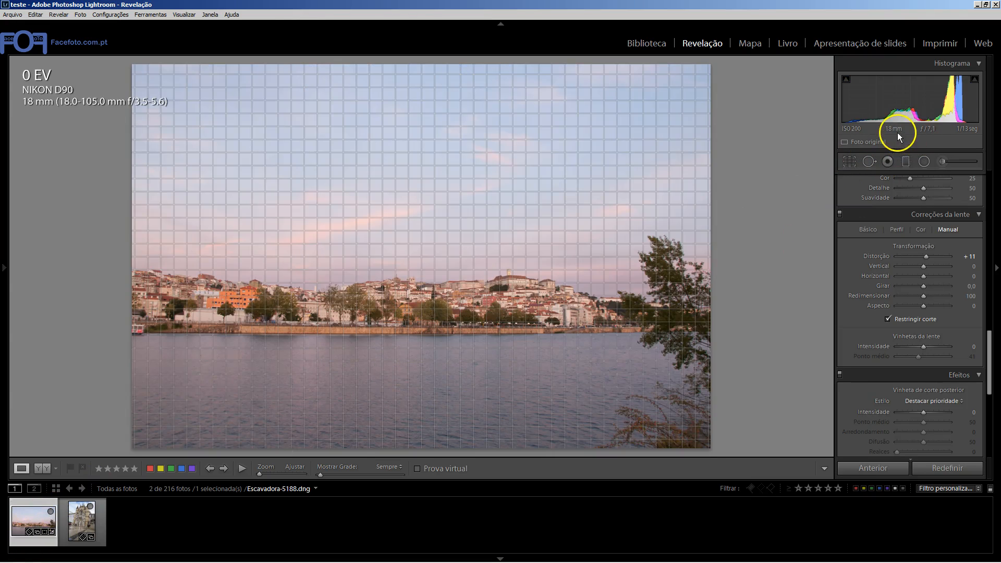
{"action": "left_click", "coordinate": [89, 516]}
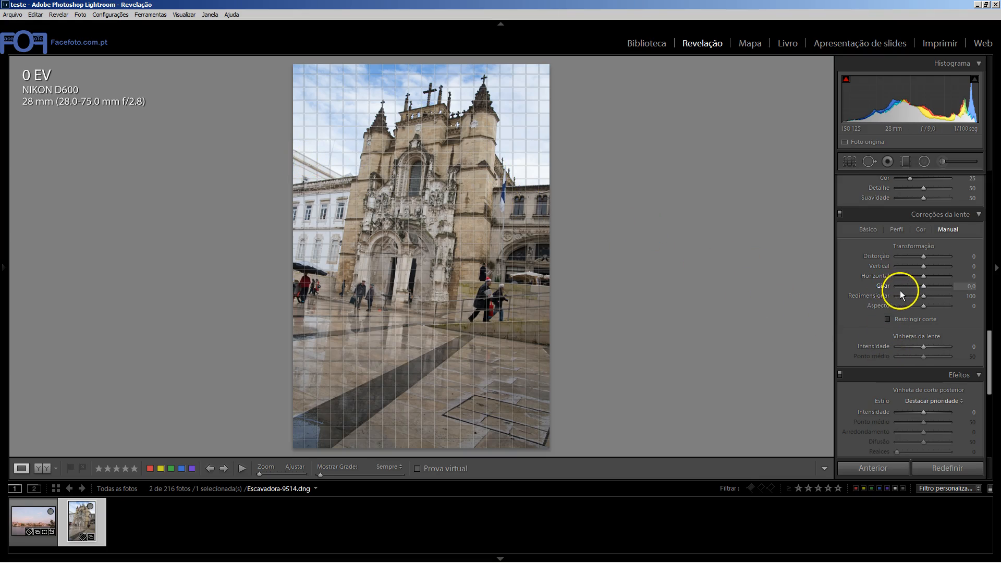
Enable the lens profile corrections (Ativar correções de perfil) for the church photo
{"action": "left_click", "coordinate": [868, 230]}
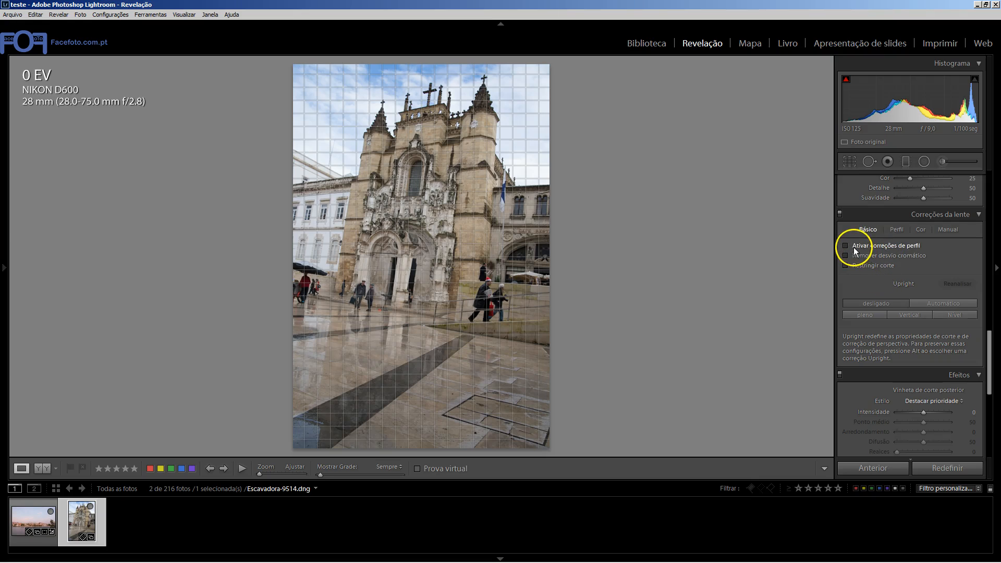
{"action": "left_click", "coordinate": [896, 229]}
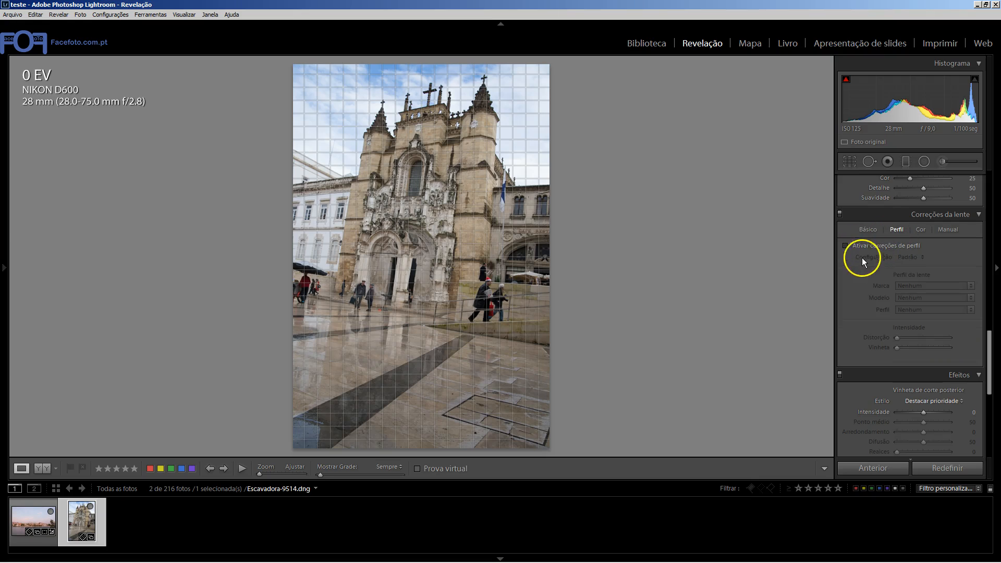
{"action": "left_click", "coordinate": [846, 245]}
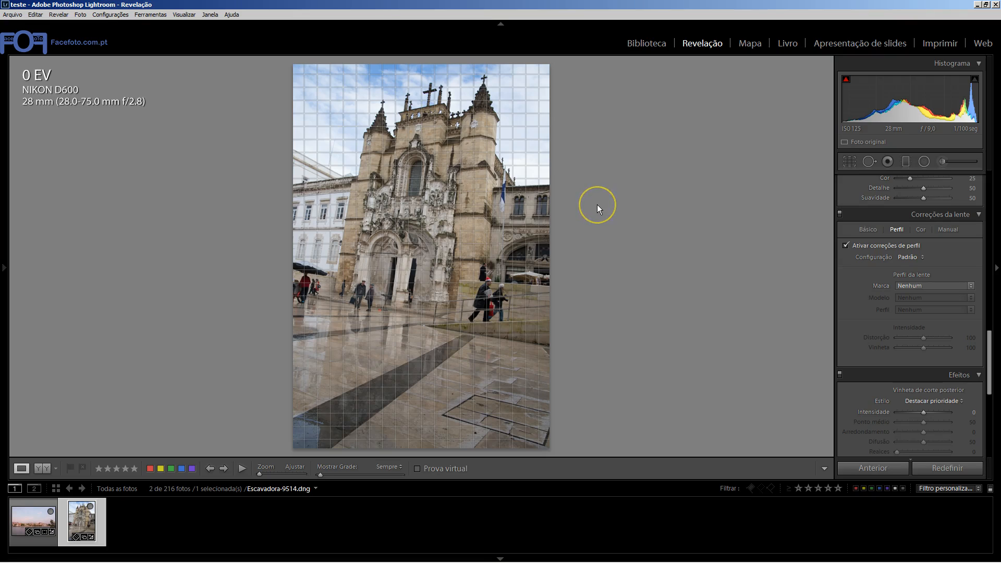
Cycle the photo info overlay back to the lens details and check the riverside photo's lens and edit history
{"action": "key", "text": "i"}
{"action": "key", "text": "i"}
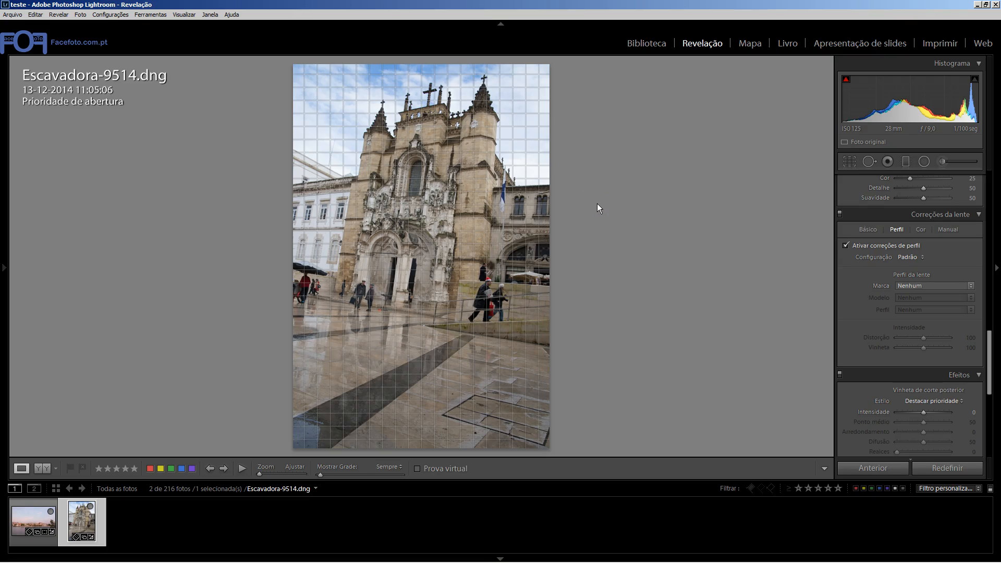
{"action": "key", "text": "i"}
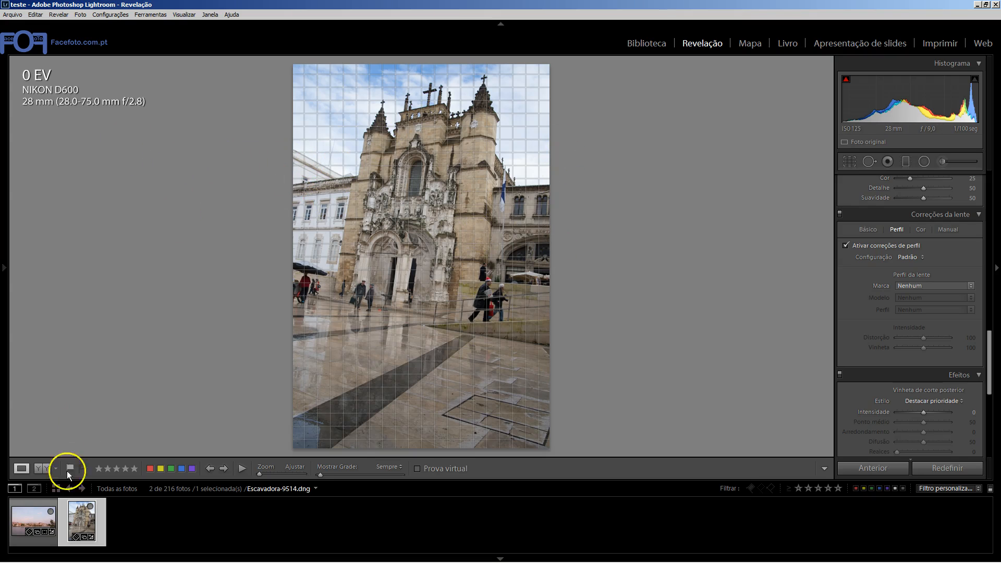
{"action": "left_click", "coordinate": [34, 521]}
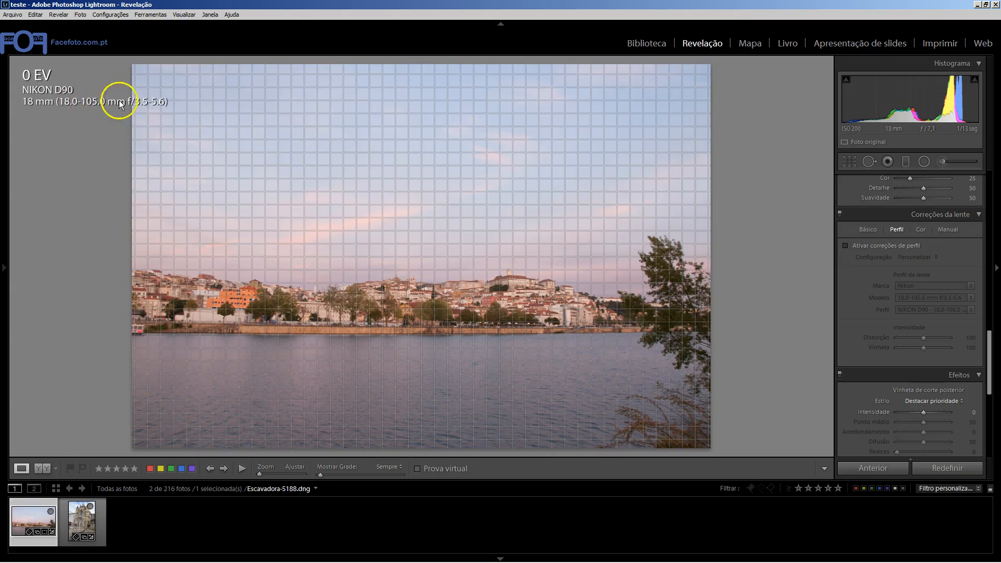
{"action": "left_click", "coordinate": [4, 261]}
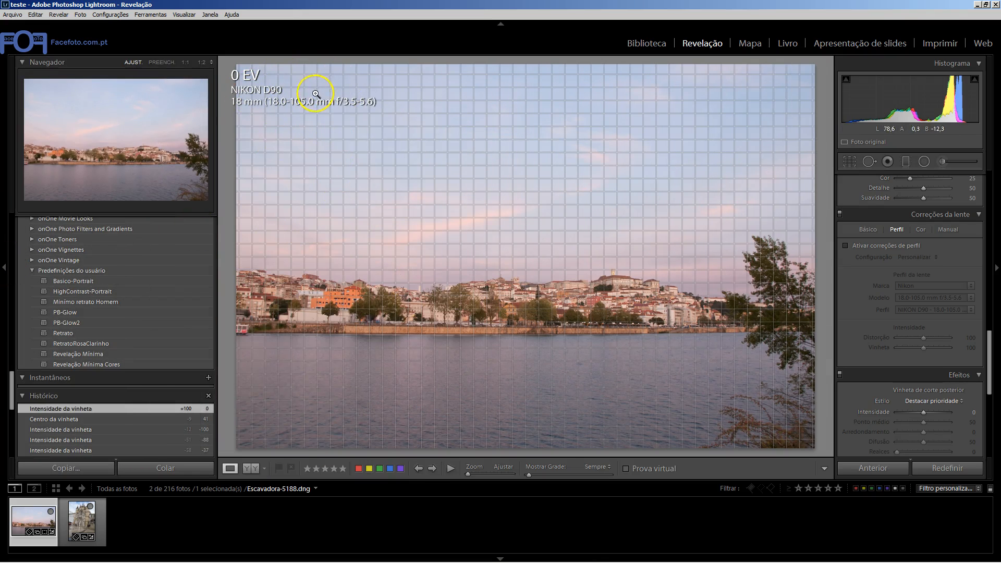
Return to the church photo and set the lens profile make (Marca) to Tamron
{"action": "left_click", "coordinate": [81, 522]}
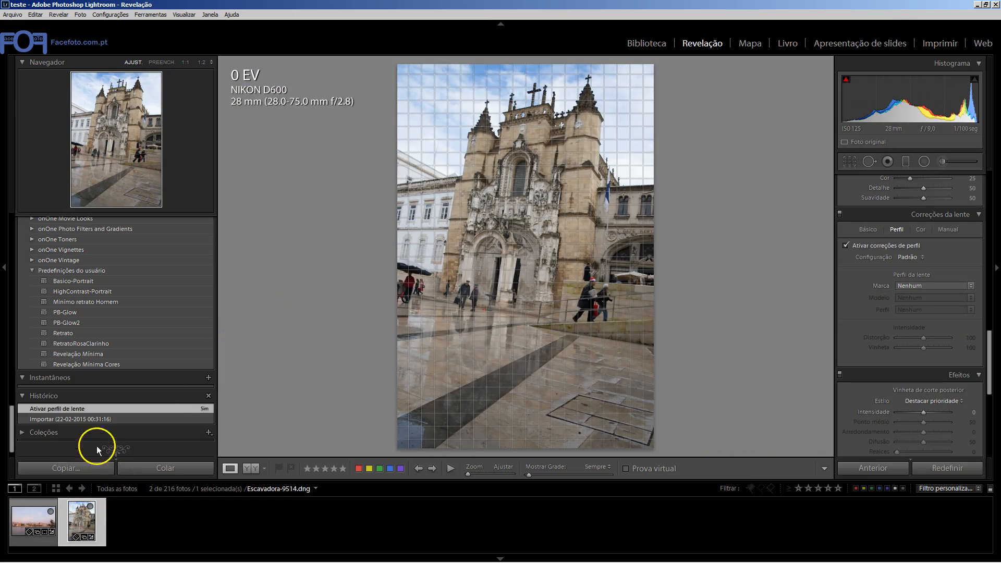
{"action": "left_click", "coordinate": [6, 268]}
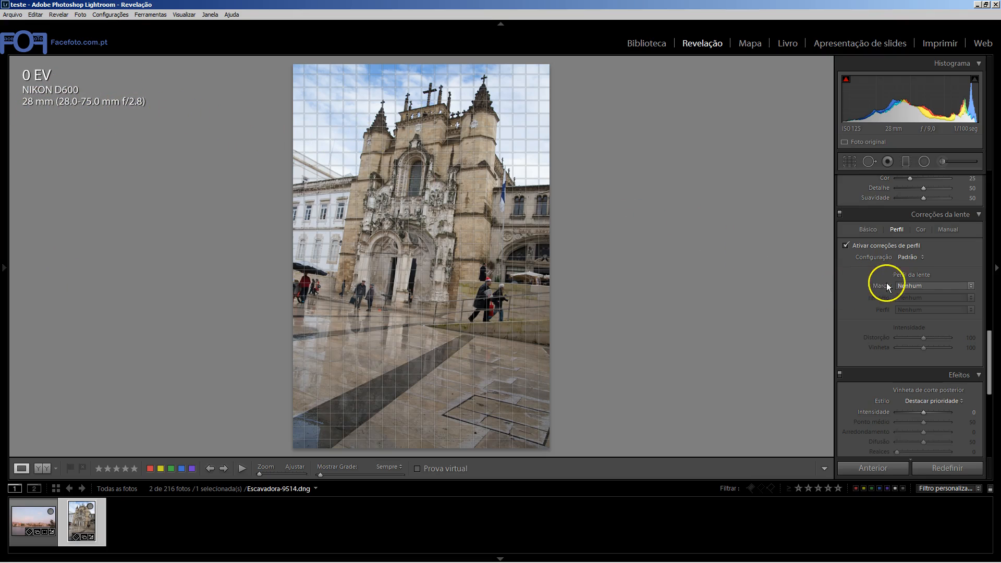
{"action": "left_click", "coordinate": [906, 286]}
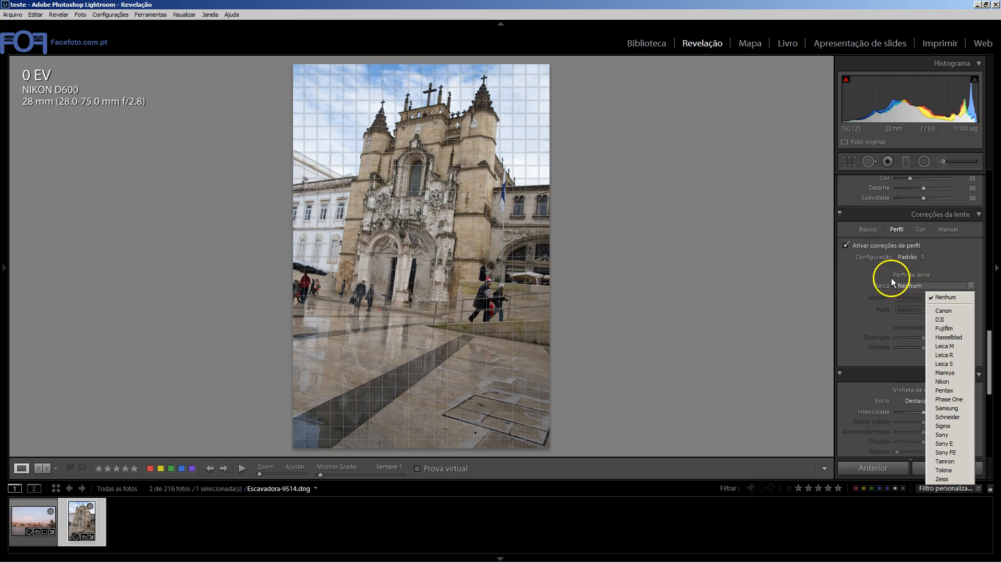
{"action": "left_click", "coordinate": [966, 463]}
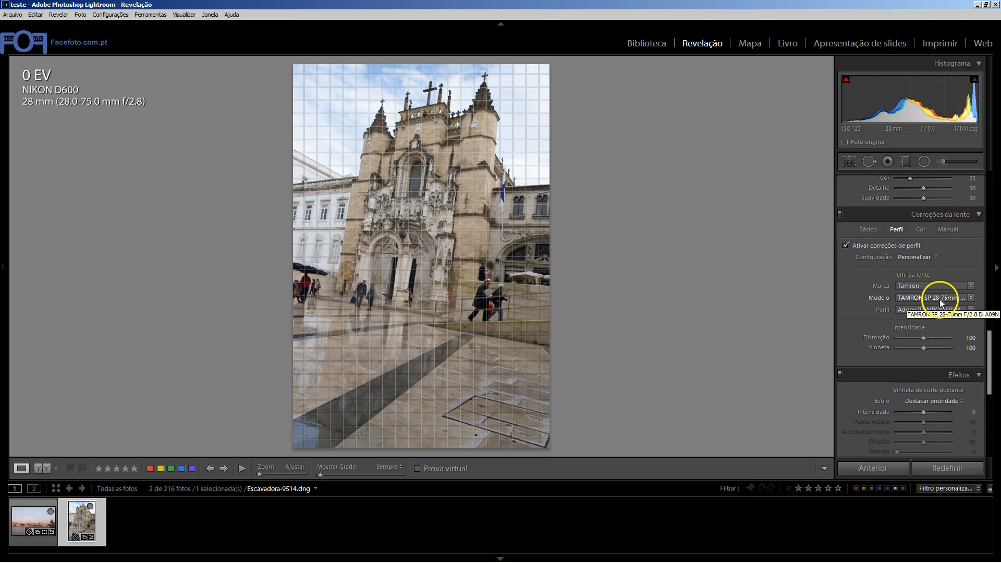
Compare the church photo with and without the Tamron profile corrections, leaving them enabled
{"action": "left_click", "coordinate": [847, 246]}
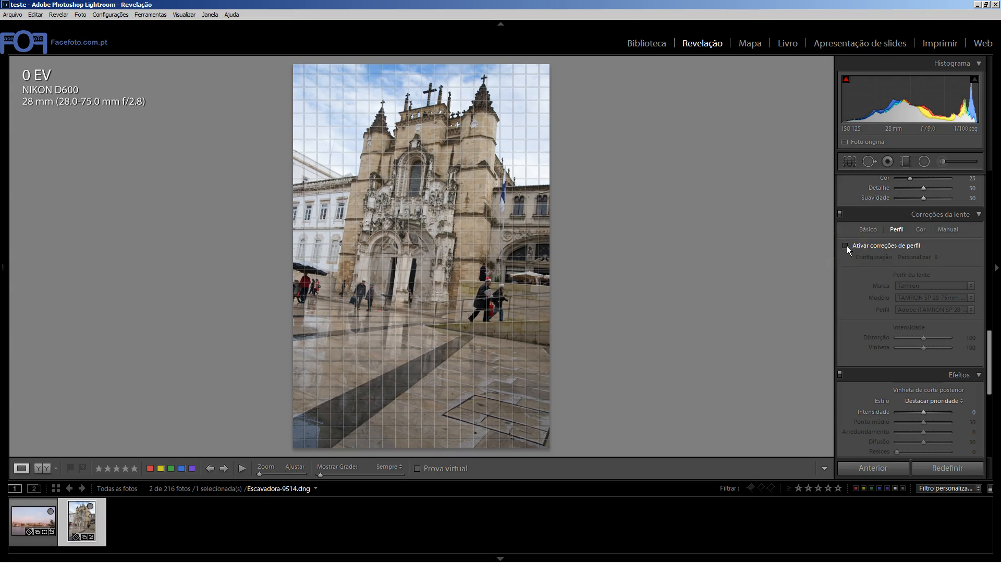
{"action": "left_click", "coordinate": [847, 245]}
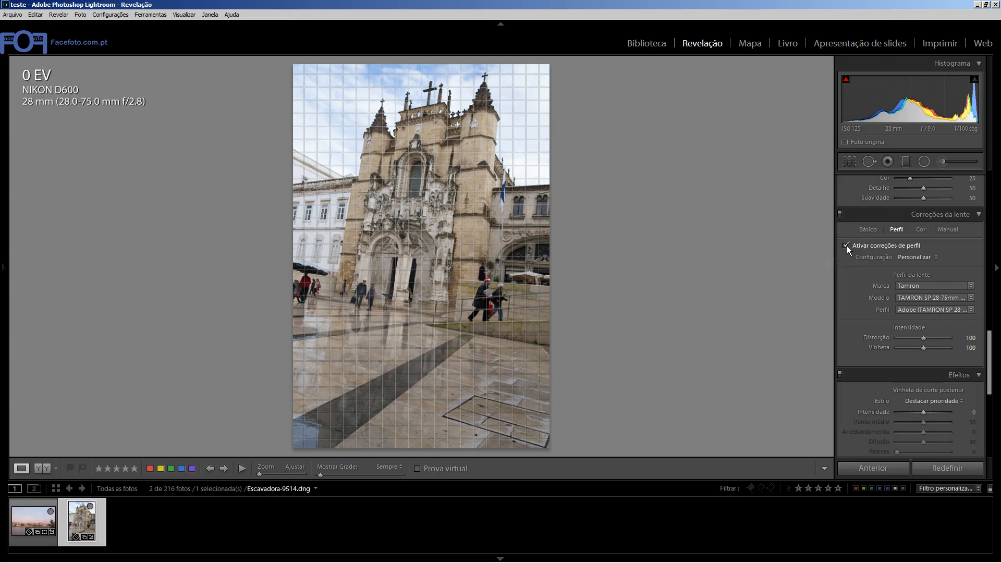
{"action": "left_click", "coordinate": [847, 245]}
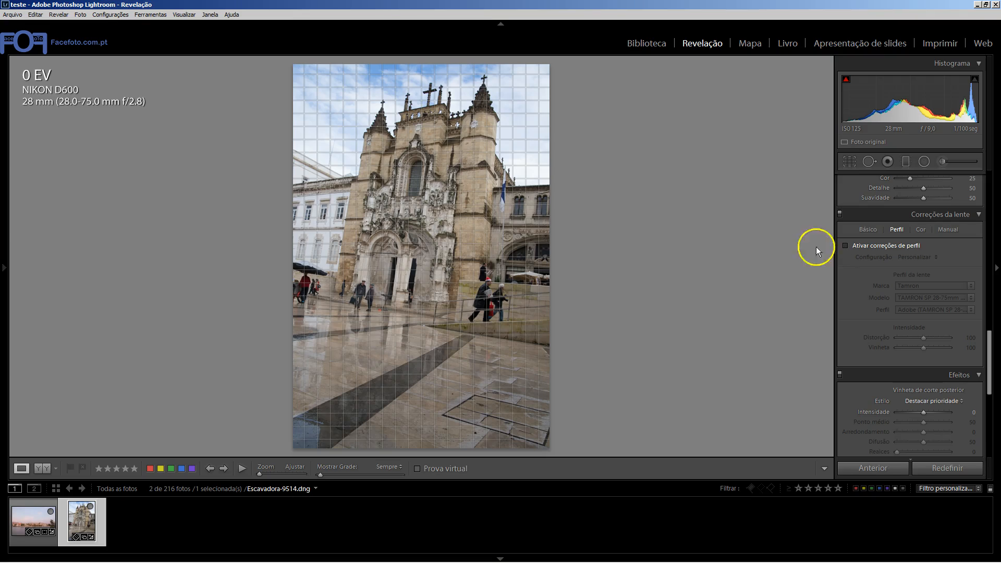
{"action": "left_click", "coordinate": [846, 245]}
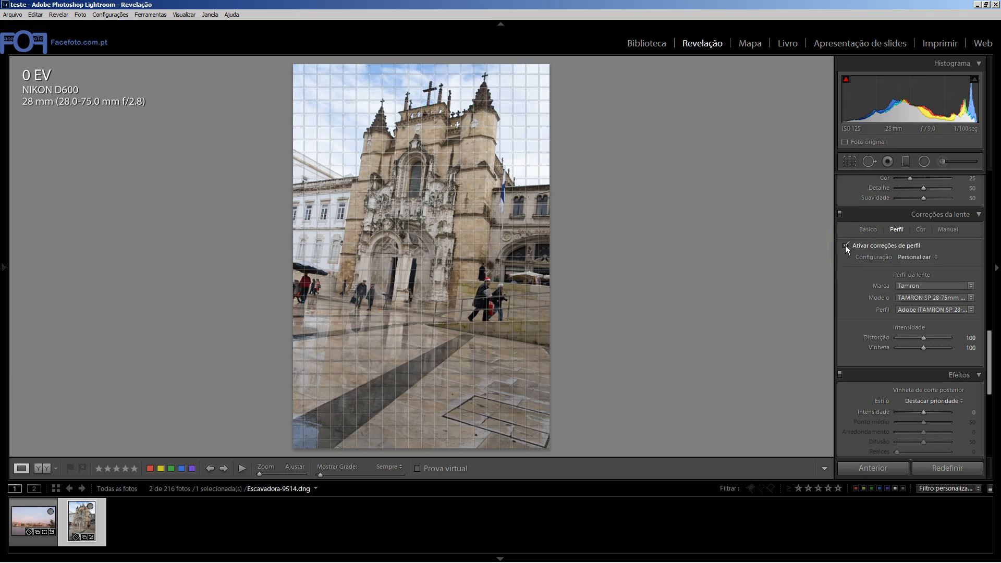
{"action": "left_click", "coordinate": [846, 245]}
{"action": "left_click", "coordinate": [846, 245]}
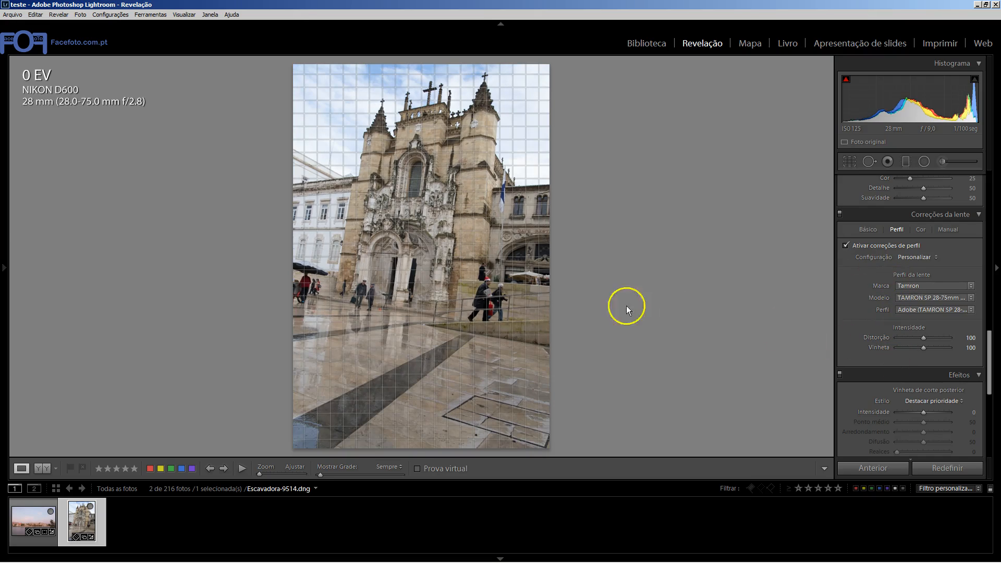
{"action": "left_click", "coordinate": [846, 246]}
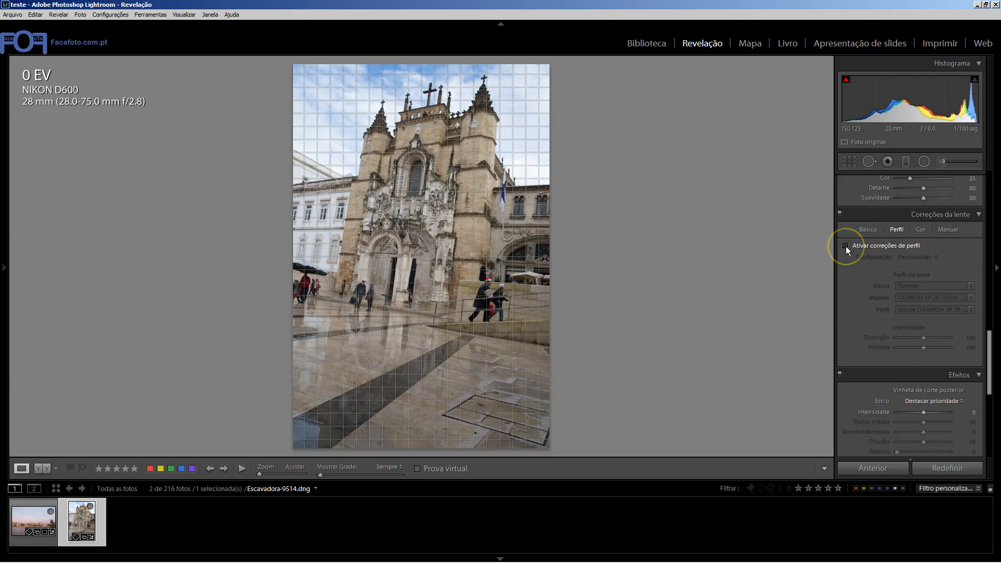
{"action": "left_click", "coordinate": [846, 246]}
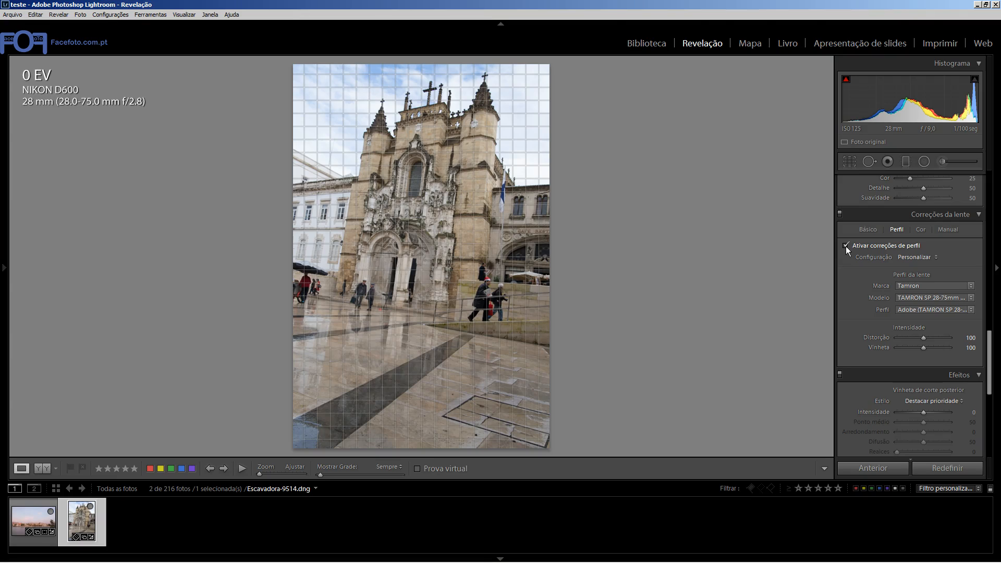
{"action": "left_click", "coordinate": [845, 246]}
{"action": "left_click", "coordinate": [846, 246]}
{"action": "left_click", "coordinate": [845, 245]}
{"action": "left_click", "coordinate": [845, 245]}
Try a lower profile vignette intensity (Vinheta) and reset it to 100
{"action": "mouse_move", "coordinate": [933, 352]}
{"action": "left_mouse_down"}
{"action": "mouse_move", "coordinate": [941, 352]}
{"action": "mouse_move", "coordinate": [921, 352]}
{"action": "mouse_move", "coordinate": [945, 347]}
{"action": "mouse_move", "coordinate": [893, 347]}
{"action": "mouse_move", "coordinate": [921, 348]}
{"action": "left_mouse_up"}
{"action": "double_click", "coordinate": [879, 348]}
Try the automatic Upright perspective correction (Automático) on the church photo with the crop constrained (Restringir corte)
{"action": "left_click", "coordinate": [868, 230]}
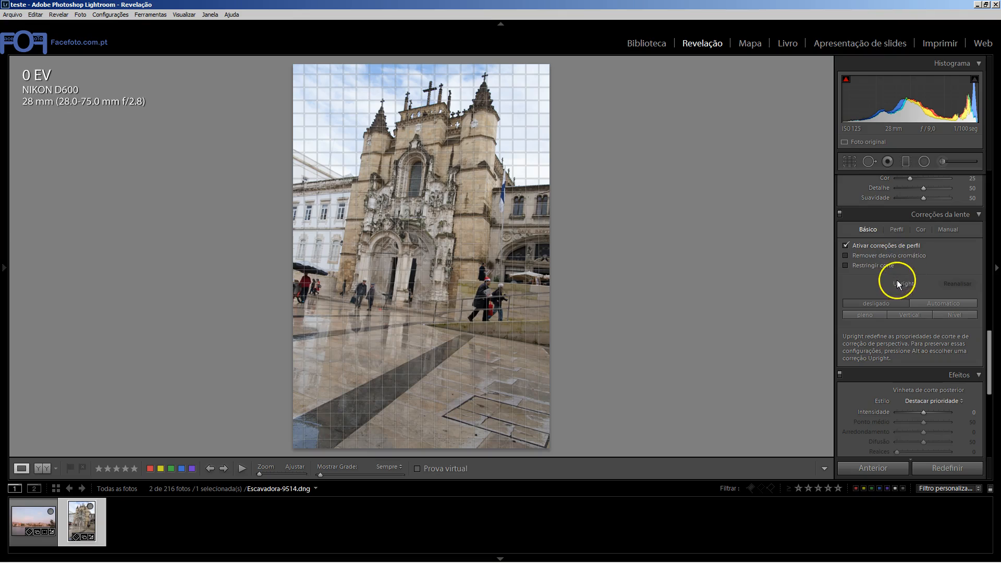
{"action": "left_click", "coordinate": [934, 305]}
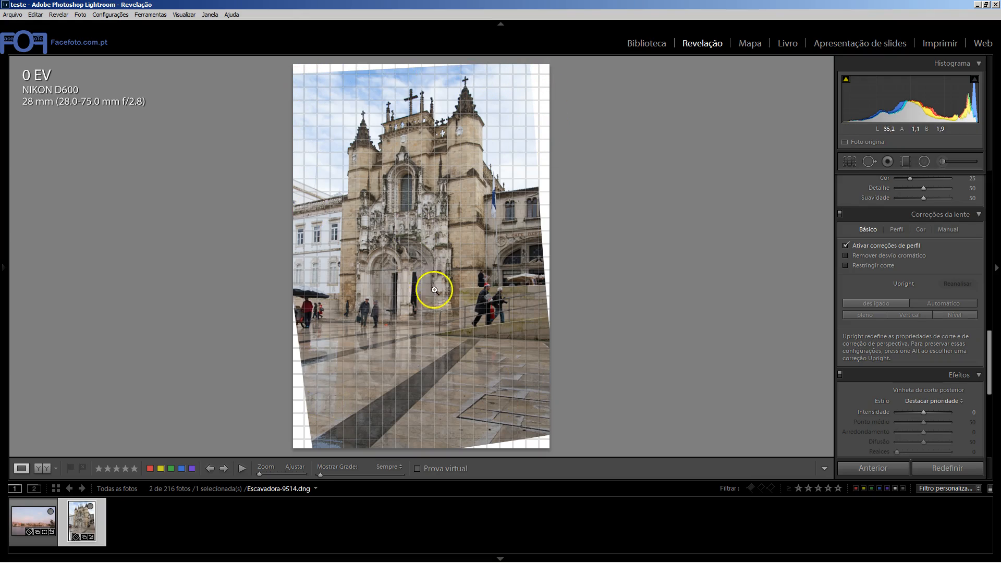
{"action": "left_click", "coordinate": [847, 266]}
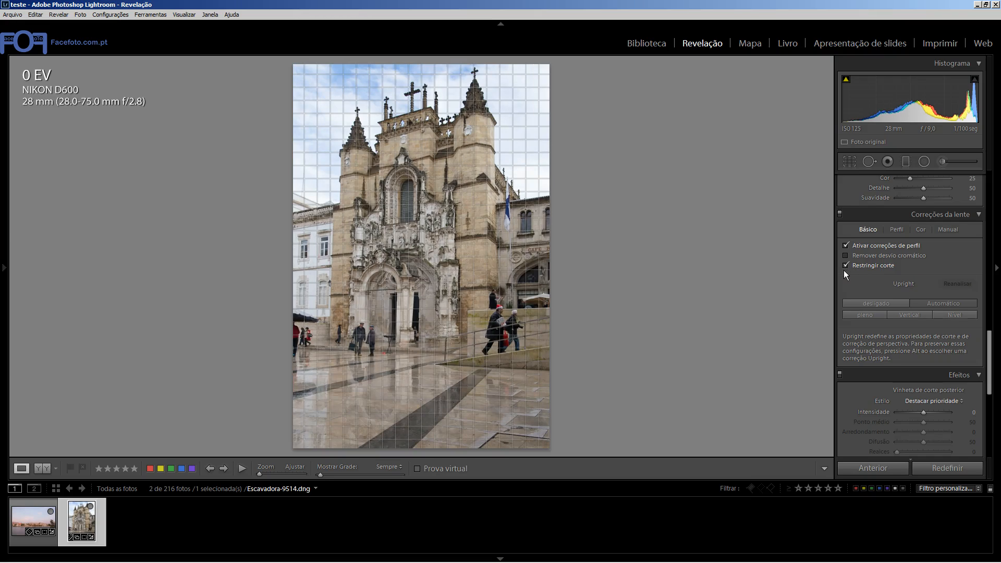
Compare the before and after views of the church photo's Upright correction
{"action": "key", "text": "backslash"}
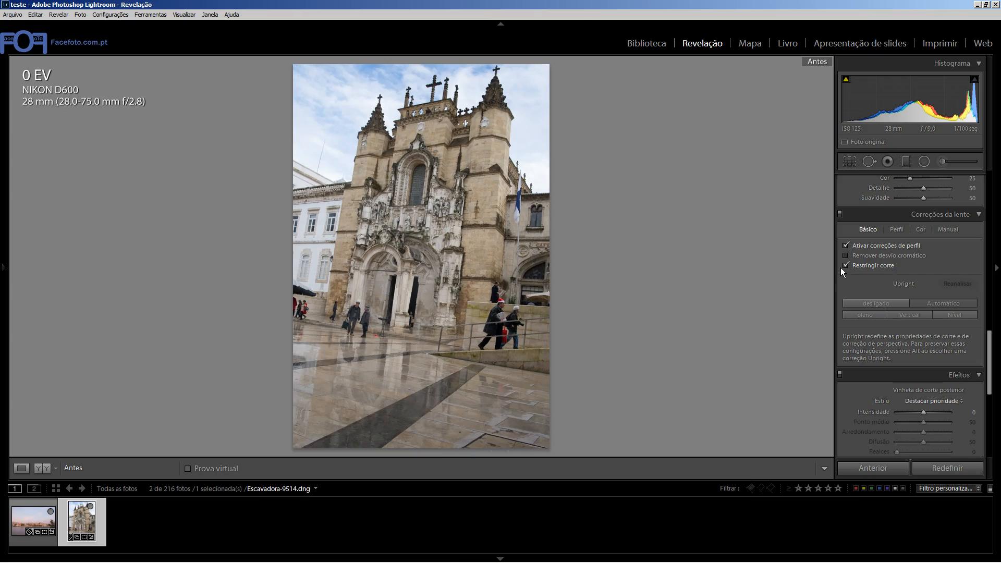
{"action": "key", "text": "backslash"}
{"action": "key", "text": "backslash"}
{"action": "key", "text": "backslash"}
{"action": "key", "text": "backslash"}
{"action": "key", "text": "backslash"}
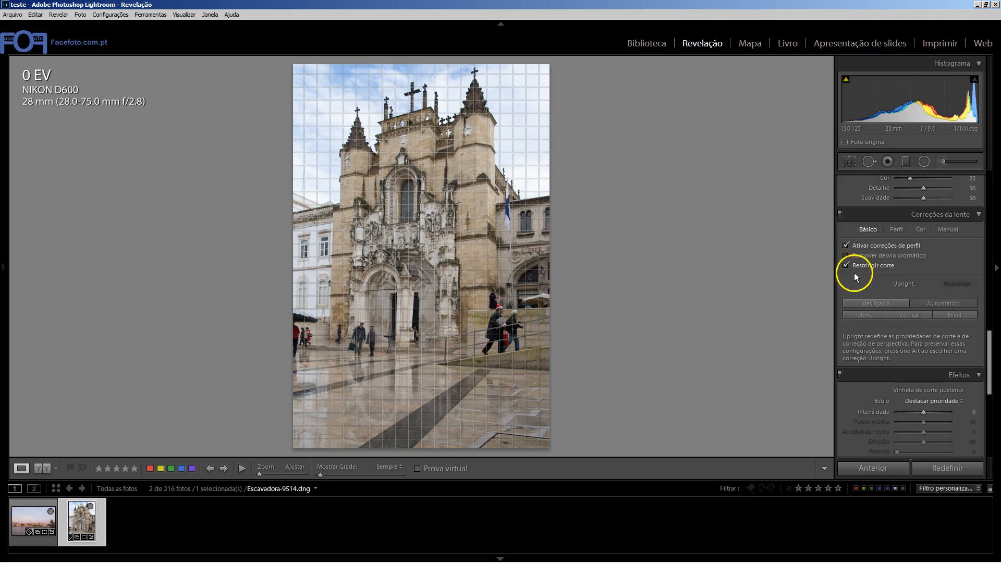
Disable the crop constraint and profile corrections, and restore the last vignette scale (Escala de vinheta, 100) history state from before the Upright correction
{"action": "left_click", "coordinate": [846, 266]}
{"action": "left_click", "coordinate": [845, 245]}
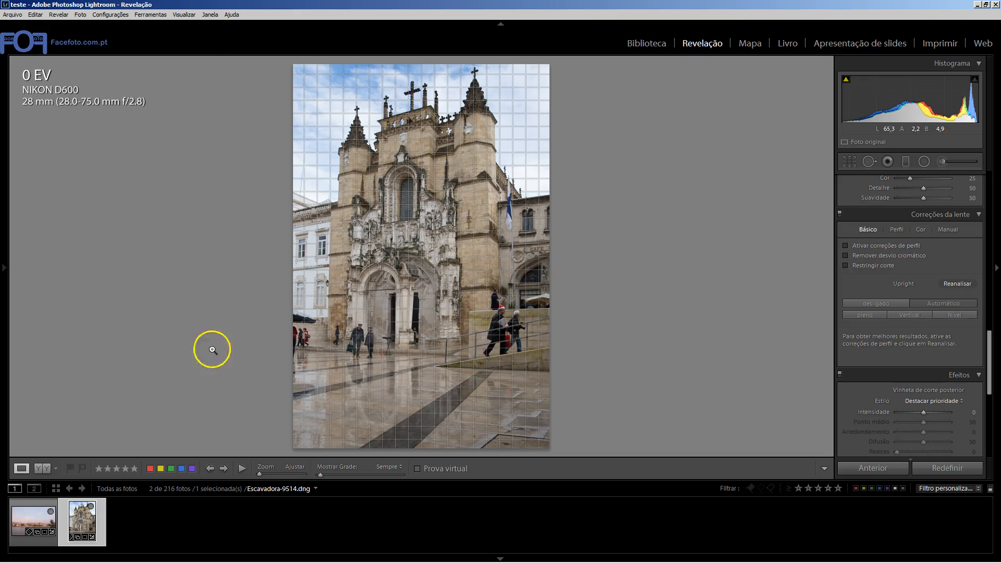
{"action": "left_click", "coordinate": [3, 268]}
{"action": "scroll", "coordinate": [103, 427], "scroll_direction": "down", "scroll_amount": 3}
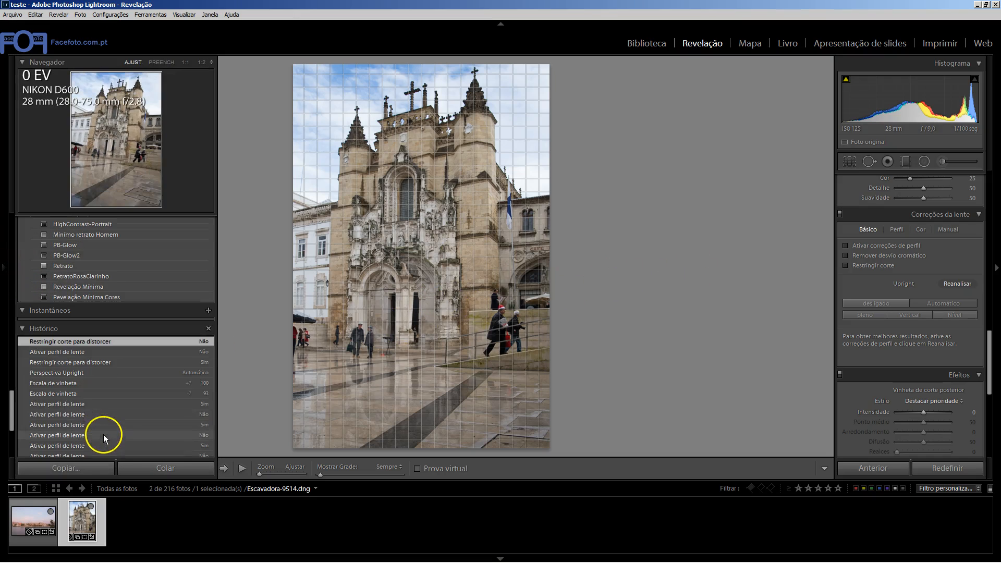
{"action": "left_click", "coordinate": [99, 379]}
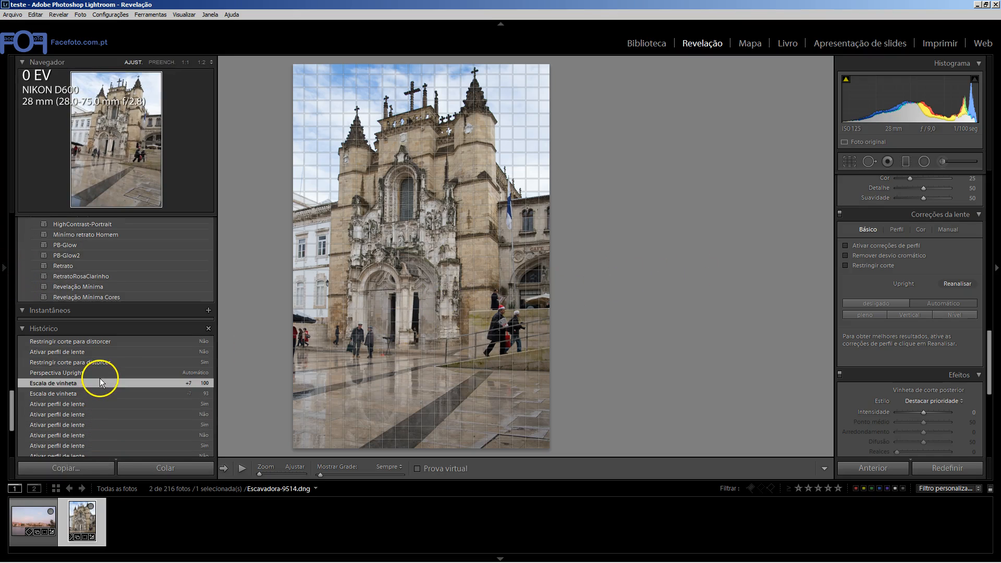
{"action": "left_click", "coordinate": [111, 385]}
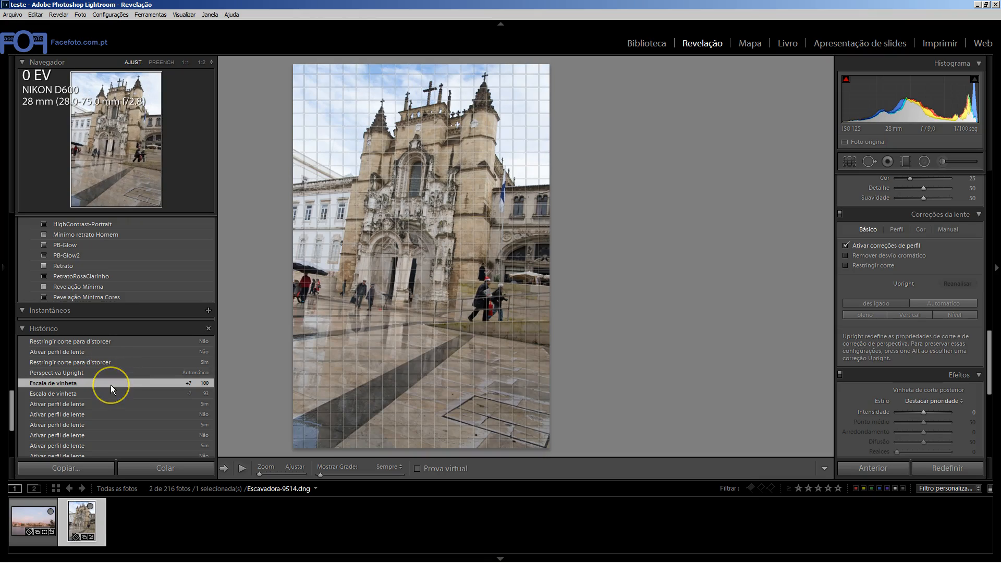
Set the church photo's manual lens transform to Vertical −3 and Girar (rotate) −4,5
{"action": "key", "text": "F7"}
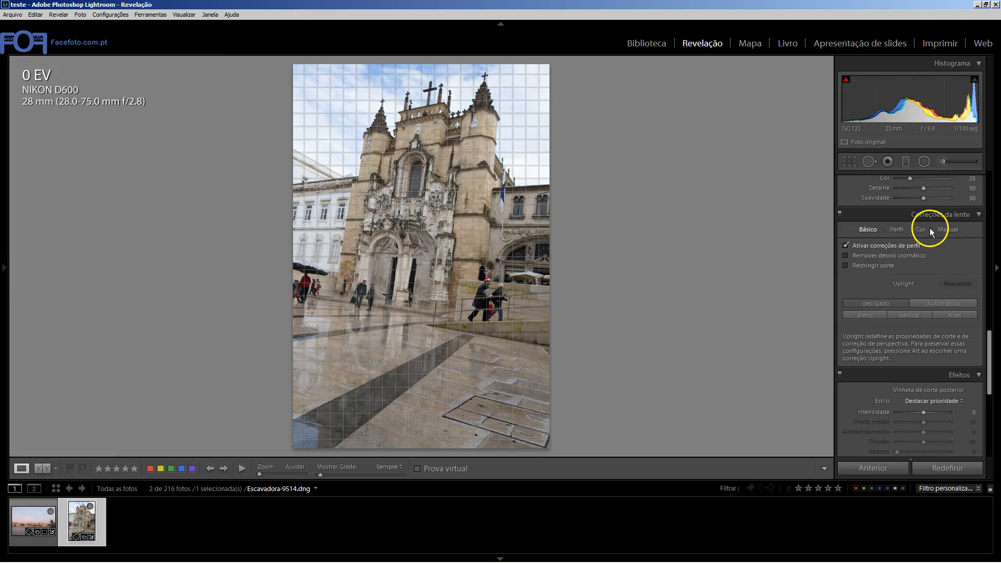
{"action": "left_click", "coordinate": [897, 230]}
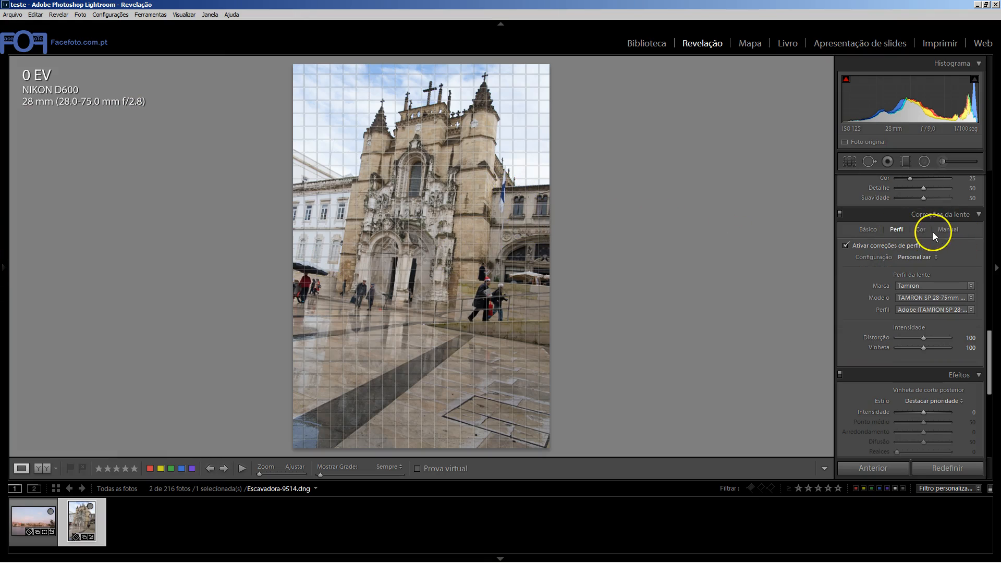
{"action": "left_click", "coordinate": [947, 231]}
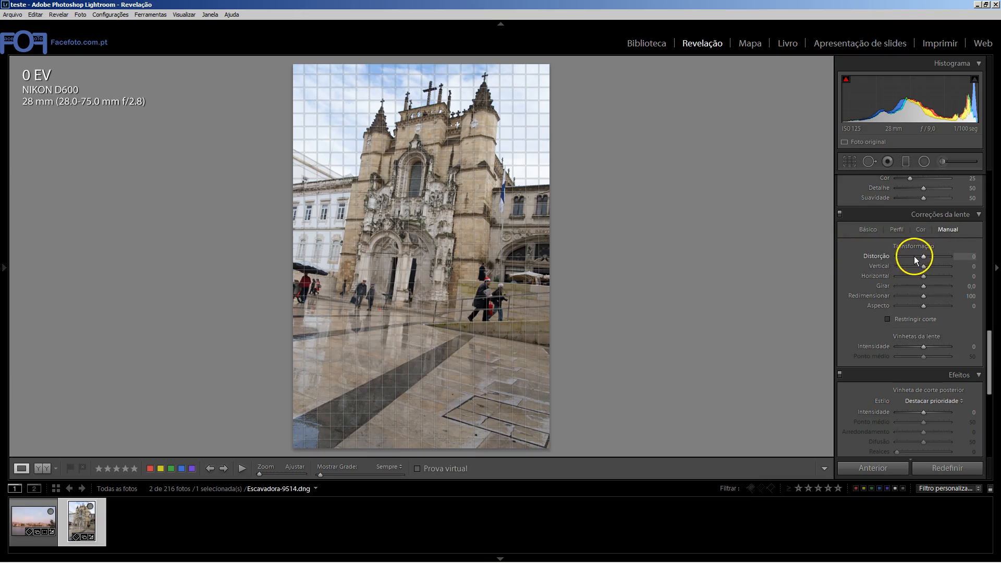
{"action": "left_click_drag", "start_coordinate": [925, 267], "coordinate": [924, 267]}
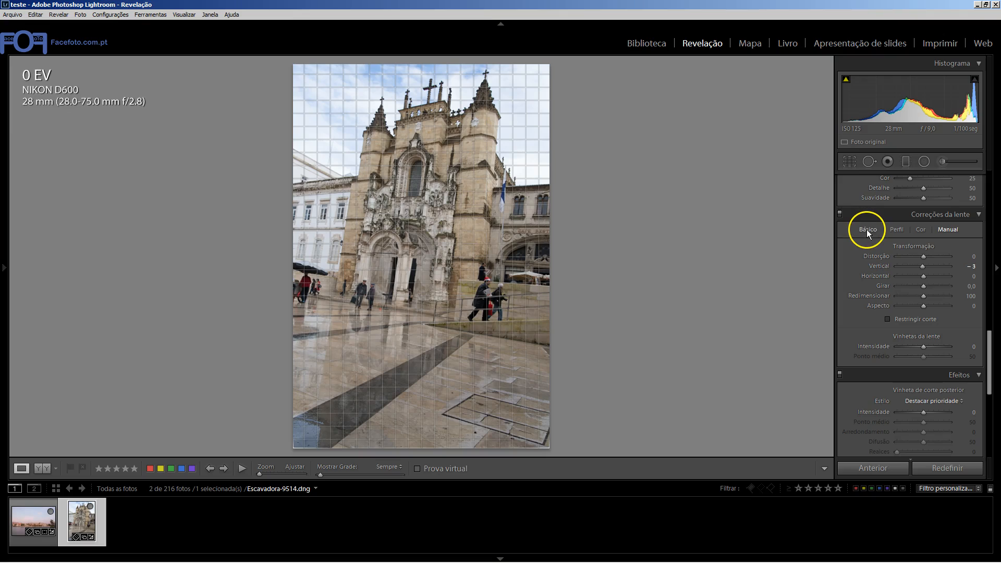
{"action": "left_click", "coordinate": [924, 288]}
{"action": "left_click_drag", "start_coordinate": [924, 286], "coordinate": [916, 286]}
{"action": "left_click_drag", "start_coordinate": [914, 287], "coordinate": [912, 286]}
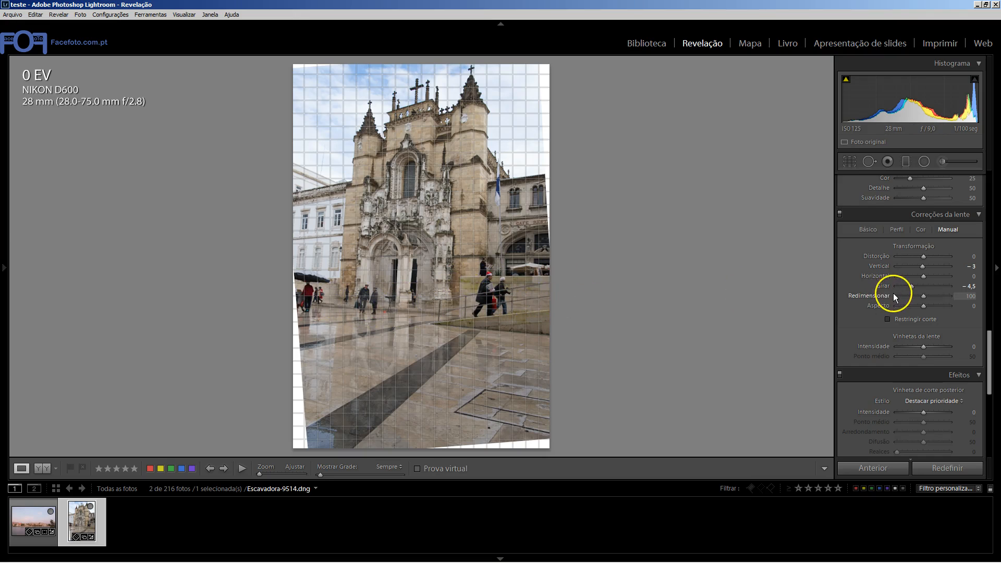
Try a Vertical transform of +58 with the crop constrained (Restringir corte), and return to Vertical +1 with the constraint off
{"action": "mouse_move", "coordinate": [924, 280]}
{"action": "left_mouse_down"}
{"action": "mouse_move", "coordinate": [899, 277]}
{"action": "mouse_move", "coordinate": [940, 267]}
{"action": "left_mouse_up"}
{"action": "left_click", "coordinate": [888, 319]}
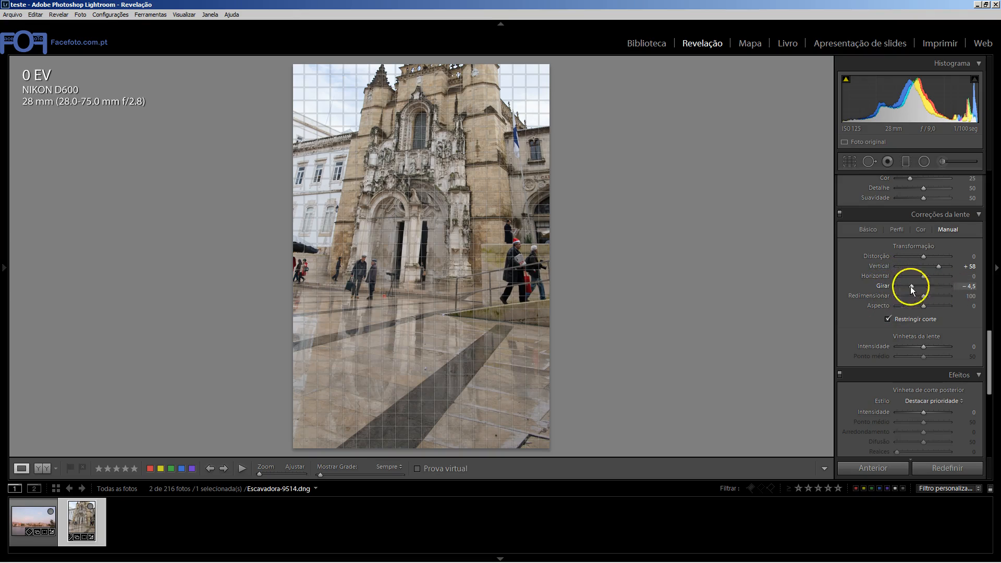
{"action": "left_click_drag", "start_coordinate": [939, 267], "coordinate": [924, 268]}
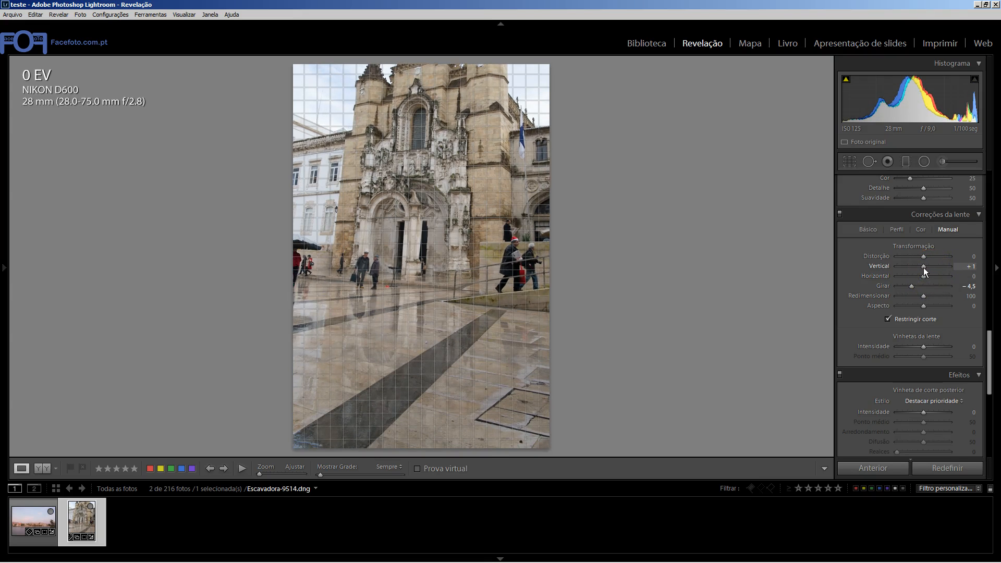
{"action": "left_click", "coordinate": [879, 306]}
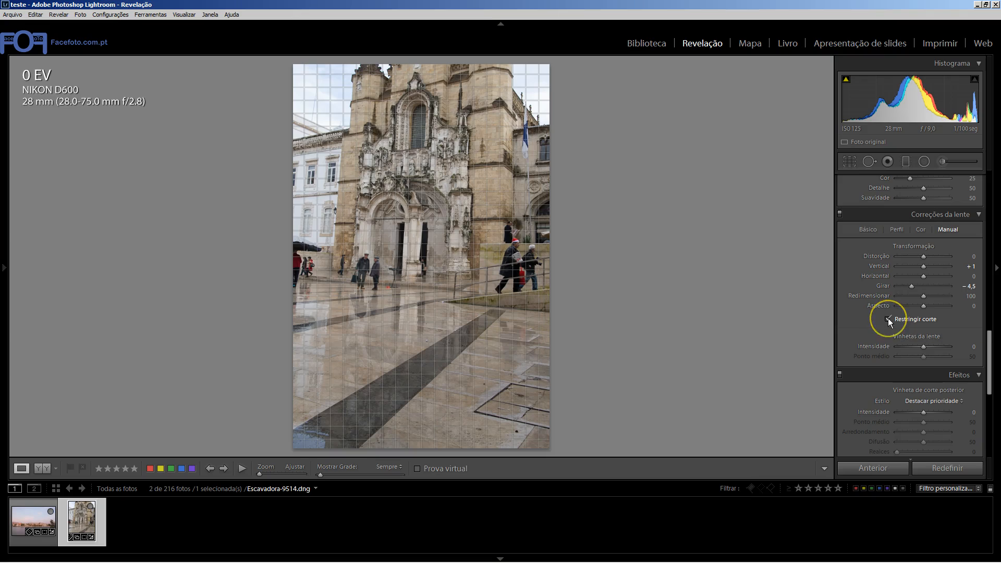
{"action": "left_click", "coordinate": [888, 320]}
Expand the church photo's crop to the full image frame
{"action": "left_click", "coordinate": [850, 162]}
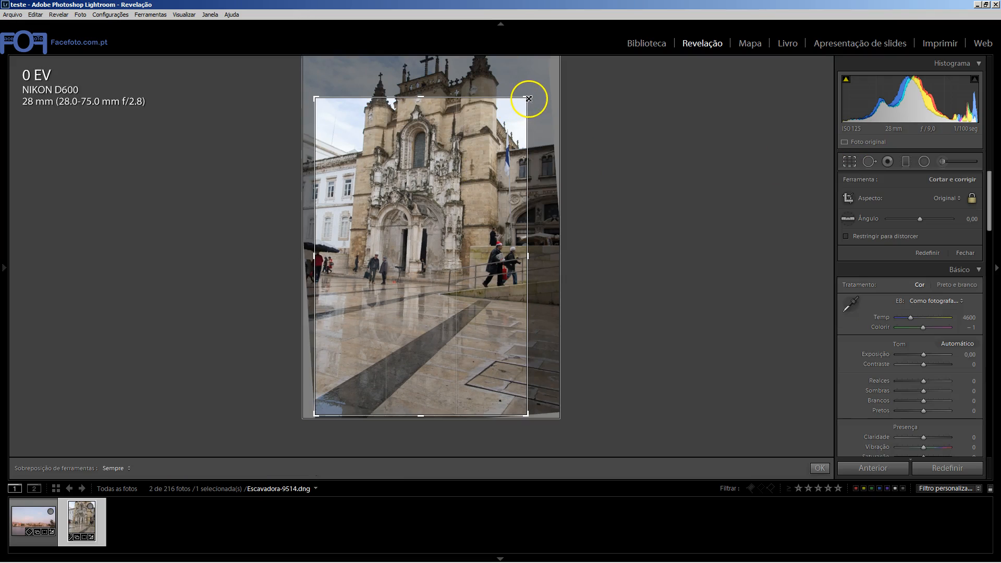
{"action": "left_click_drag", "start_coordinate": [527, 94], "coordinate": [547, 72]}
{"action": "left_click_drag", "start_coordinate": [312, 73], "coordinate": [275, 41]}
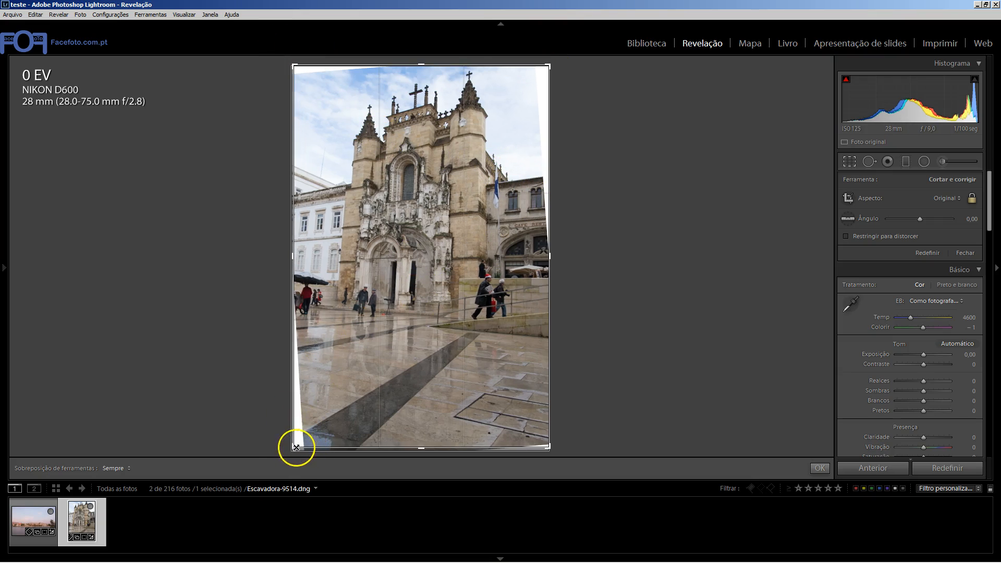
{"action": "left_click_drag", "start_coordinate": [296, 448], "coordinate": [267, 458]}
{"action": "key", "text": "Return"}
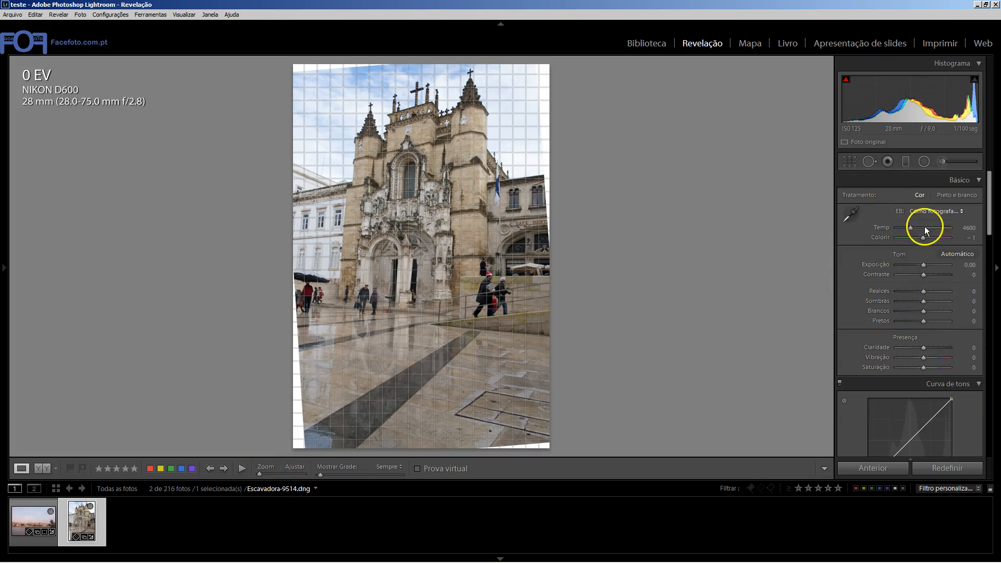
Set the church photo's manual transform to Distorção +11, Vertical −39, Horizontal −3 and Redimensionar 98
{"action": "scroll", "coordinate": [931, 261], "scroll_direction": "down", "scroll_amount": 7}
{"action": "left_click_drag", "start_coordinate": [989, 276], "coordinate": [990, 342]}
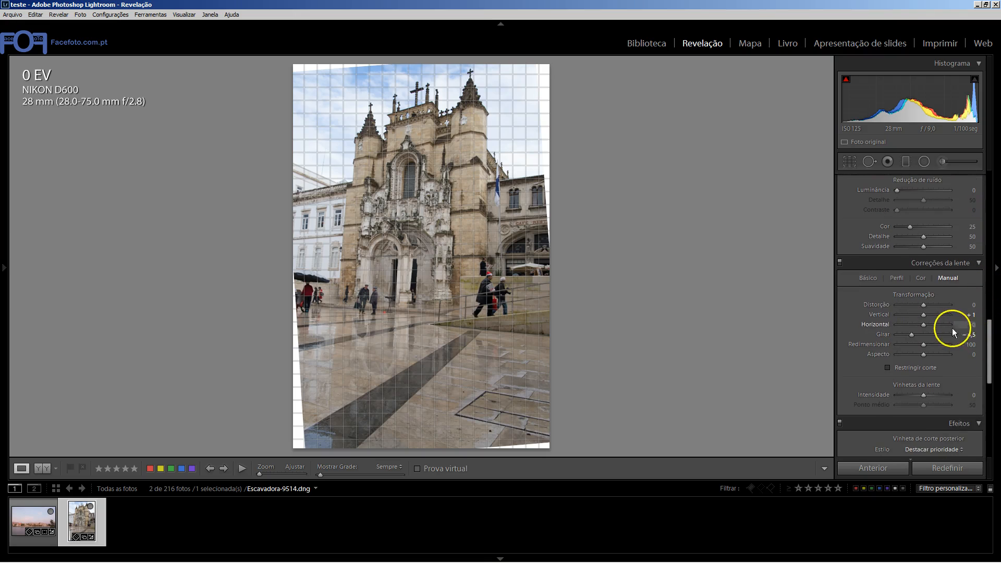
{"action": "left_click_drag", "start_coordinate": [925, 315], "coordinate": [925, 314]}
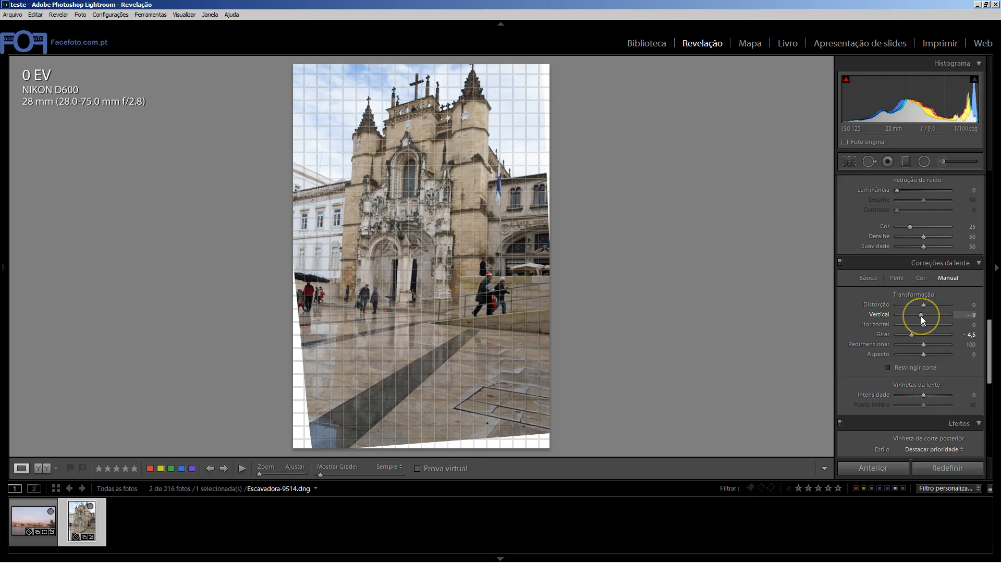
{"action": "left_click_drag", "start_coordinate": [920, 316], "coordinate": [925, 303]}
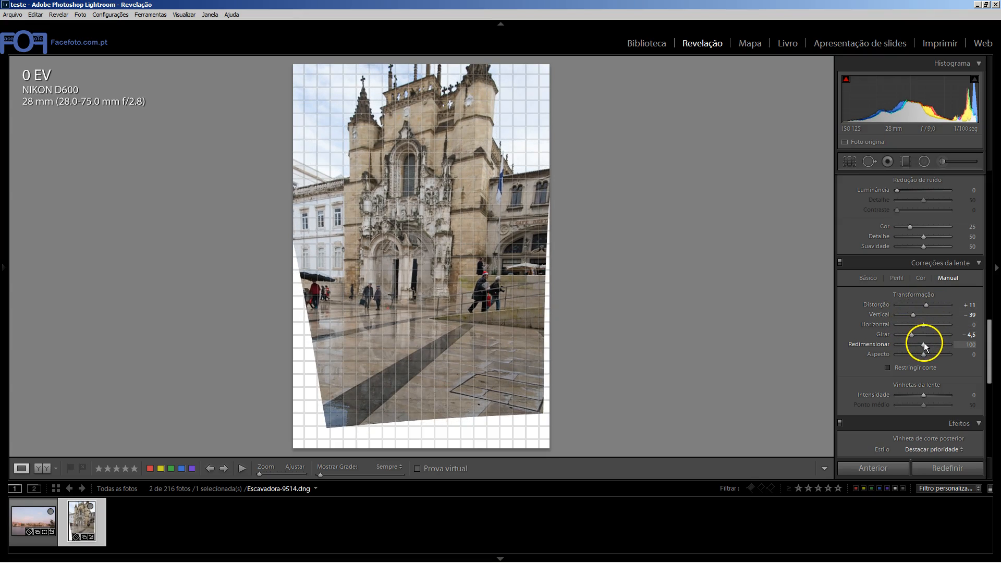
{"action": "left_click_drag", "start_coordinate": [924, 345], "coordinate": [922, 344]}
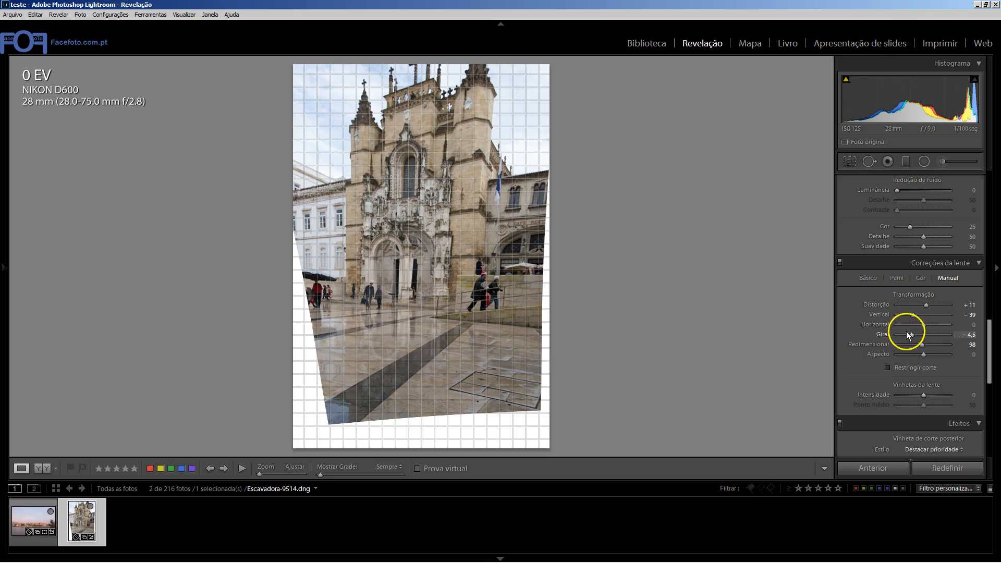
{"action": "left_click_drag", "start_coordinate": [921, 324], "coordinate": [919, 325]}
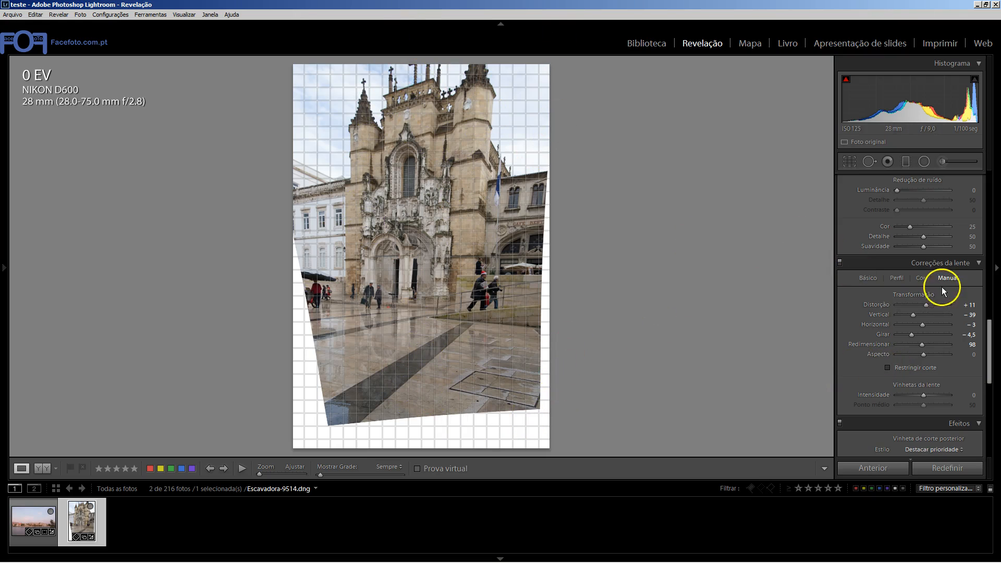
{"action": "key", "text": "ctrl"}
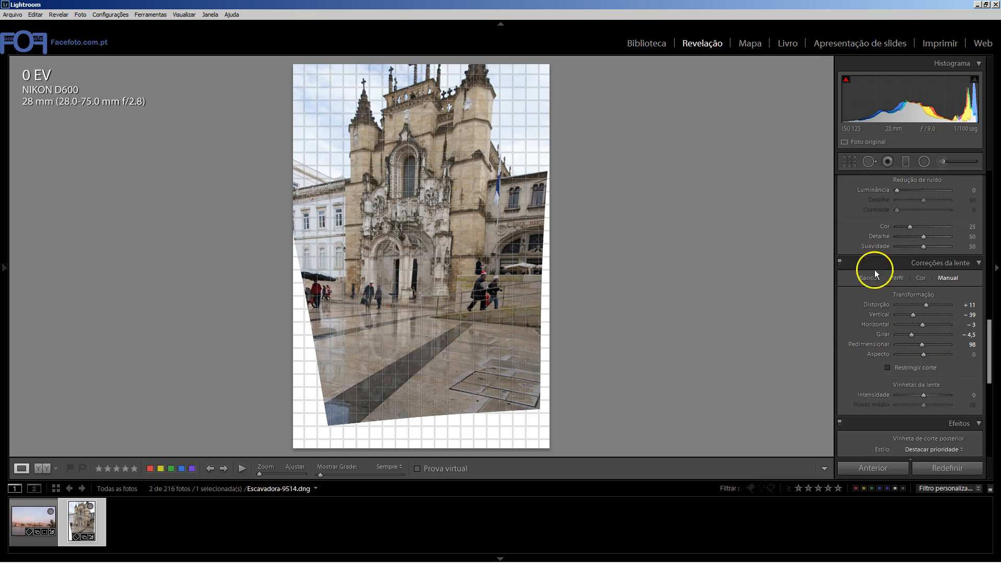
{"action": "left_click", "coordinate": [922, 279]}
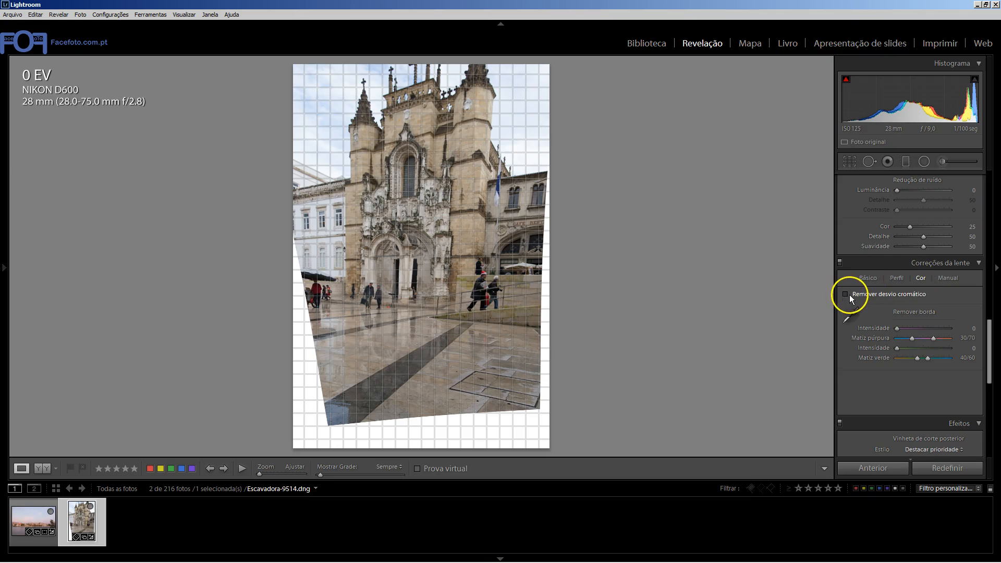
{"action": "left_click", "coordinate": [869, 279]}
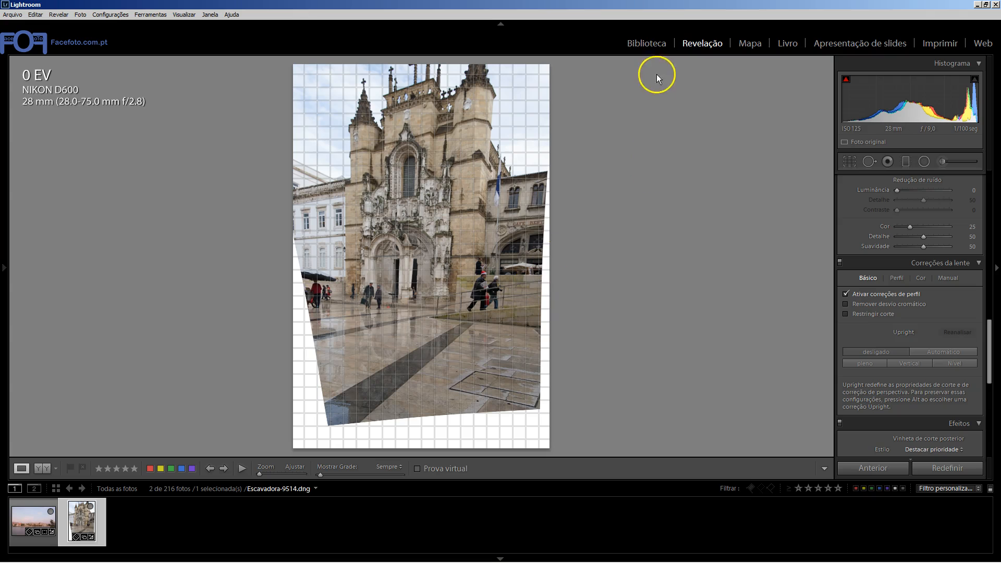
Show the photos tagged with the keyword "aberração crom" in the Library (Biblioteca) module
{"action": "left_click", "coordinate": [653, 44]}
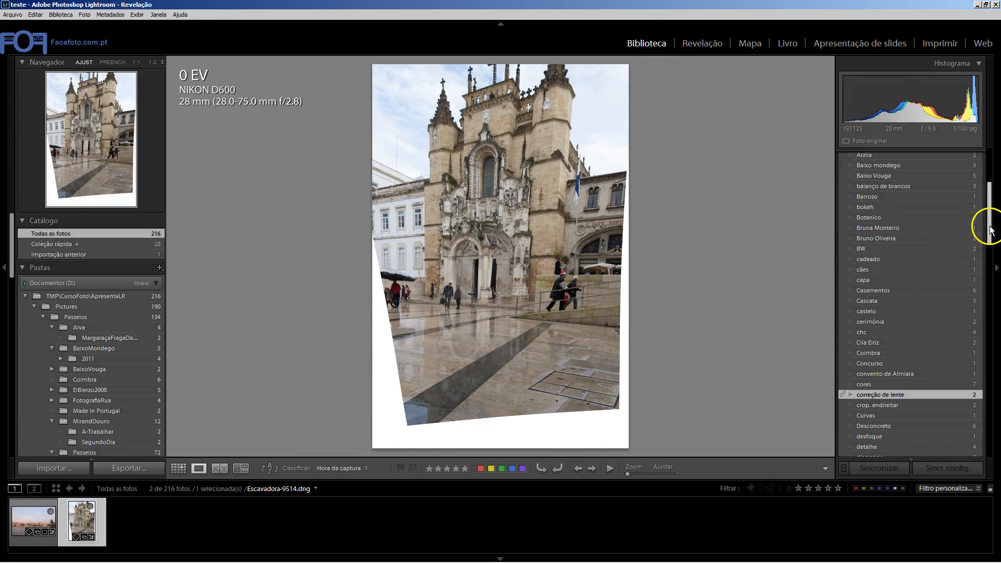
{"action": "left_click_drag", "start_coordinate": [989, 223], "coordinate": [987, 190]}
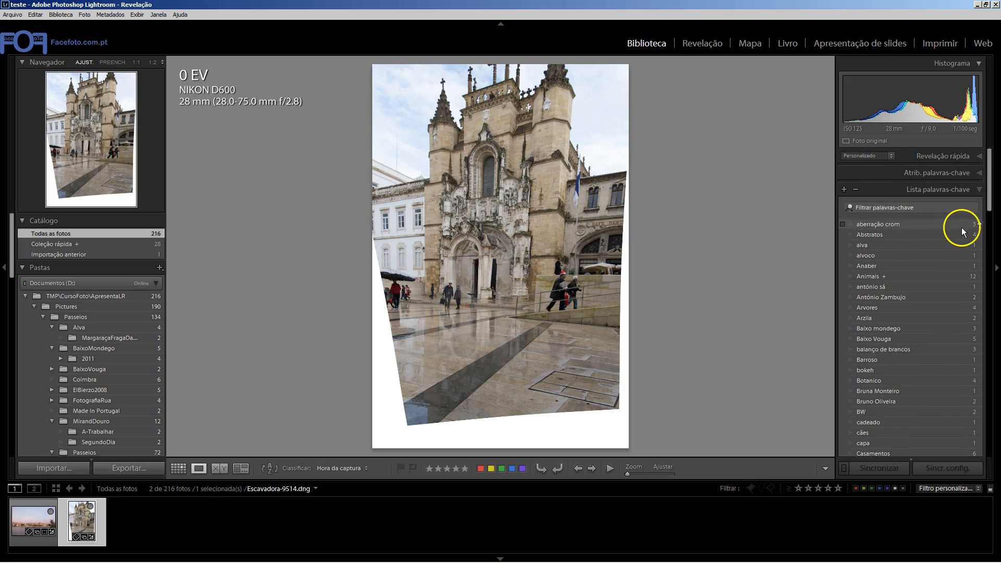
{"action": "left_click", "coordinate": [979, 226]}
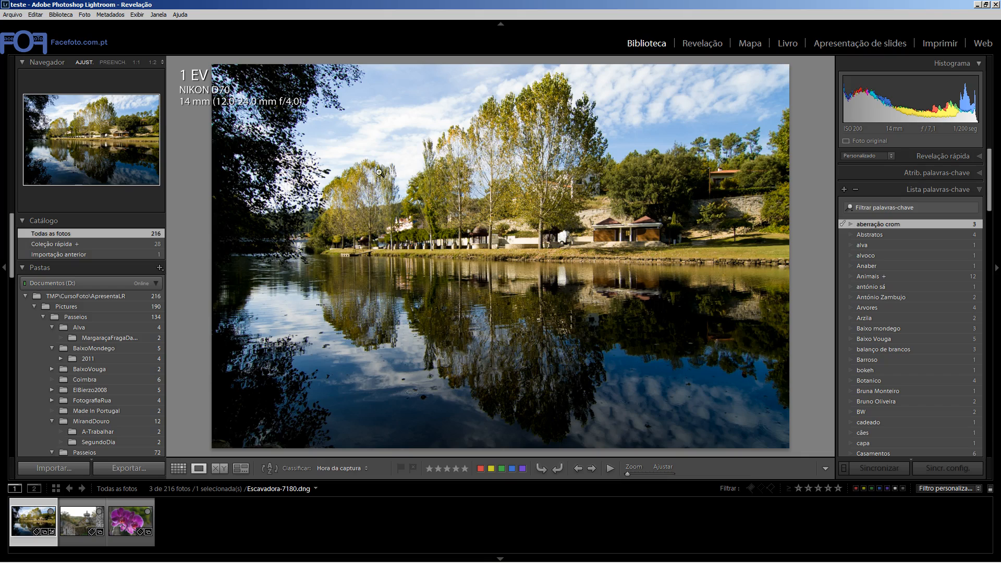
Inspect the dark foliage against the sky in the lake photo at 1:1 for chromatic aberration
{"action": "left_click", "coordinate": [345, 172]}
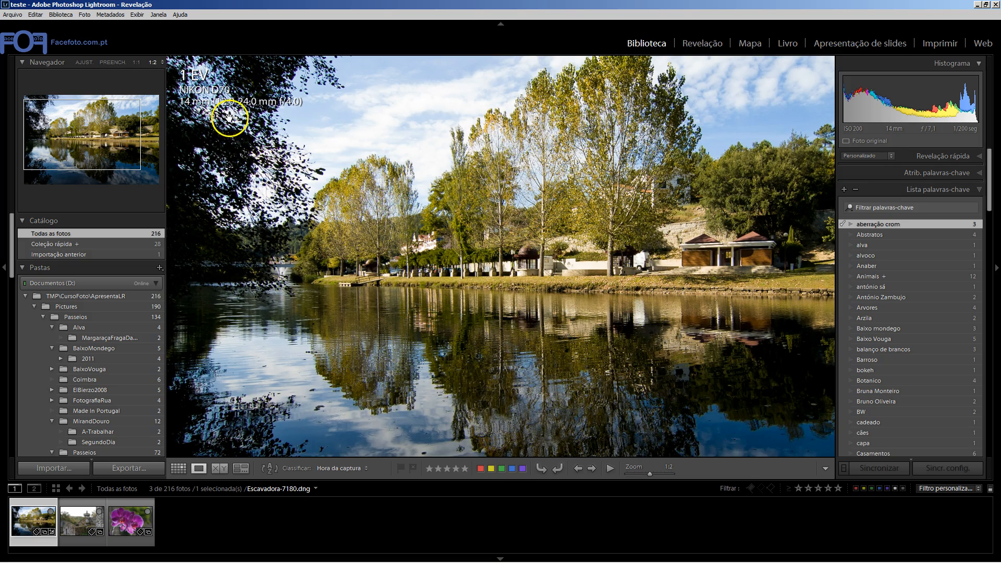
{"action": "left_click", "coordinate": [130, 63]}
{"action": "left_click", "coordinate": [138, 63]}
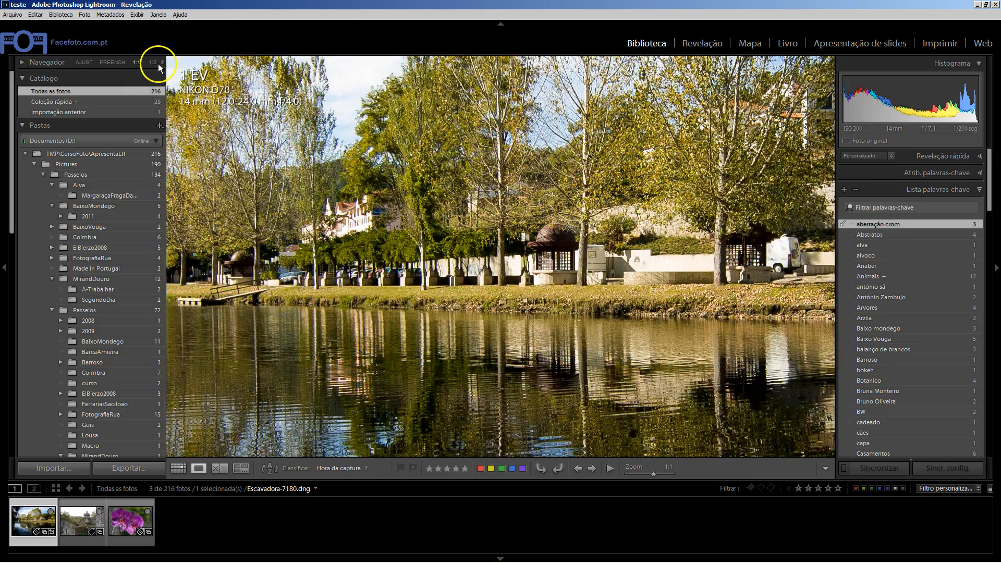
{"action": "left_click_drag", "start_coordinate": [236, 91], "coordinate": [347, 183]}
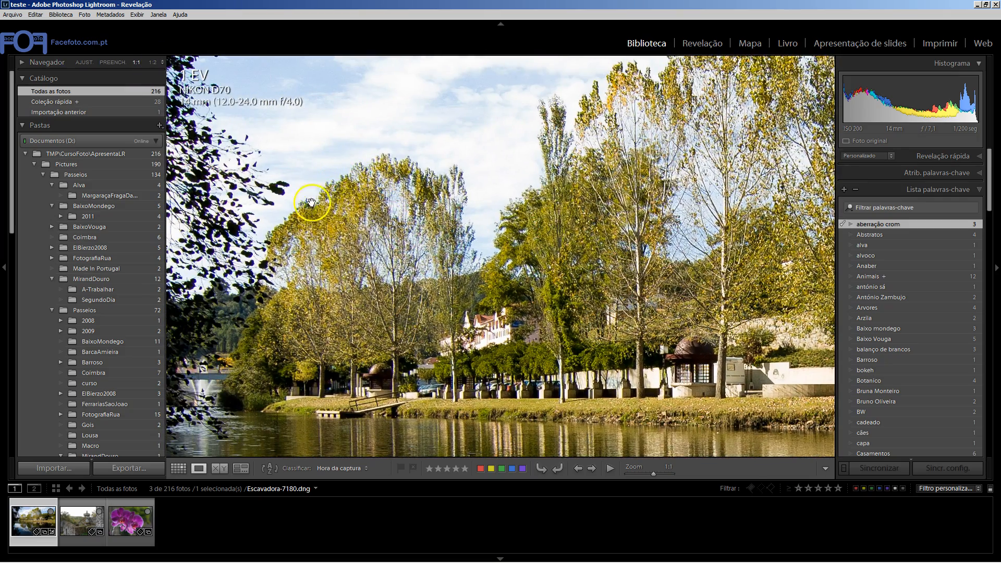
{"action": "left_click_drag", "start_coordinate": [276, 200], "coordinate": [435, 243]}
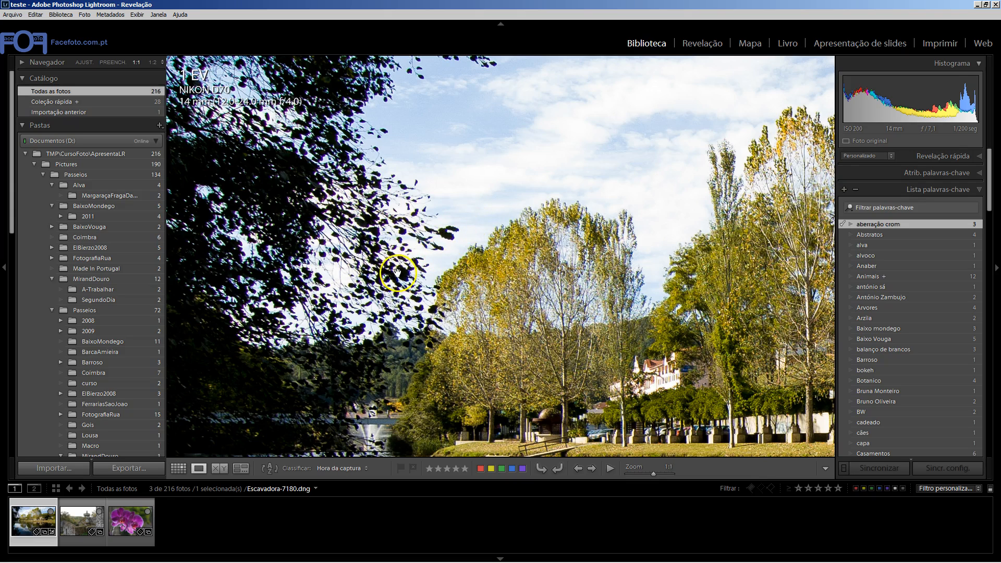
{"action": "left_click_drag", "start_coordinate": [325, 168], "coordinate": [365, 197]}
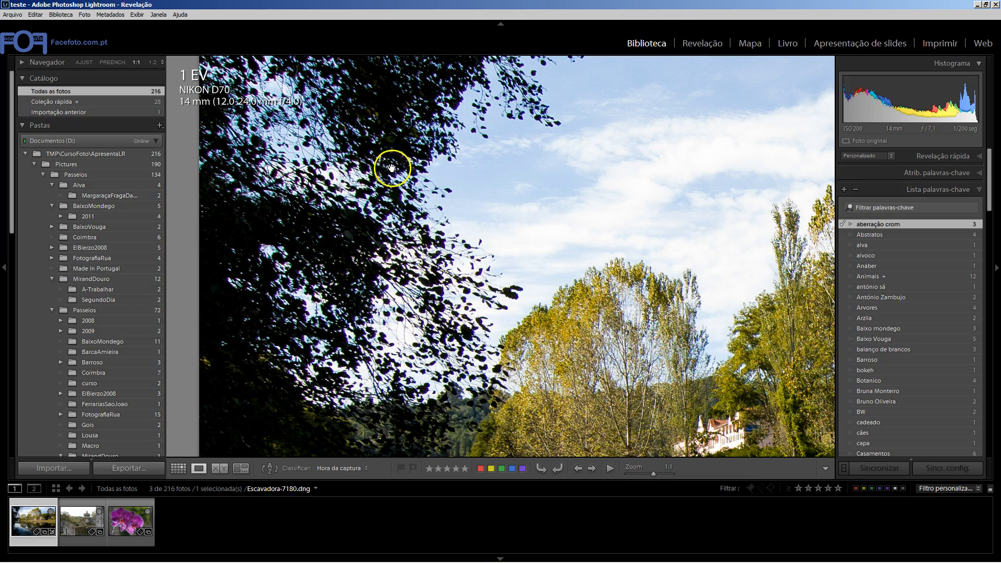
{"action": "left_click_drag", "start_coordinate": [349, 138], "coordinate": [446, 179]}
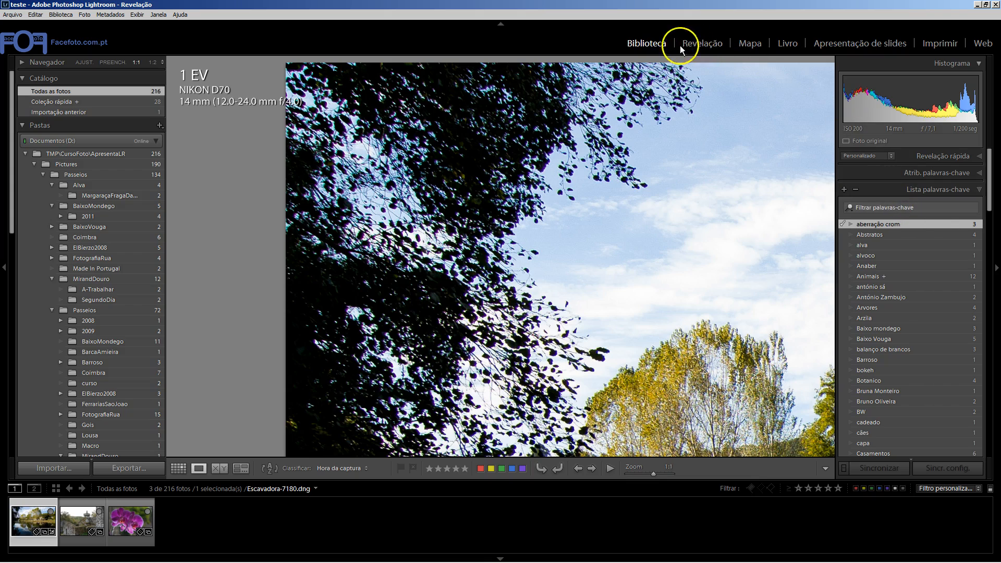
In the Develop (Revelação) module, try Remover desvio cromático on the lake photo and set the grid display (Mostrar Grade) to Automático
{"action": "left_click", "coordinate": [705, 44]}
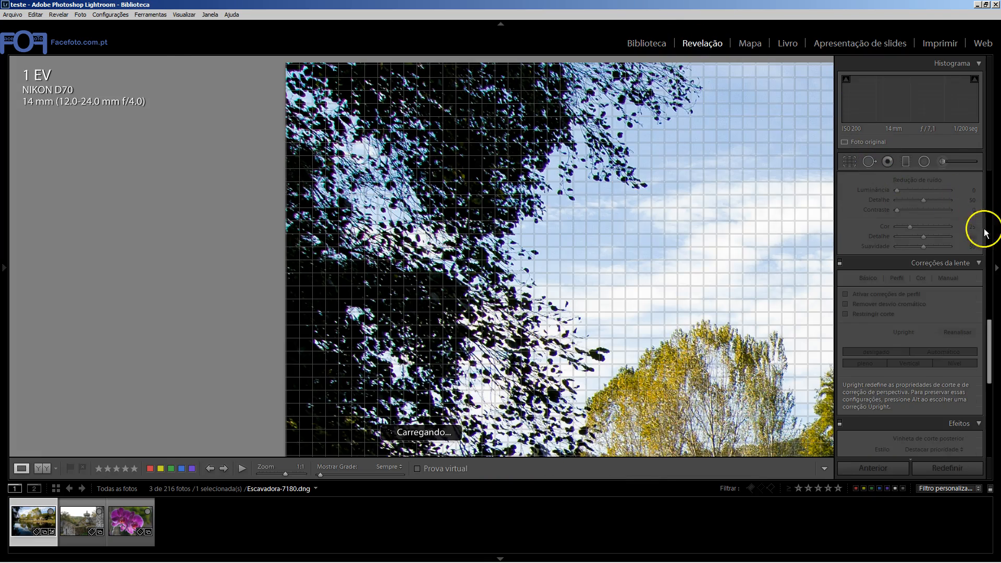
{"action": "scroll", "coordinate": [993, 329], "scroll_direction": "up", "scroll_amount": 1}
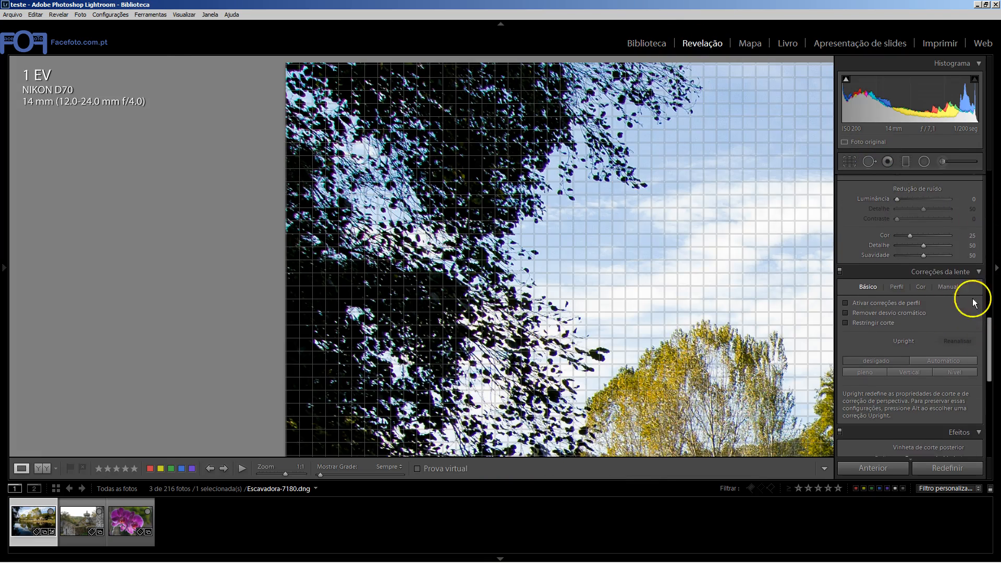
{"action": "left_click", "coordinate": [921, 288]}
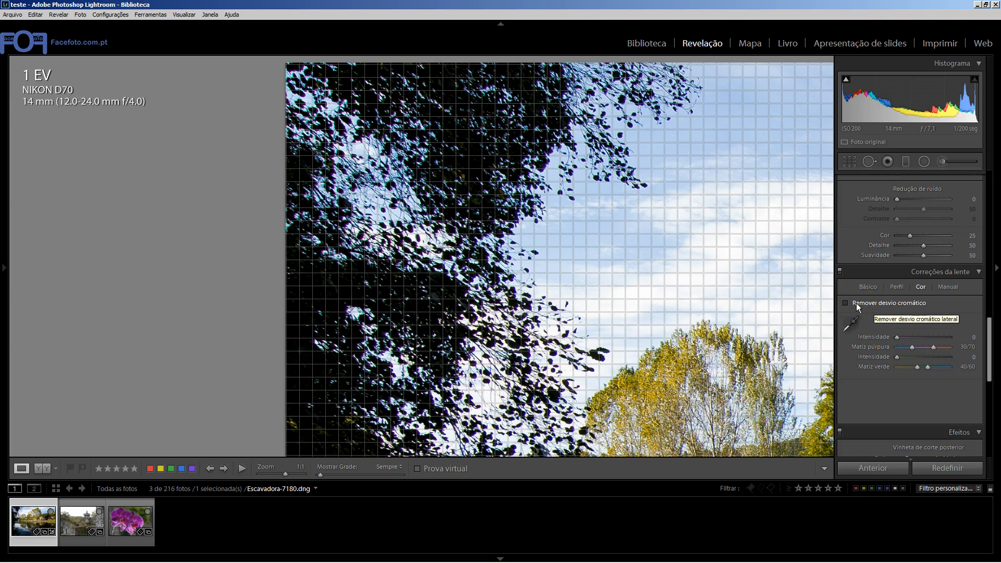
{"action": "left_click", "coordinate": [875, 289]}
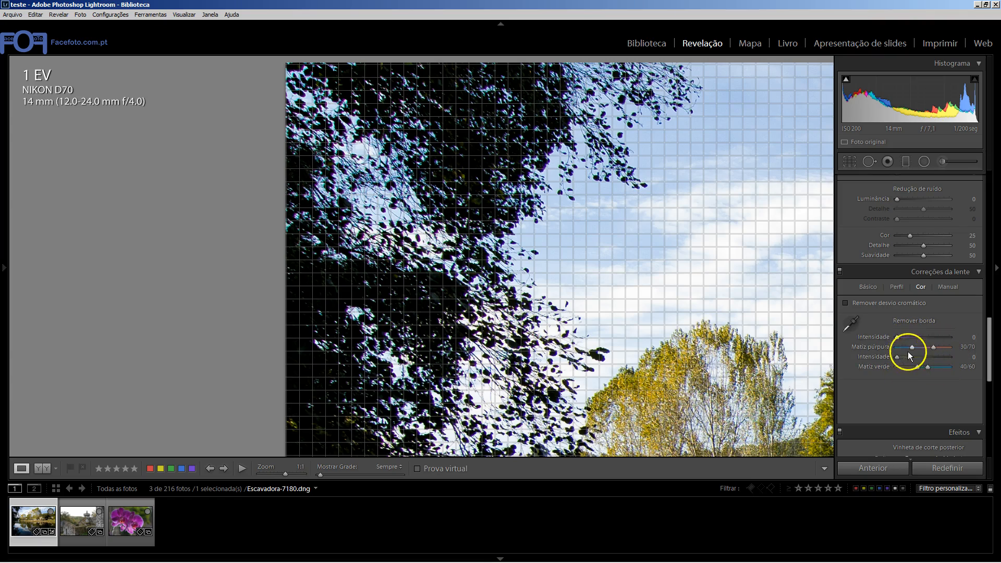
{"action": "left_click", "coordinate": [845, 303]}
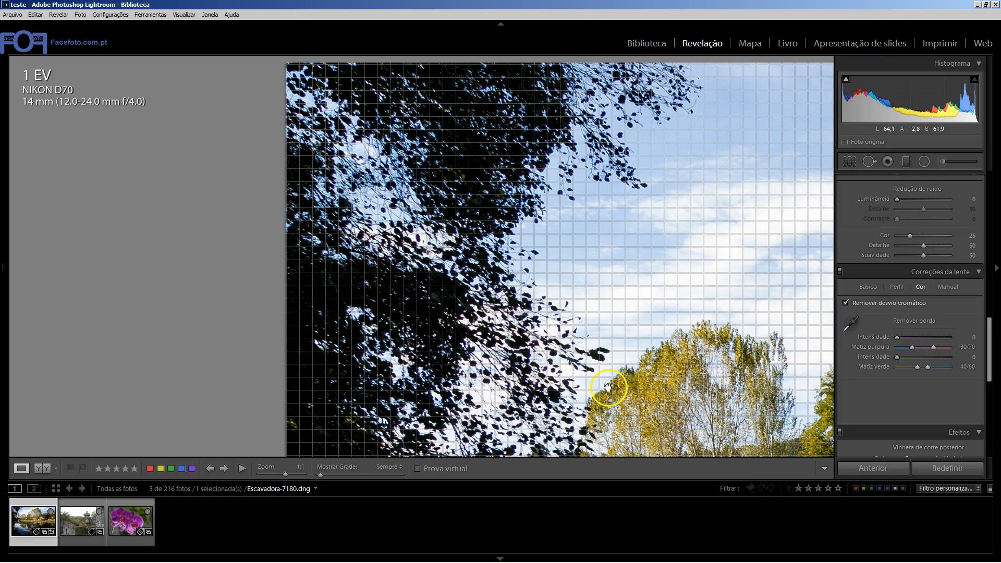
{"action": "left_click", "coordinate": [404, 468]}
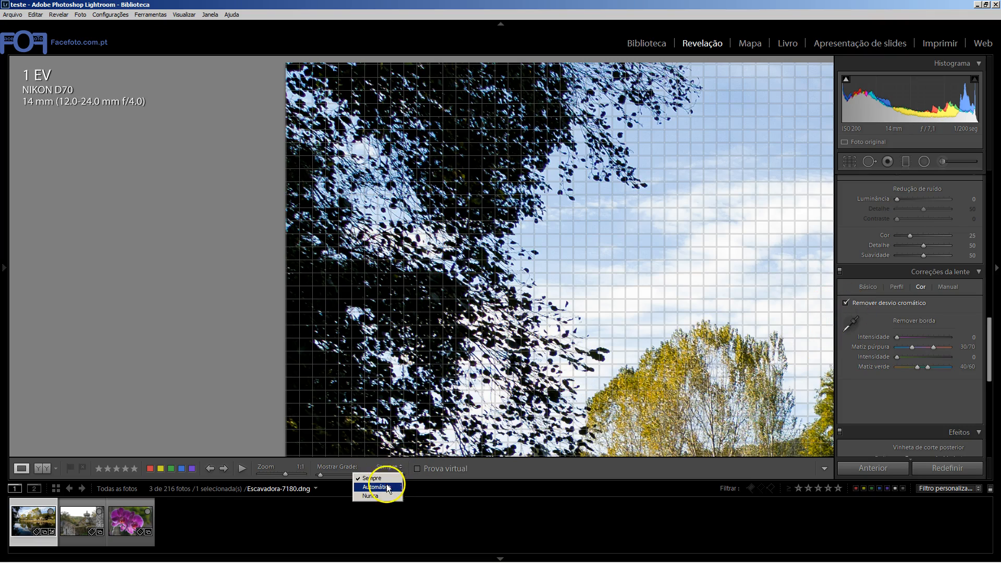
{"action": "left_click", "coordinate": [388, 488]}
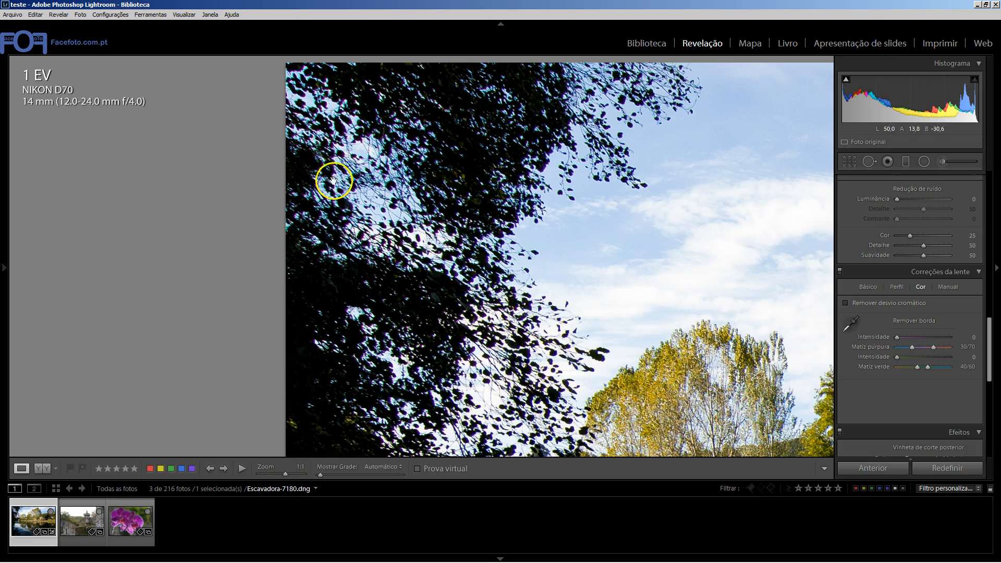
With Remover desvio cromático off, sample the green fringe on the yellow tree's edge with the Remover borda eyedropper, giving Intensidade 19 and Matiz verde 18/35
{"action": "left_click", "coordinate": [846, 302]}
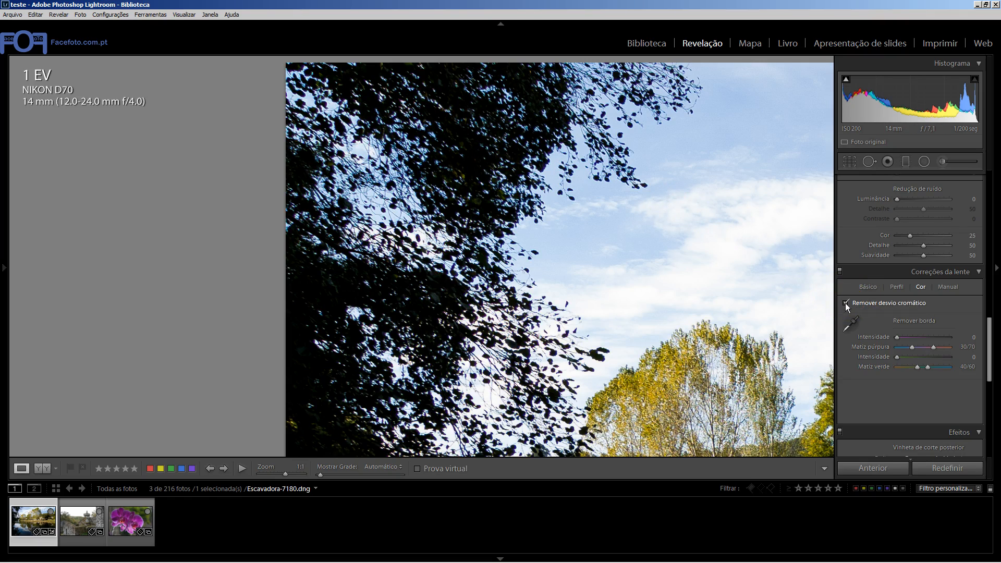
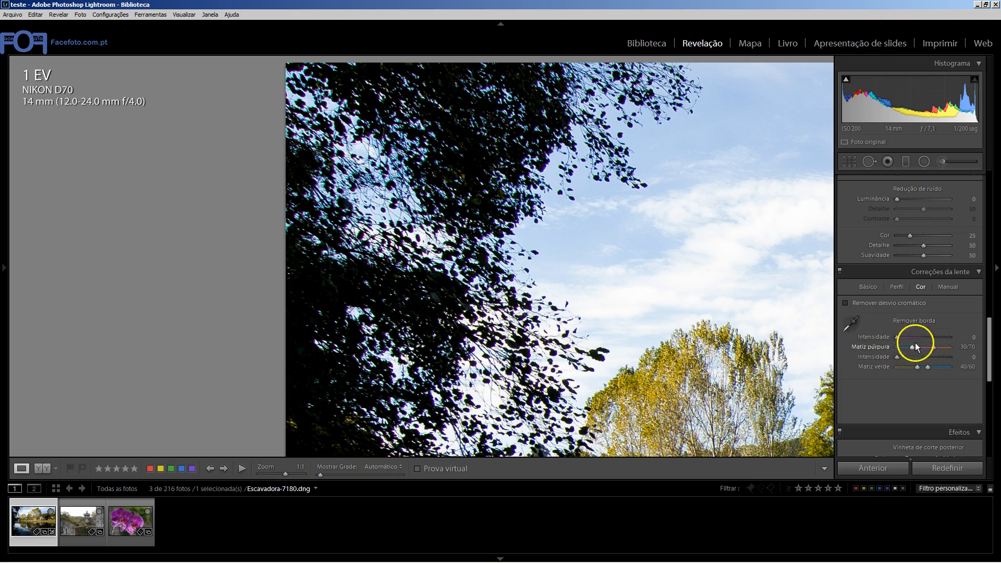
{"action": "left_click", "coordinate": [852, 326]}
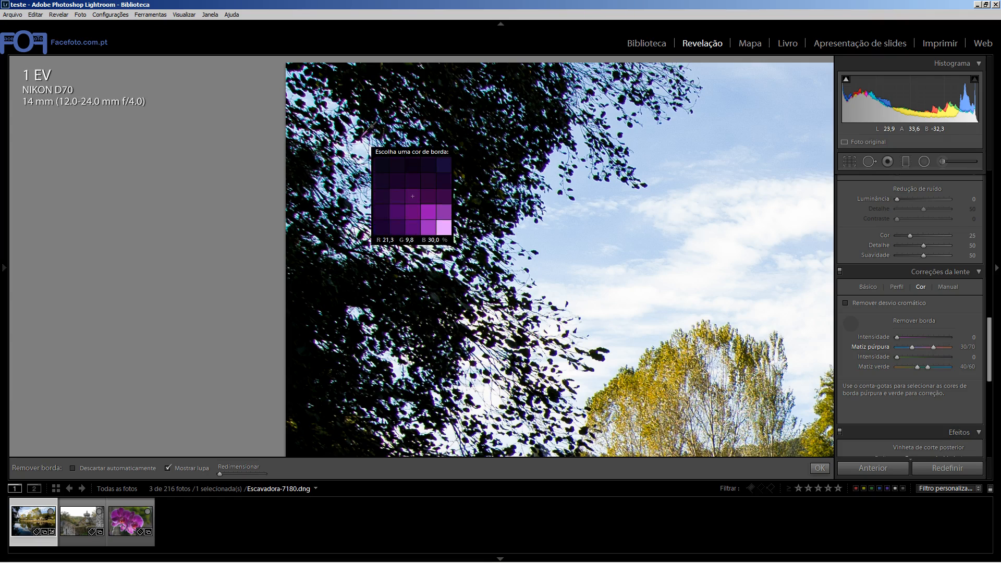
{"action": "left_click", "coordinate": [360, 148]}
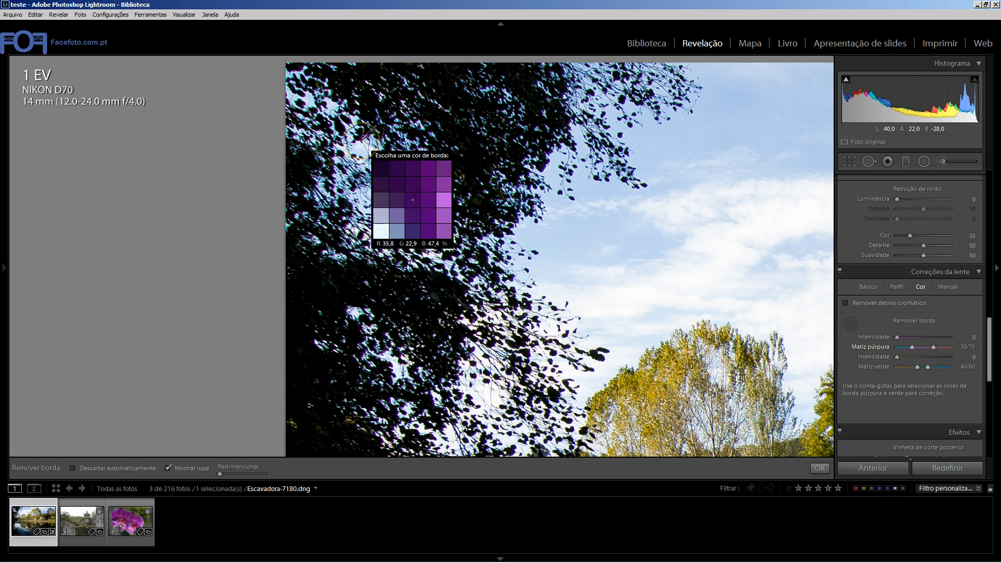
{"action": "left_click", "coordinate": [627, 368]}
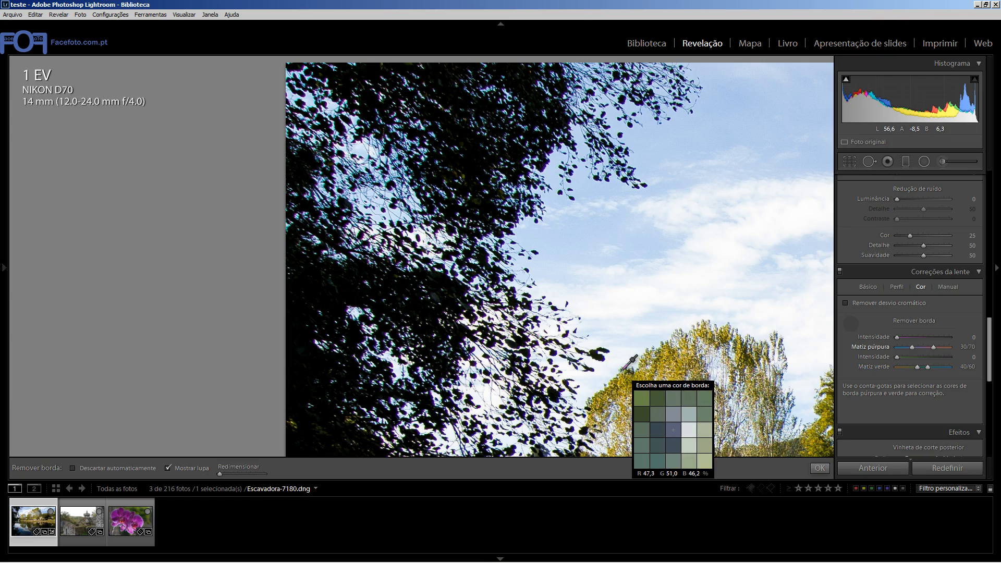
{"action": "left_click", "coordinate": [626, 370]}
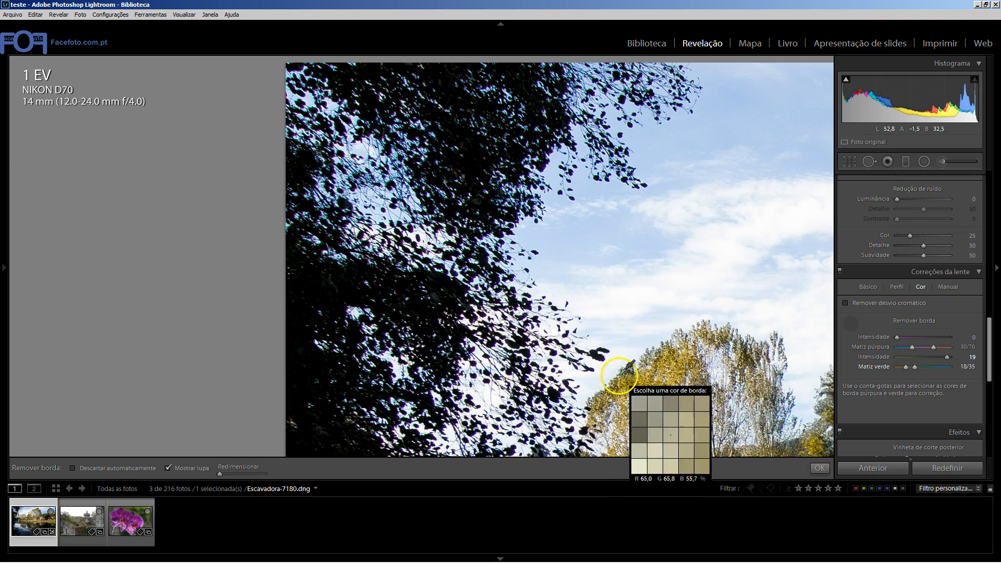
{"action": "left_click", "coordinate": [655, 347]}
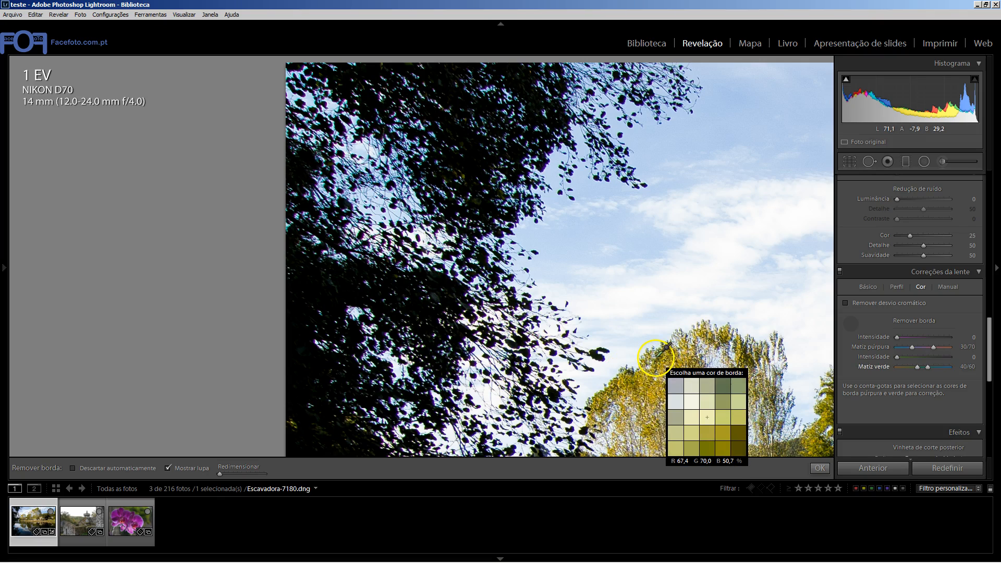
{"action": "key", "text": "ctrl+y"}
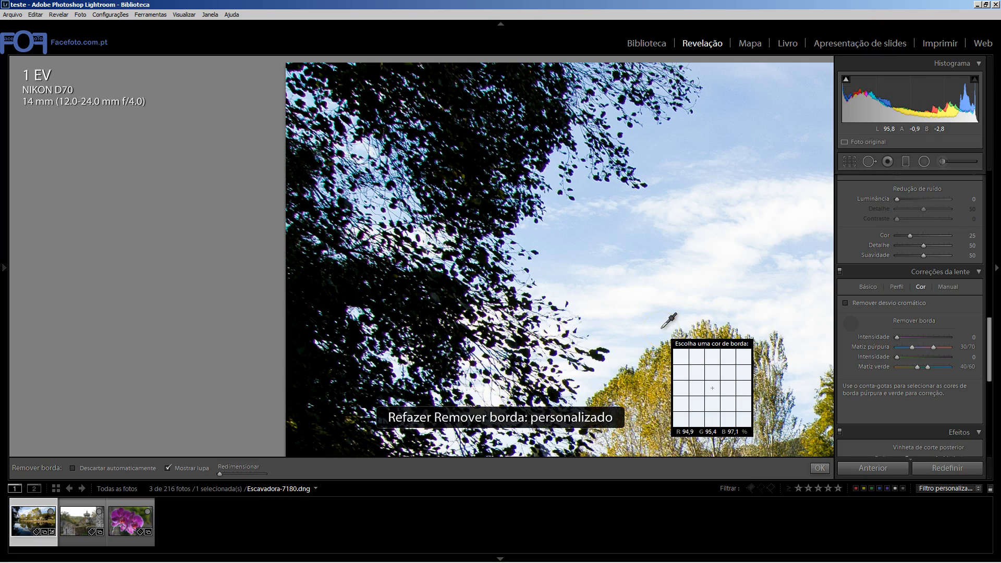
Sample the purple fringe in the dark foliage with the Remover borda eyedropper, giving Intensidade 5 and Matiz púrpura 32/53, and compare before and after
{"action": "left_click", "coordinate": [383, 199]}
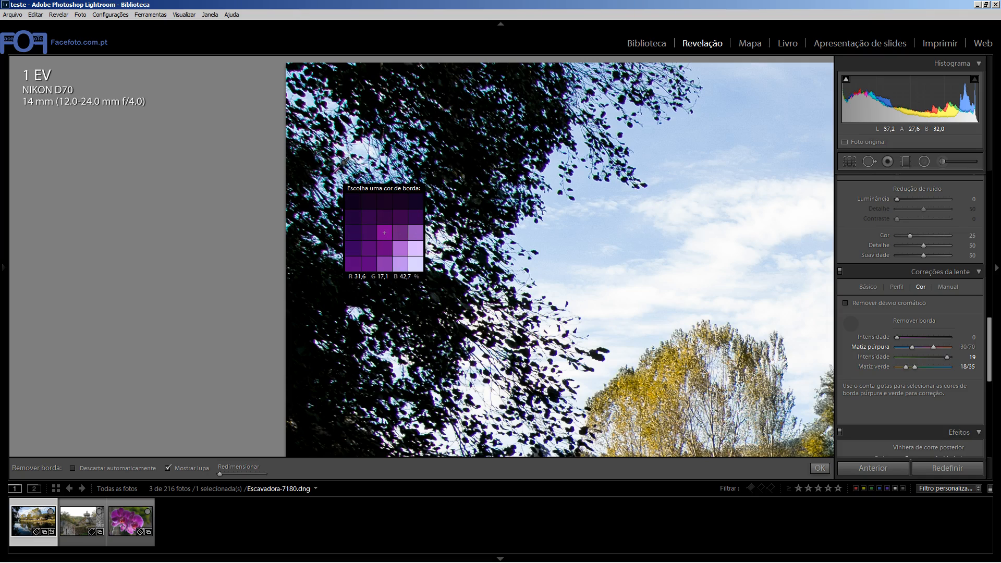
{"action": "left_click", "coordinate": [335, 172]}
{"action": "left_click", "coordinate": [368, 218]}
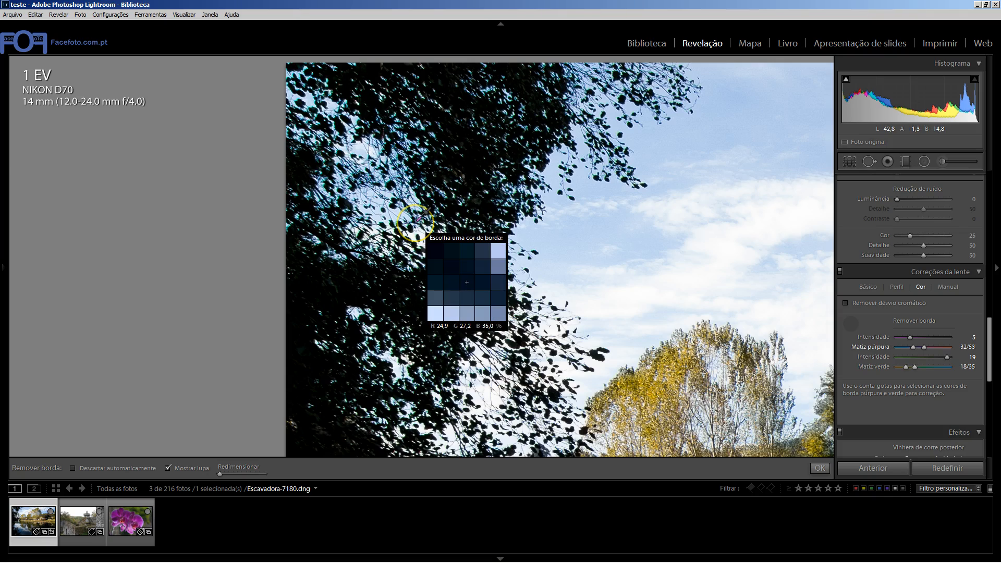
{"action": "key", "text": "ctrl+z"}
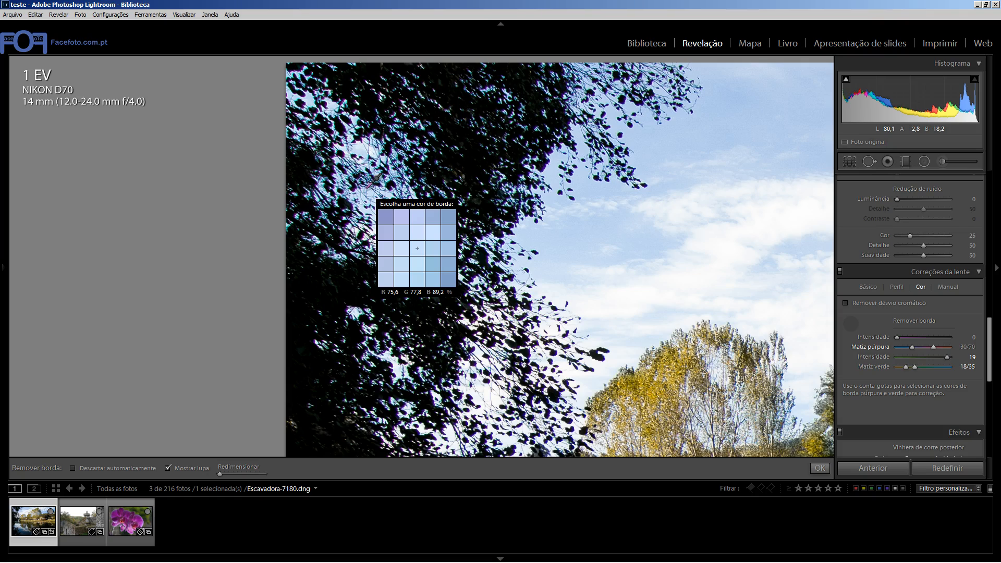
{"action": "key", "text": "ctrl+y"}
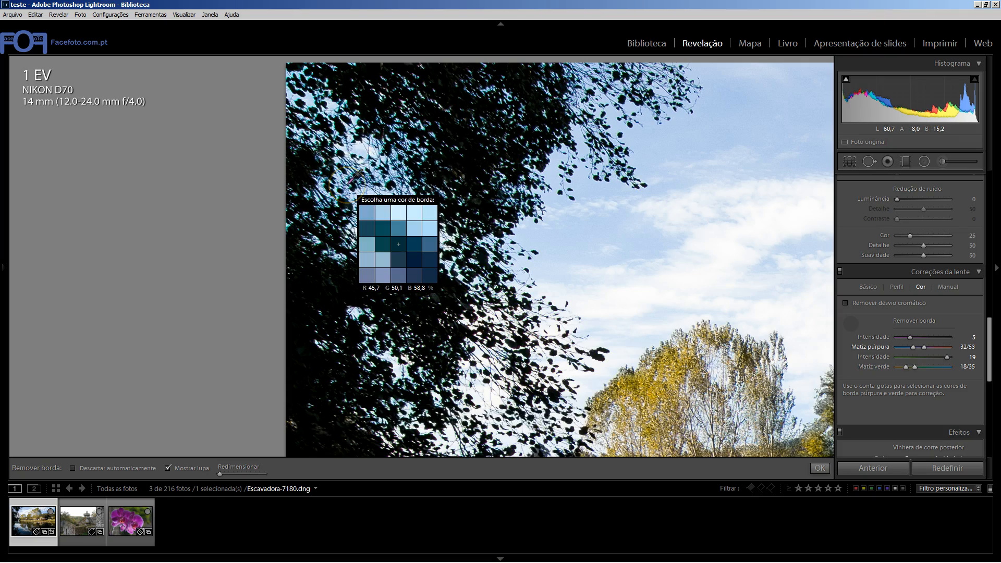
{"action": "left_click", "coordinate": [854, 323]}
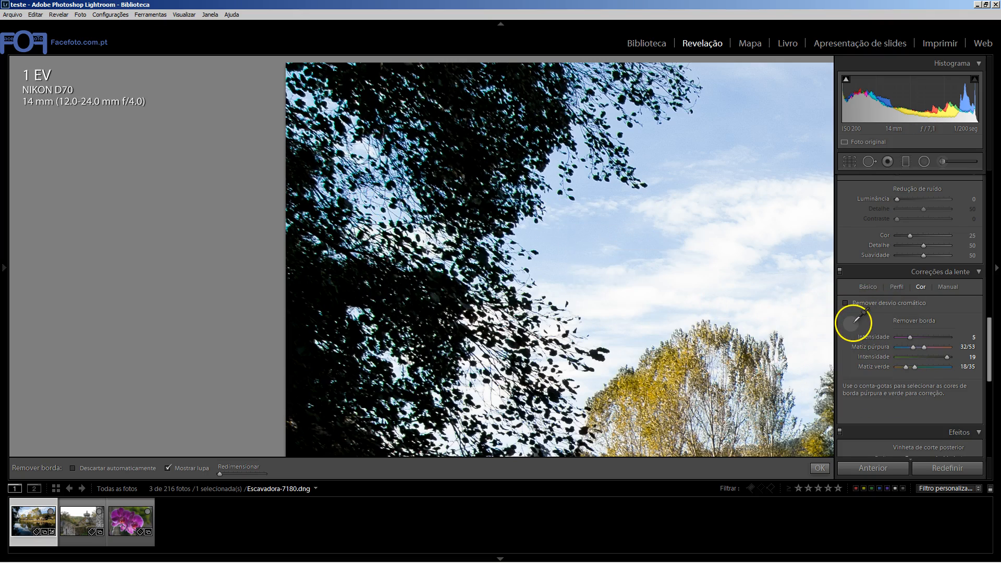
Fit the whole lake photo in view to examine the result and return to the Correções da lente settings
{"action": "scroll", "coordinate": [880, 245], "scroll_direction": "up", "scroll_amount": 3}
{"action": "scroll", "coordinate": [879, 243], "scroll_direction": "up", "scroll_amount": 4}
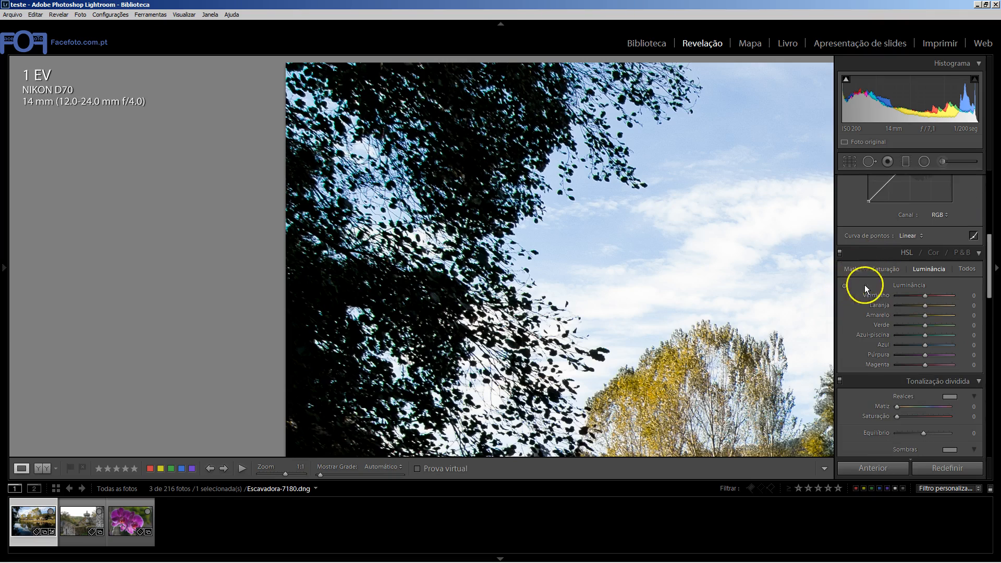
{"action": "scroll", "coordinate": [861, 269], "scroll_direction": "up", "scroll_amount": 5}
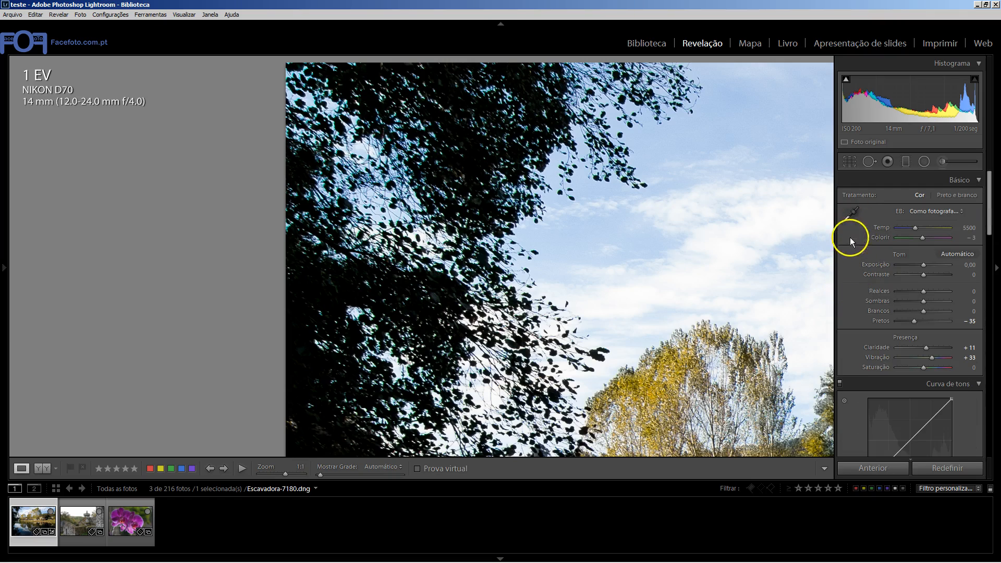
{"action": "scroll", "coordinate": [857, 277], "scroll_direction": "down", "scroll_amount": 15}
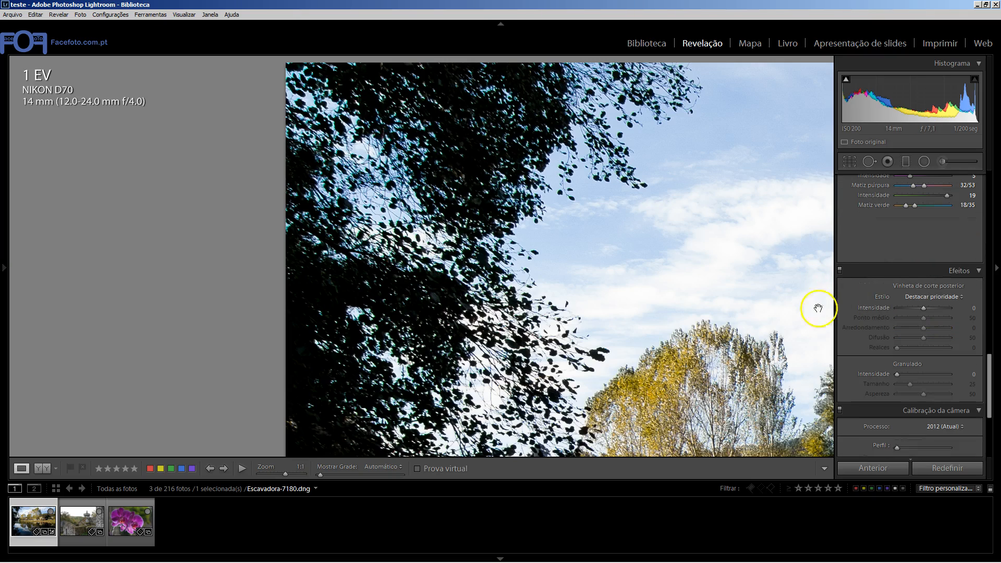
{"action": "left_click", "coordinate": [666, 302]}
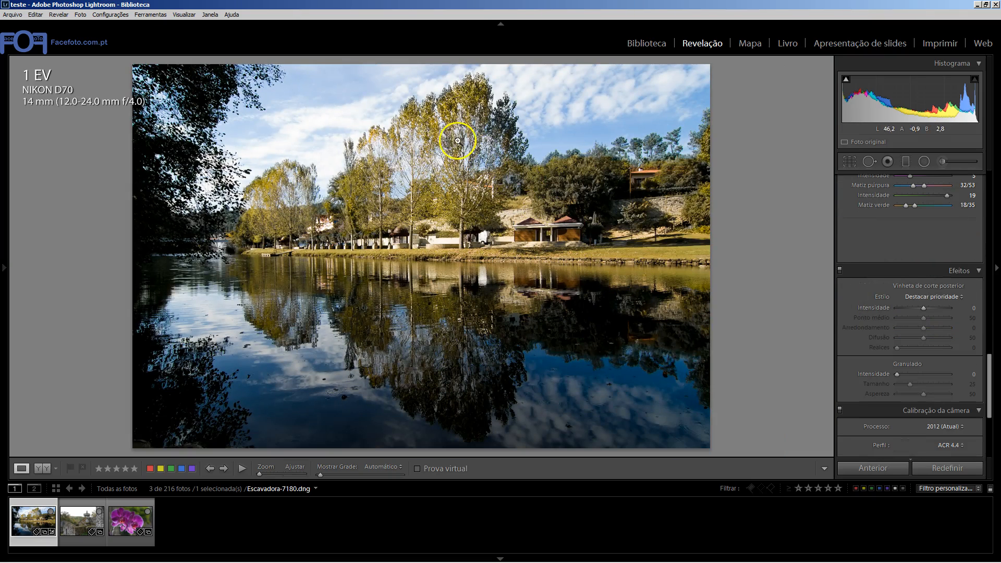
{"action": "scroll", "coordinate": [892, 269], "scroll_direction": "down", "scroll_amount": 3}
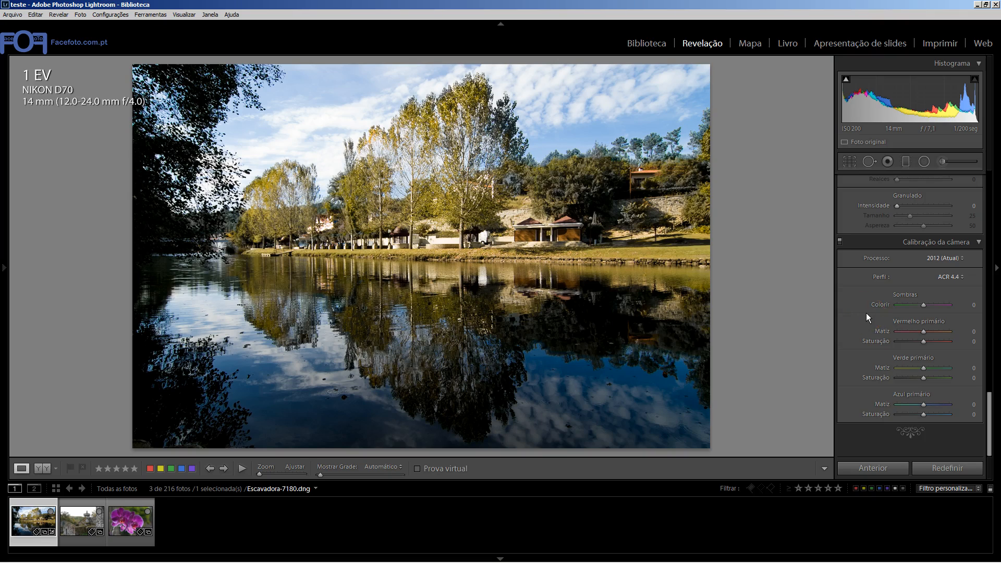
{"action": "left_click_drag", "start_coordinate": [991, 398], "coordinate": [972, 320]}
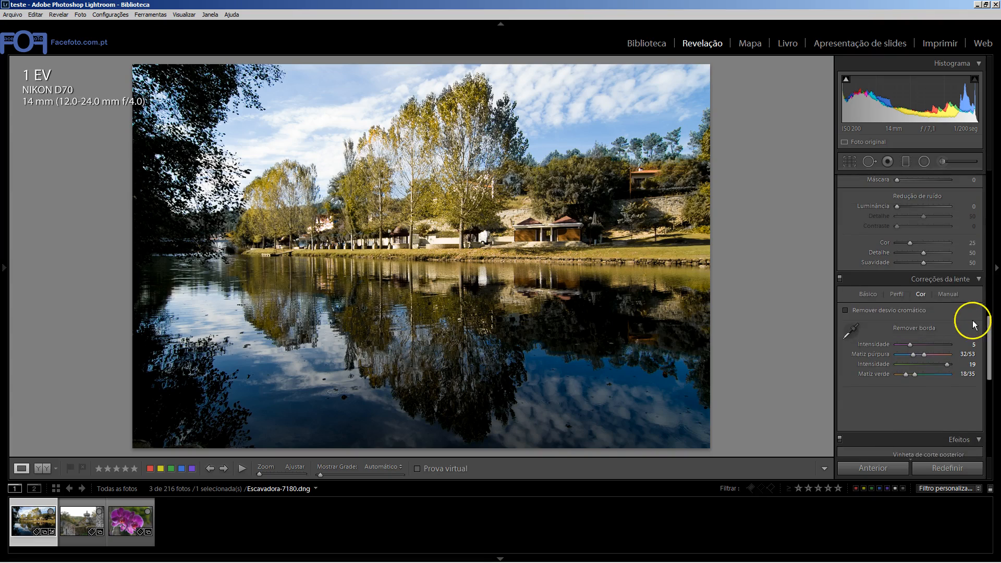
Open the stone ruins photo and inspect the tree branches against the white sky at 1:1 for chromatic aberration
{"action": "left_click", "coordinate": [83, 519]}
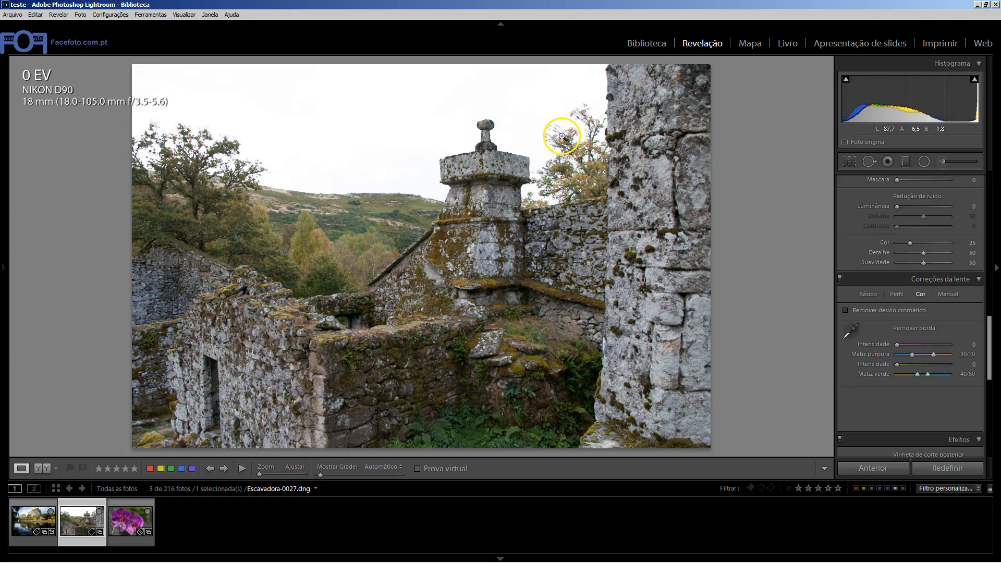
{"action": "left_click", "coordinate": [568, 134]}
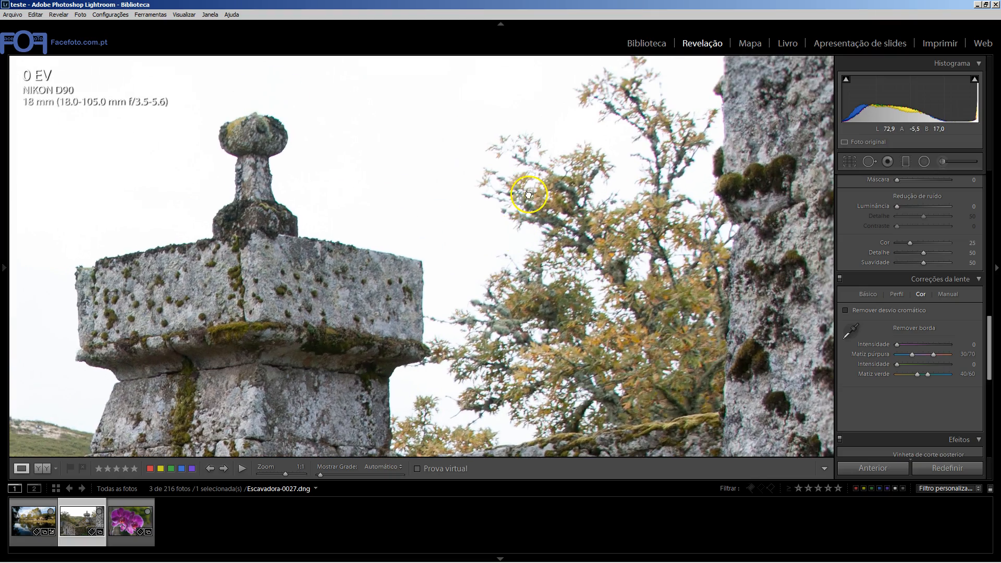
{"action": "left_click", "coordinate": [6, 255]}
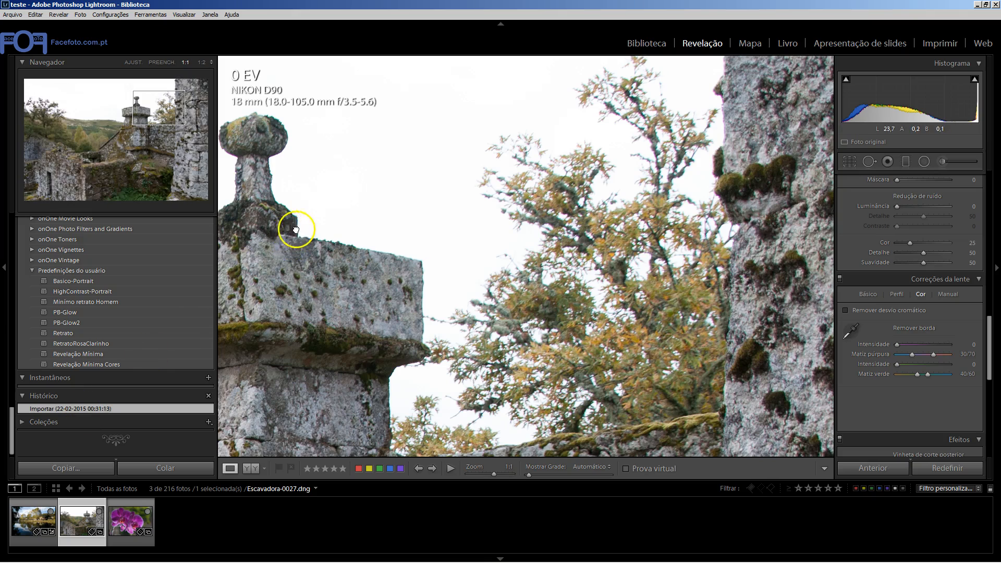
{"action": "left_click_drag", "start_coordinate": [297, 225], "coordinate": [388, 227]}
{"action": "left_click_drag", "start_coordinate": [661, 189], "coordinate": [627, 217]}
{"action": "left_click", "coordinate": [625, 211]}
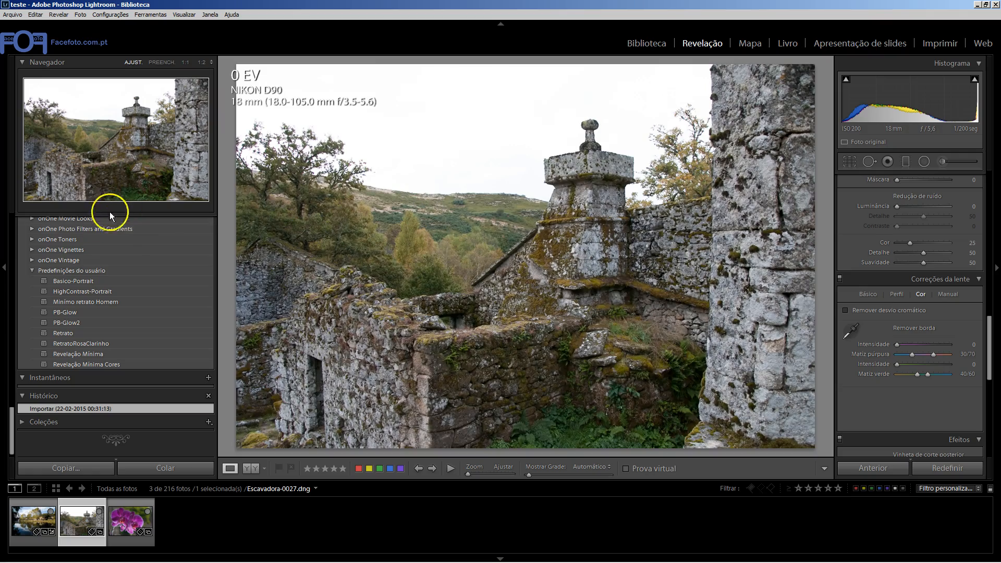
{"action": "left_click", "coordinate": [4, 268]}
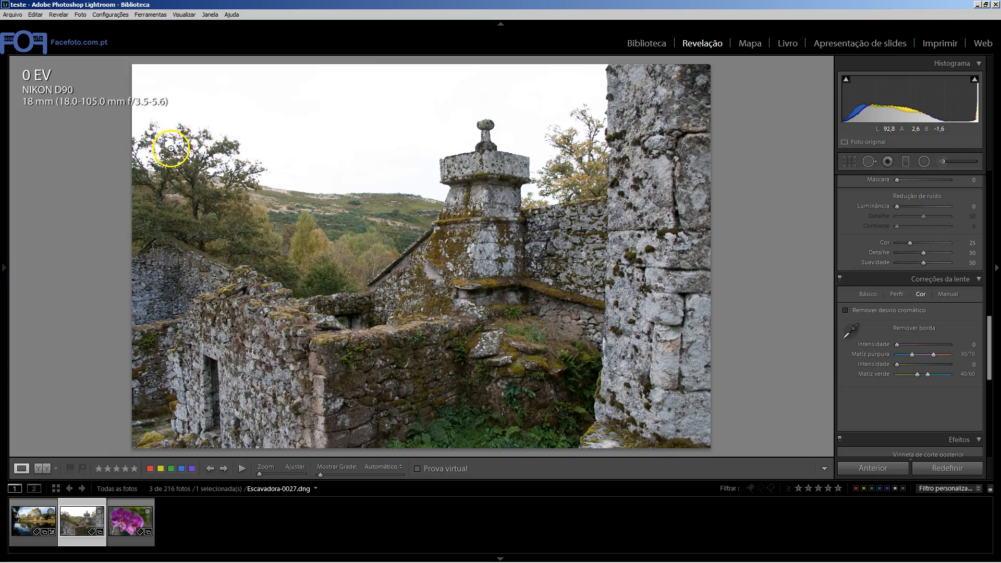
{"action": "left_click", "coordinate": [172, 151]}
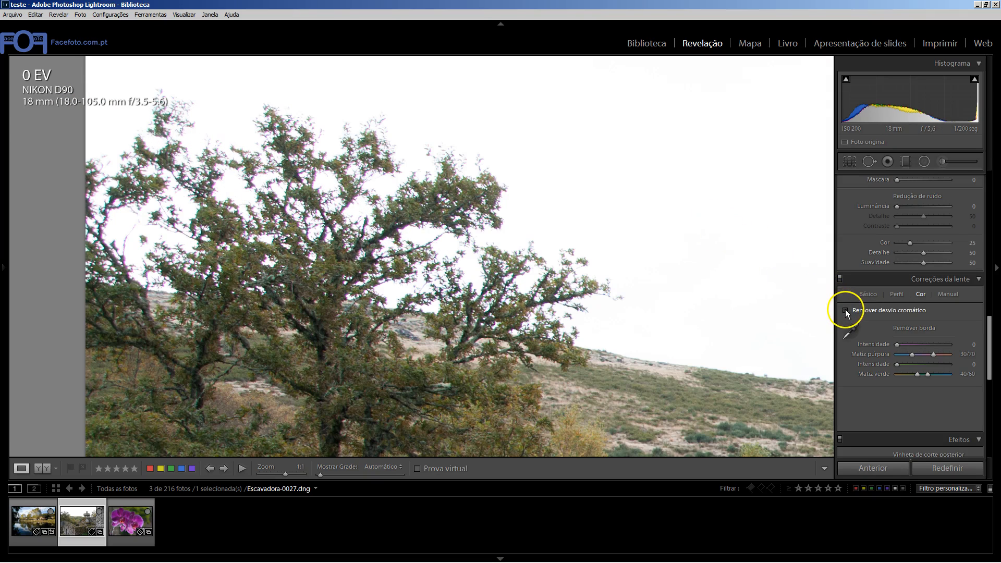
Try Remover desvio cromático from the basic lens corrections on the ruins photo and return to the colour corrections
{"action": "left_click", "coordinate": [869, 295]}
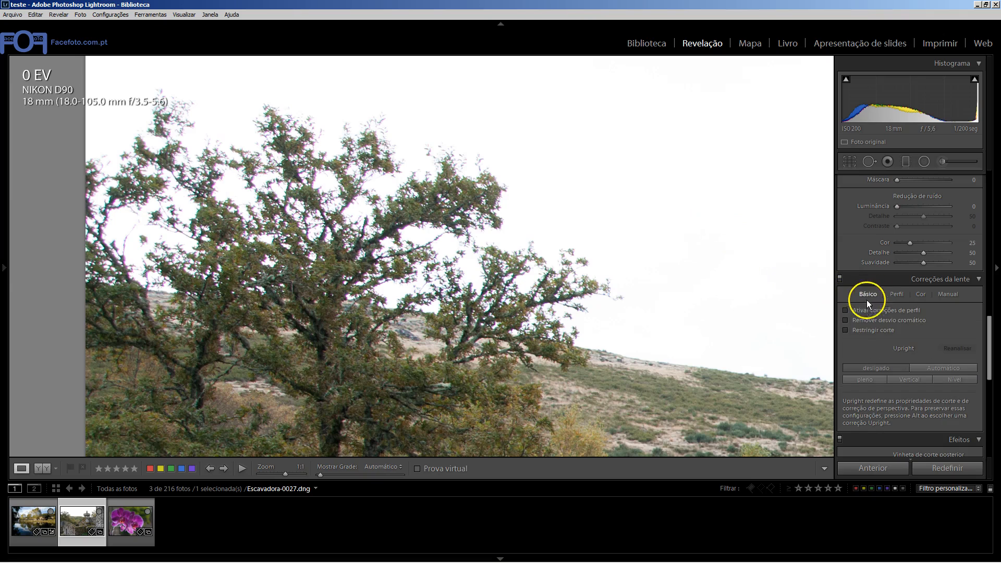
{"action": "left_click", "coordinate": [846, 320]}
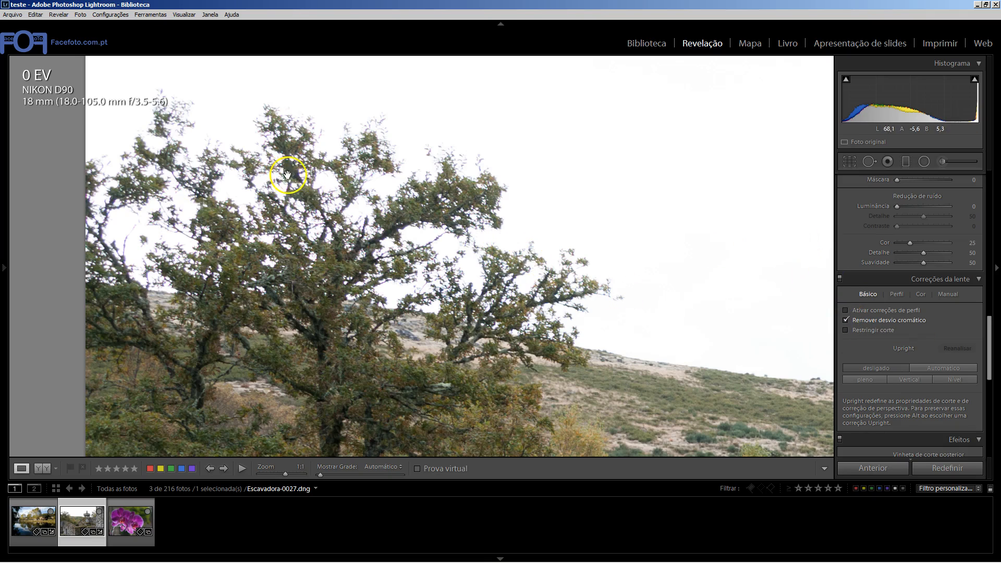
{"action": "left_click", "coordinate": [921, 294]}
{"action": "mouse_move", "coordinate": [897, 348]}
{"action": "left_mouse_down"}
{"action": "mouse_move", "coordinate": [914, 347]}
{"action": "mouse_move", "coordinate": [893, 346]}
{"action": "left_mouse_up"}
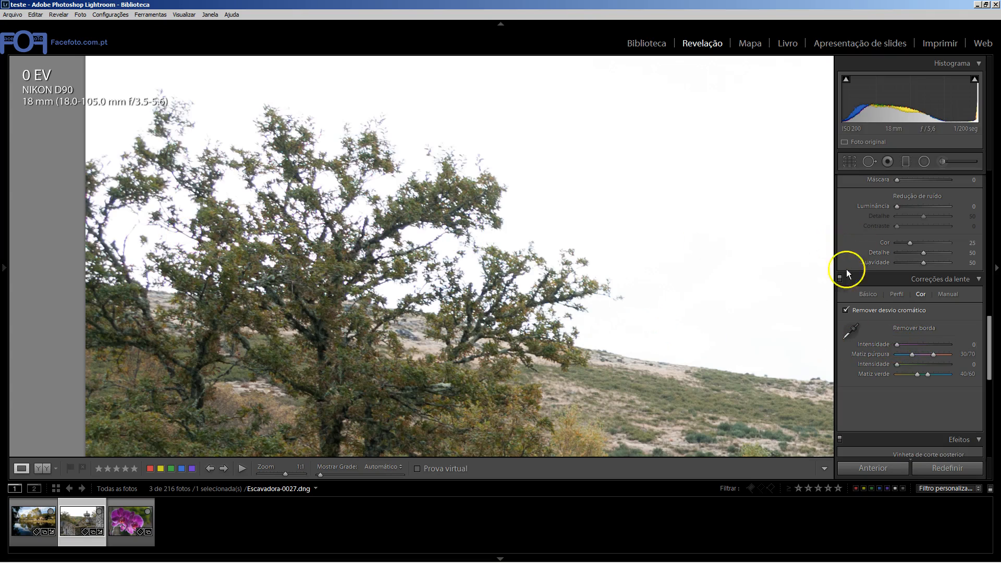
With Remover desvio cromático turned off, set the purple fringe Intensidade to 2 on the ruins photo and fit the photo in view
{"action": "left_click", "coordinate": [851, 331]}
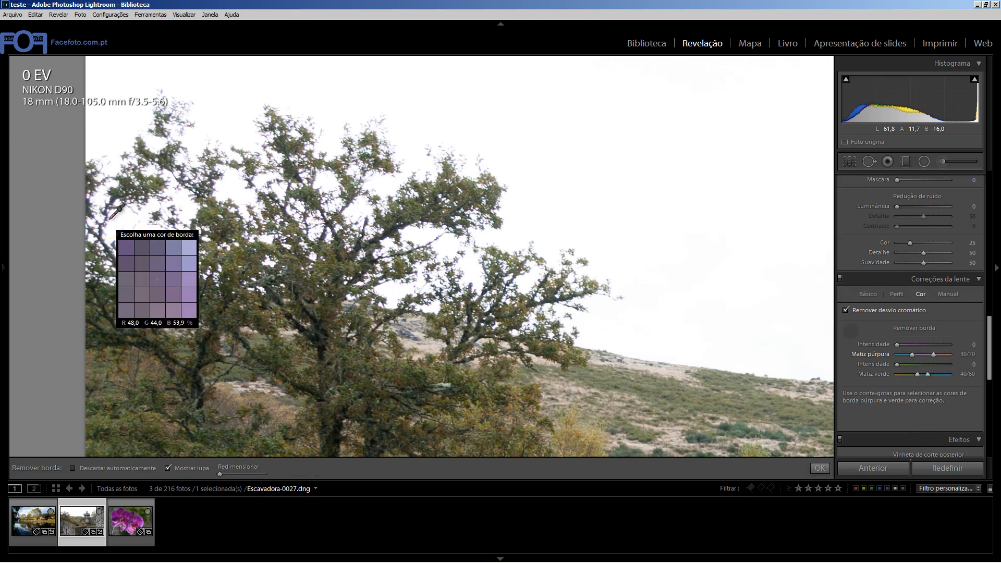
{"action": "left_click", "coordinate": [906, 346]}
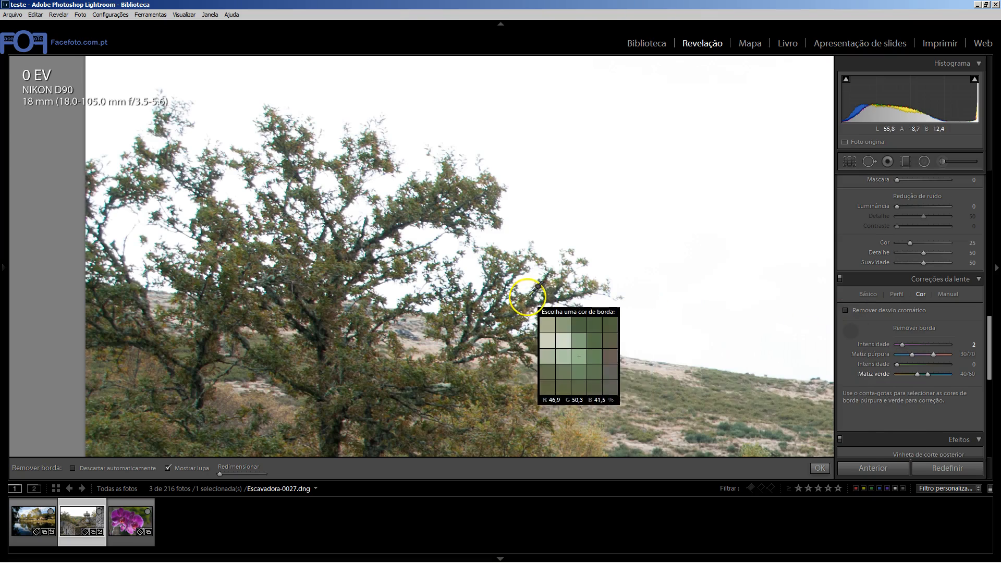
{"action": "left_click", "coordinate": [855, 332]}
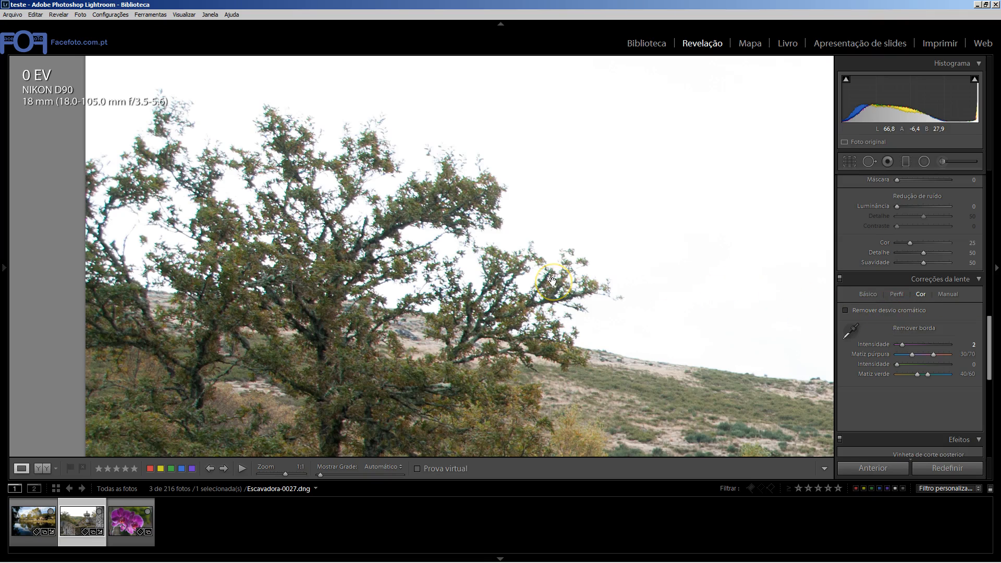
{"action": "left_click", "coordinate": [481, 267]}
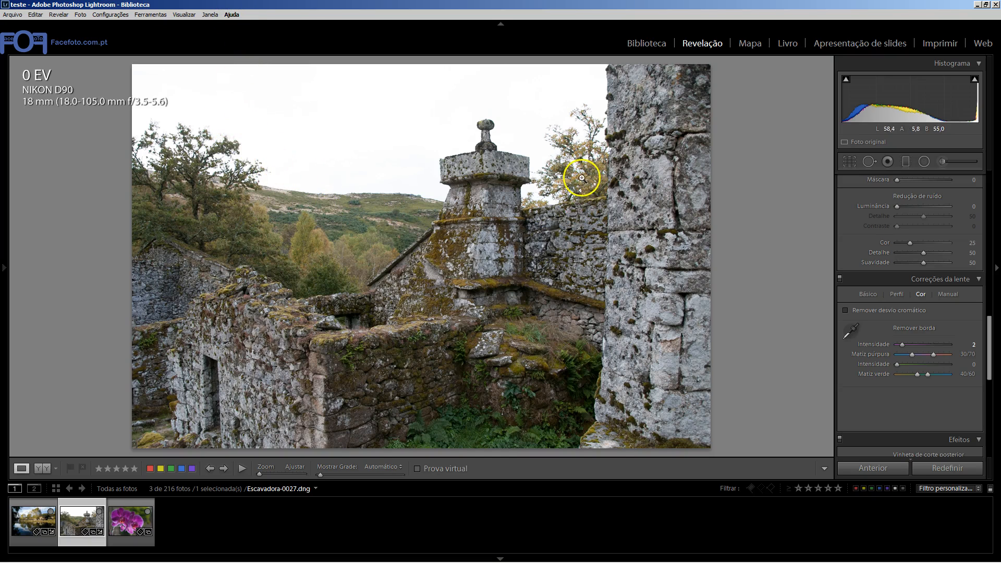
Open the purple orchid photo and inspect the petal edges at 1:1 for colour fringing
{"action": "left_click", "coordinate": [130, 521]}
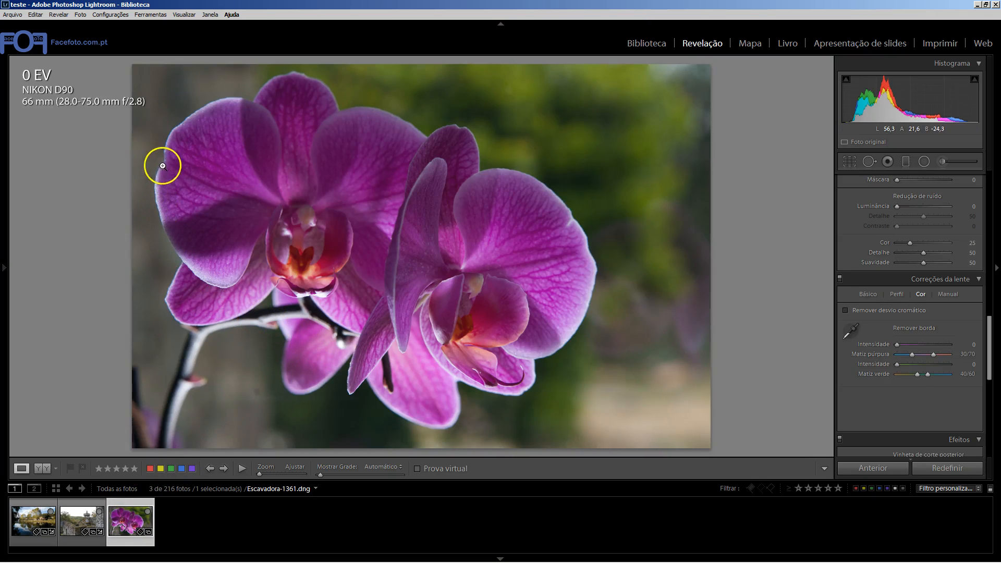
{"action": "left_click", "coordinate": [170, 135]}
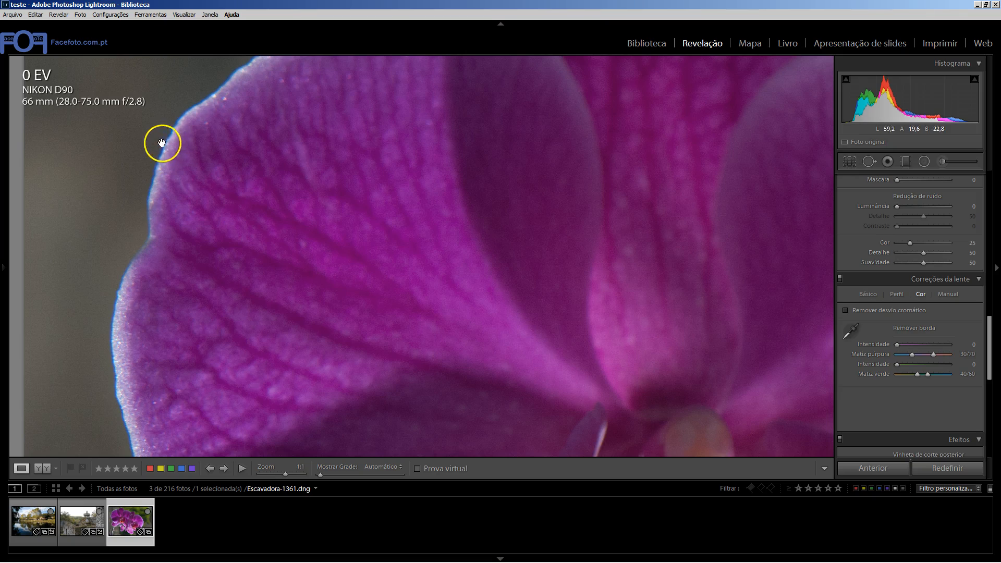
{"action": "left_click", "coordinate": [293, 220]}
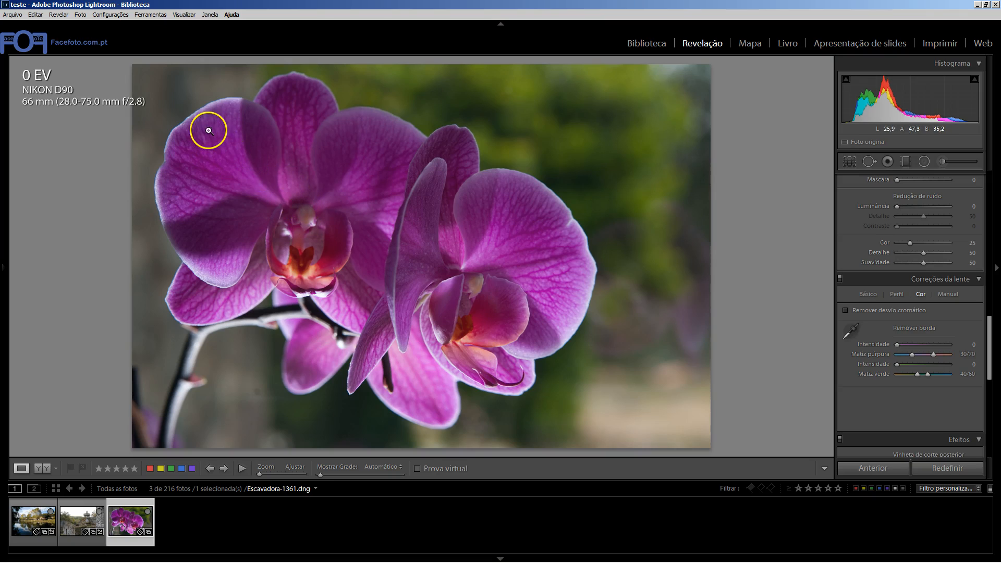
Turn on Remover desvio cromático for the orchid photo, comparing the petal edges at 1:1 with and without it
{"action": "left_click", "coordinate": [176, 130]}
{"action": "left_click_drag", "start_coordinate": [190, 147], "coordinate": [269, 203]}
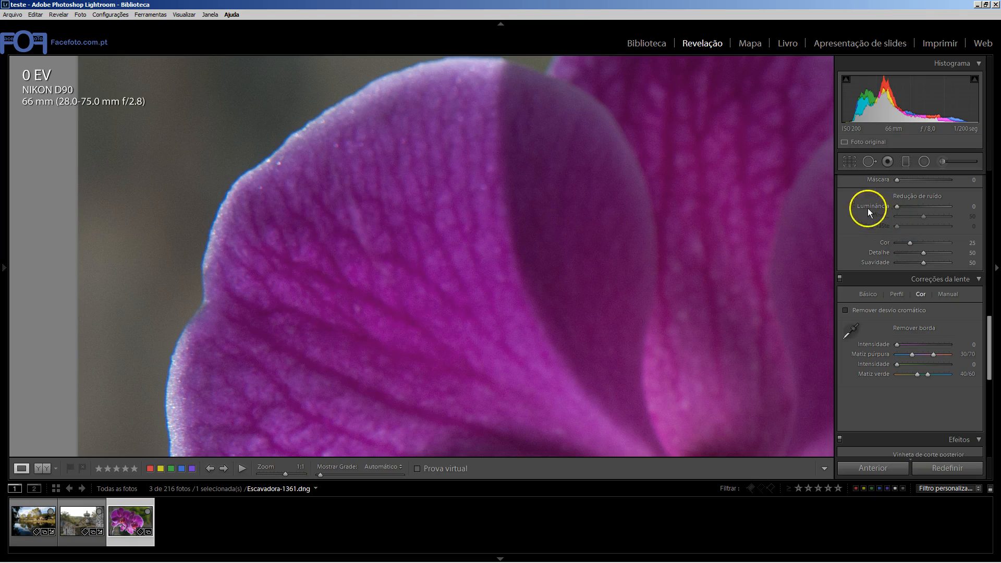
{"action": "left_click", "coordinate": [846, 310]}
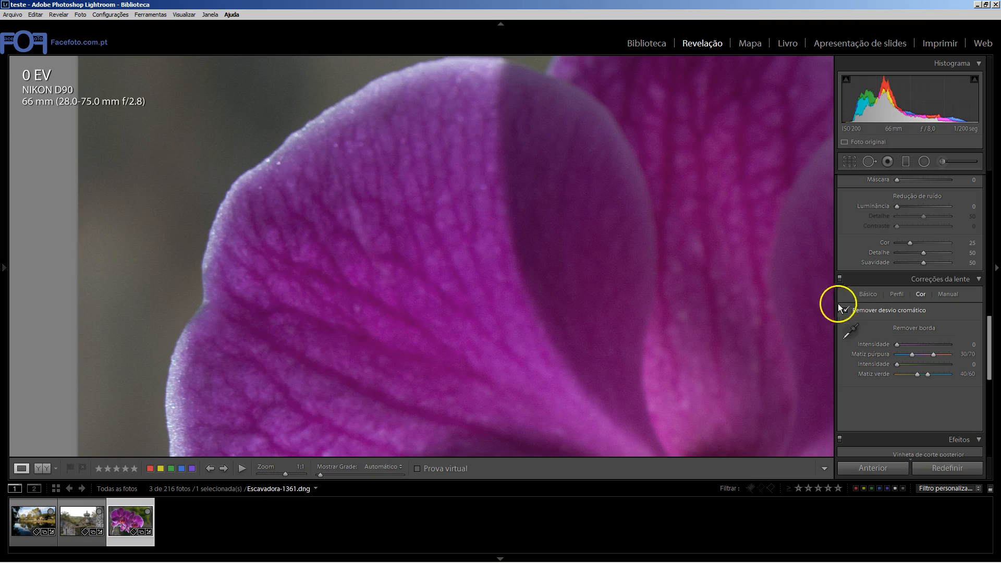
{"action": "left_click", "coordinate": [846, 311]}
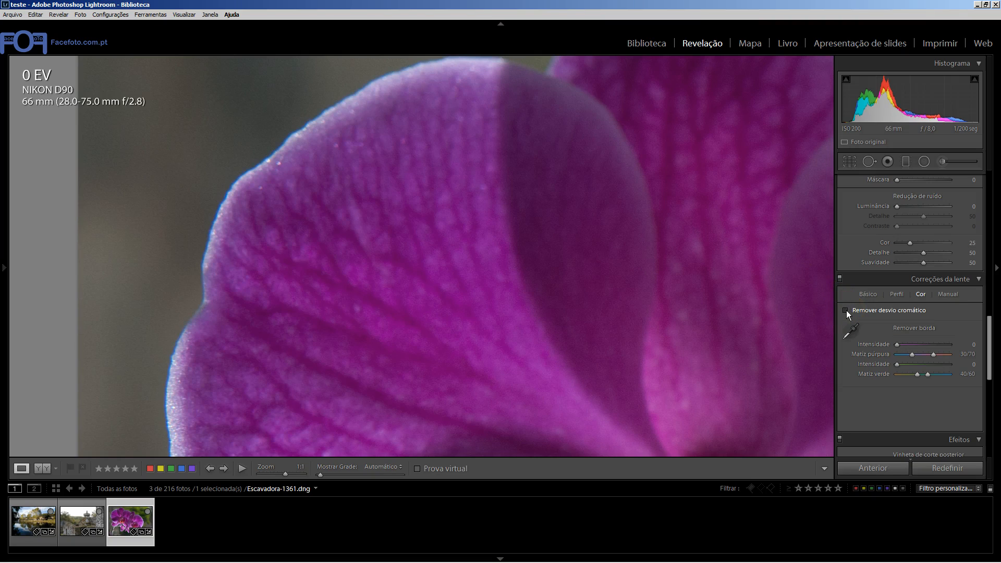
{"action": "left_click", "coordinate": [846, 310]}
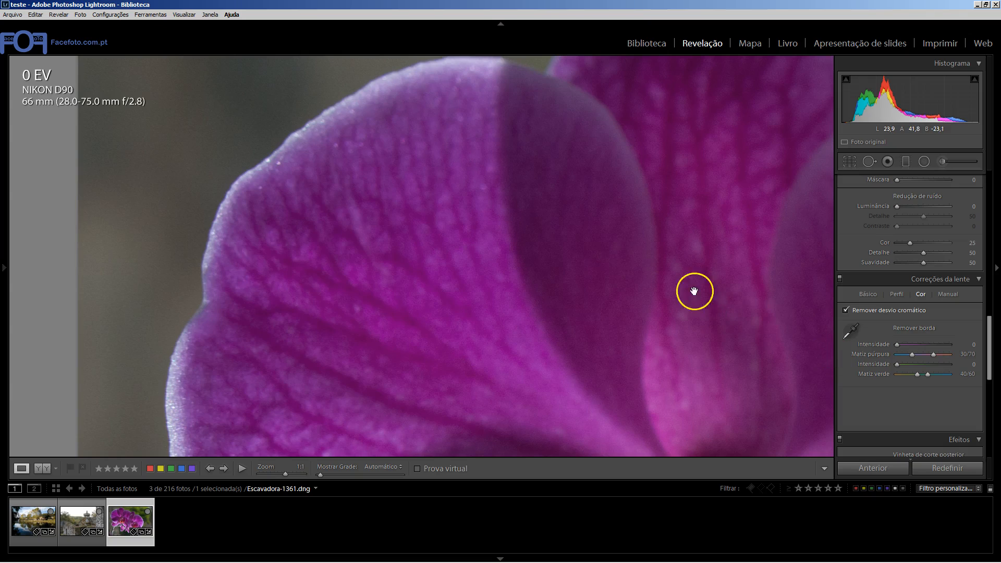
{"action": "left_click", "coordinate": [604, 259]}
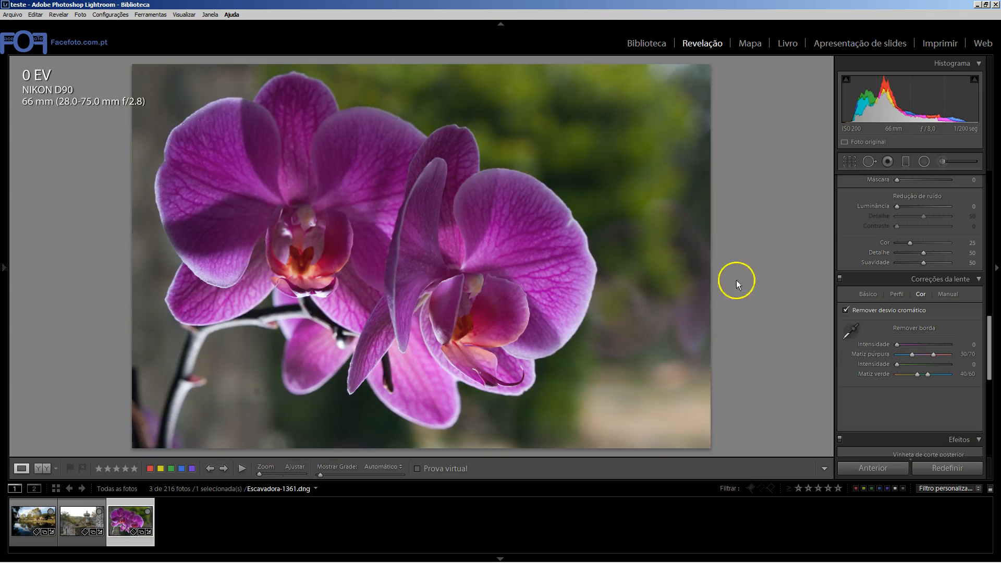
Try a post-crop vignette Intensidade of -50 on the orchid photo, test a lower Ponto médio and reset the Ponto médio
{"action": "left_click_drag", "start_coordinate": [987, 332], "coordinate": [986, 367]}
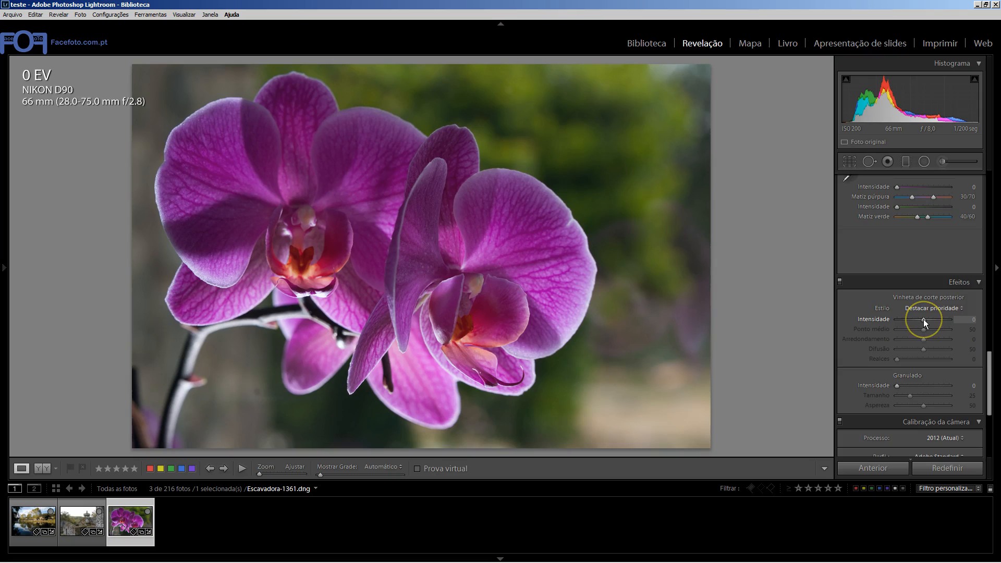
{"action": "left_click_drag", "start_coordinate": [924, 319], "coordinate": [909, 319]}
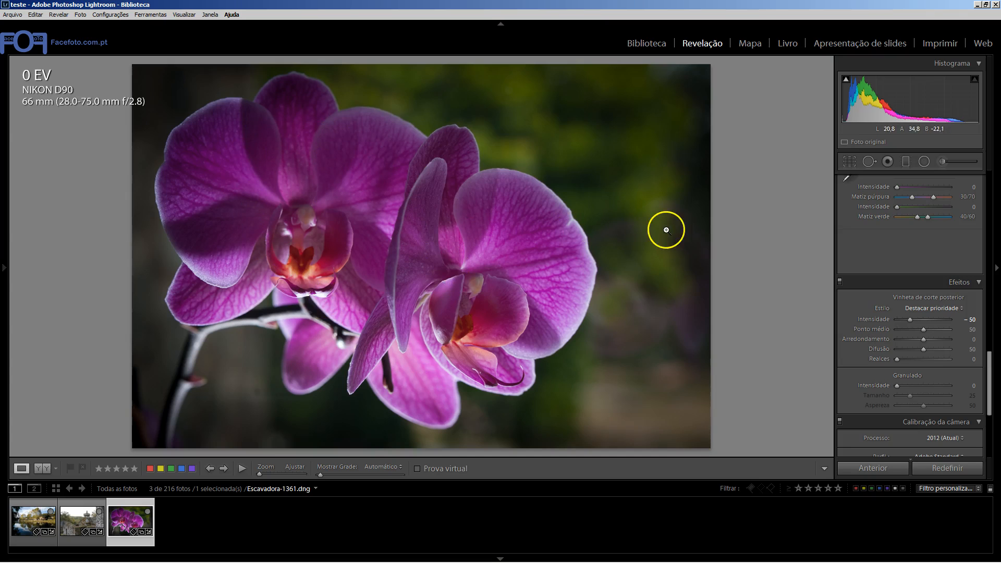
{"action": "mouse_move", "coordinate": [926, 331]}
{"action": "left_mouse_down"}
{"action": "mouse_move", "coordinate": [938, 330]}
{"action": "mouse_move", "coordinate": [916, 330]}
{"action": "left_mouse_up"}
{"action": "double_click", "coordinate": [879, 330]}
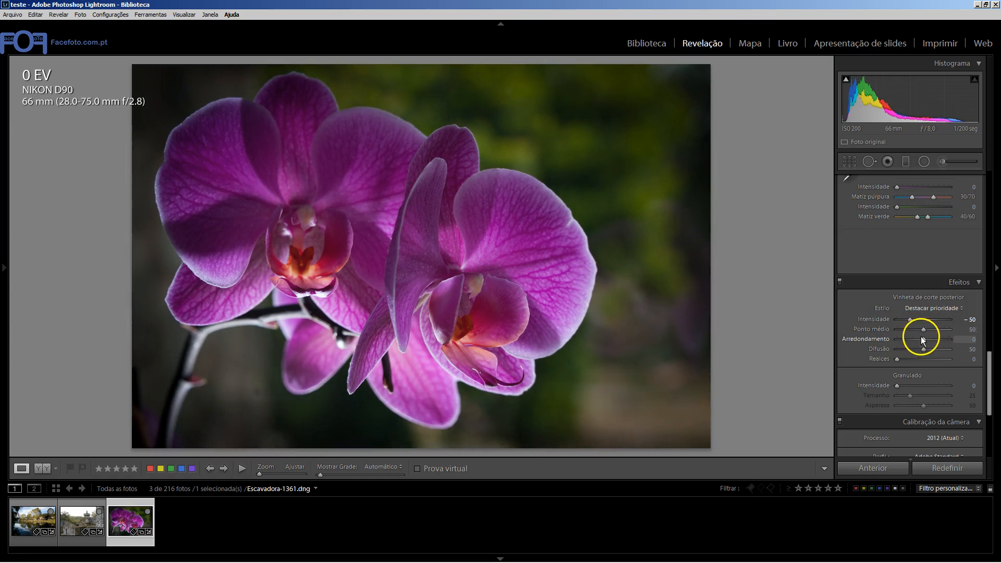
Set the orchid vignette's Intensidade to -100 and Realces to 33, trying Arredondamento and Difusão and resetting both to 0 and 50
{"action": "left_click_drag", "start_coordinate": [911, 320], "coordinate": [900, 340]}
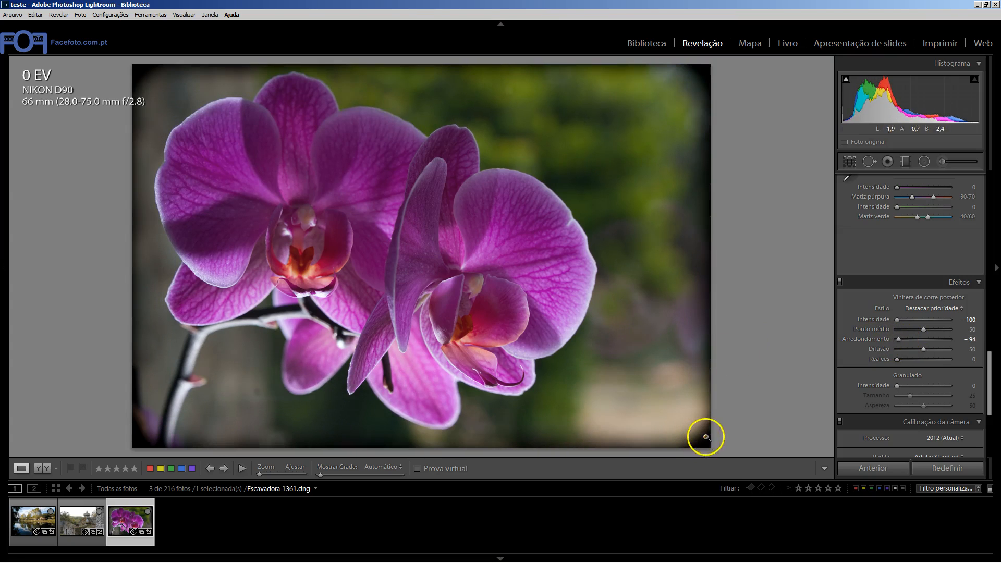
{"action": "left_click_drag", "start_coordinate": [900, 342], "coordinate": [880, 351]}
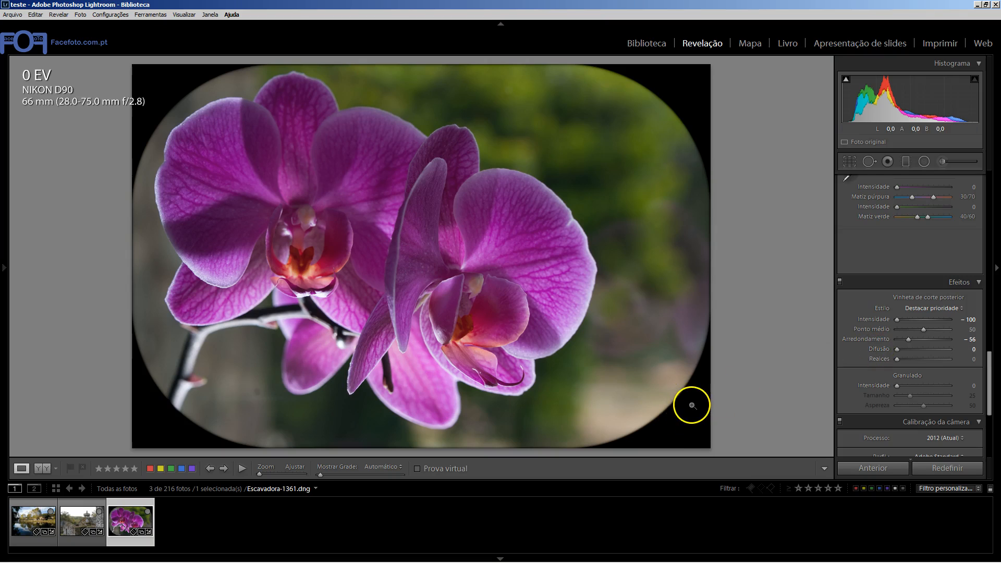
{"action": "mouse_move", "coordinate": [911, 339]}
{"action": "left_mouse_down"}
{"action": "mouse_move", "coordinate": [962, 339]}
{"action": "mouse_move", "coordinate": [894, 339]}
{"action": "mouse_move", "coordinate": [945, 339]}
{"action": "mouse_move", "coordinate": [903, 350]}
{"action": "mouse_move", "coordinate": [925, 351]}
{"action": "mouse_move", "coordinate": [912, 351]}
{"action": "left_mouse_up"}
{"action": "double_click", "coordinate": [875, 340]}
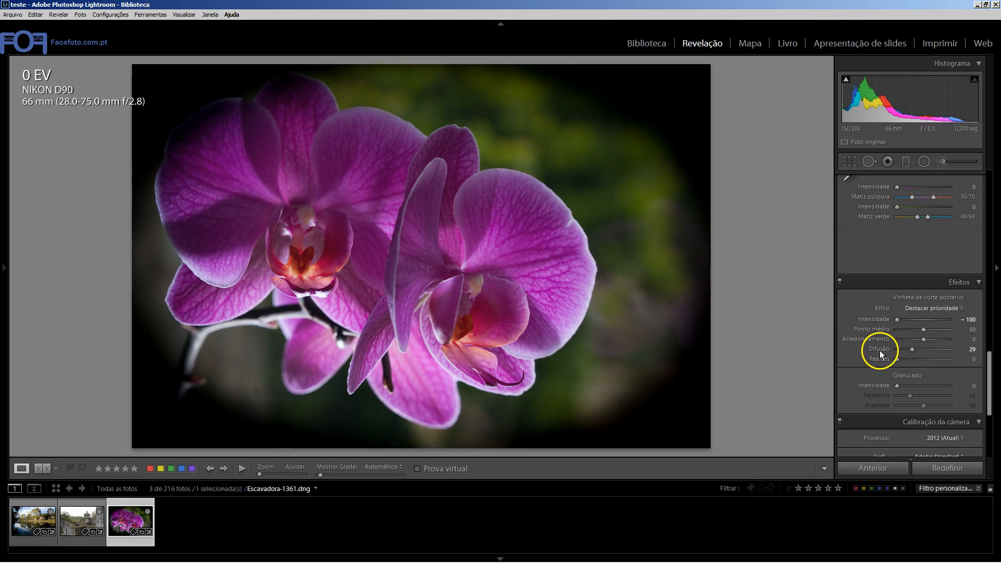
{"action": "double_click", "coordinate": [880, 350]}
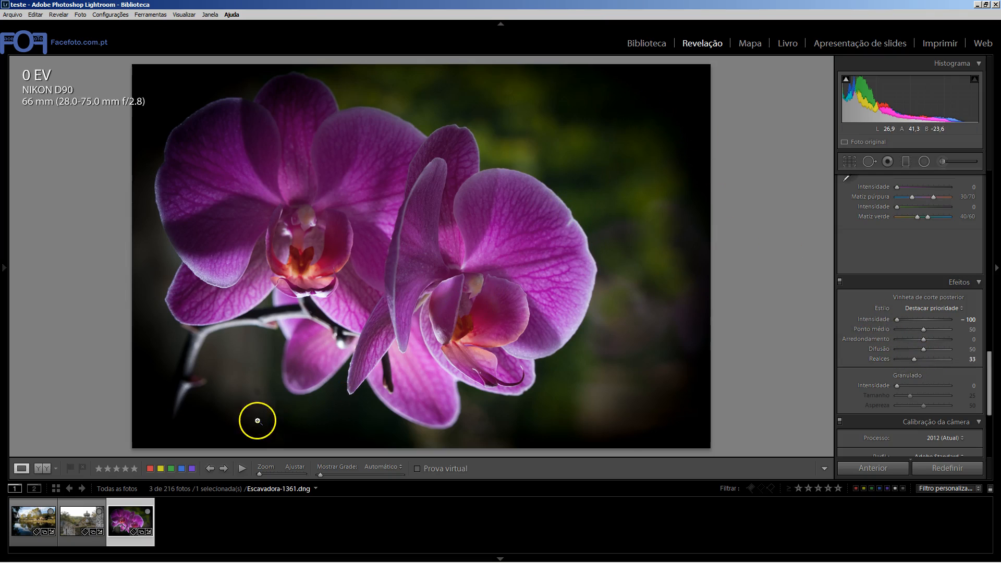
On the stone ruins photo, apply a post-crop vignette with Intensidade -100, Ponto médio 20 and Realces 17
{"action": "left_click", "coordinate": [96, 519]}
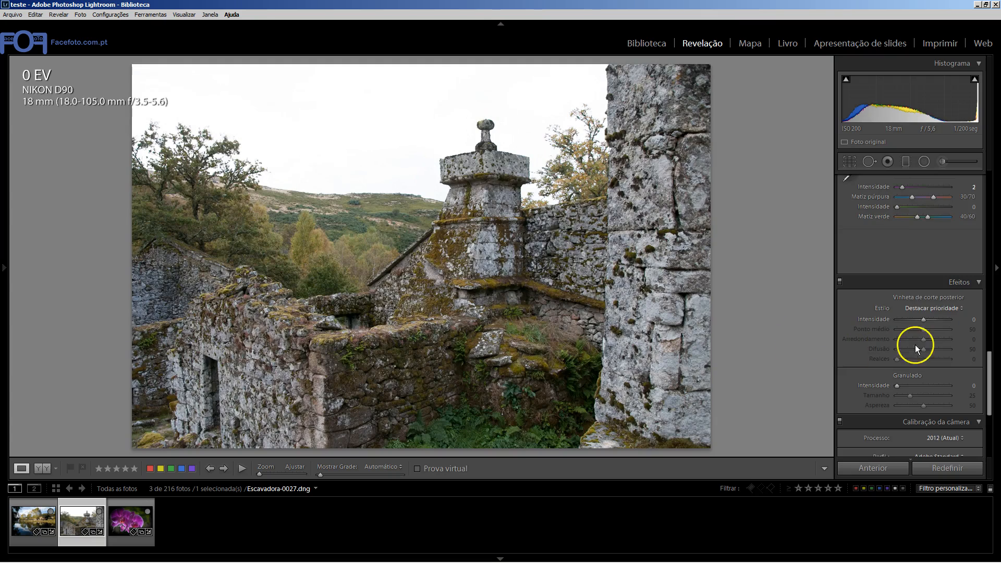
{"action": "left_click_drag", "start_coordinate": [925, 321], "coordinate": [893, 320]}
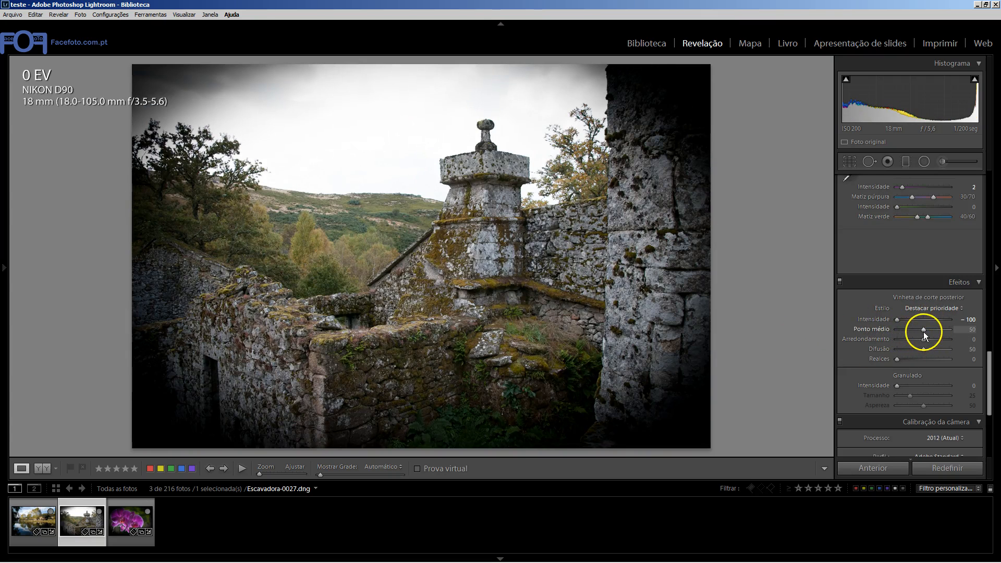
{"action": "left_click_drag", "start_coordinate": [924, 332], "coordinate": [907, 332]}
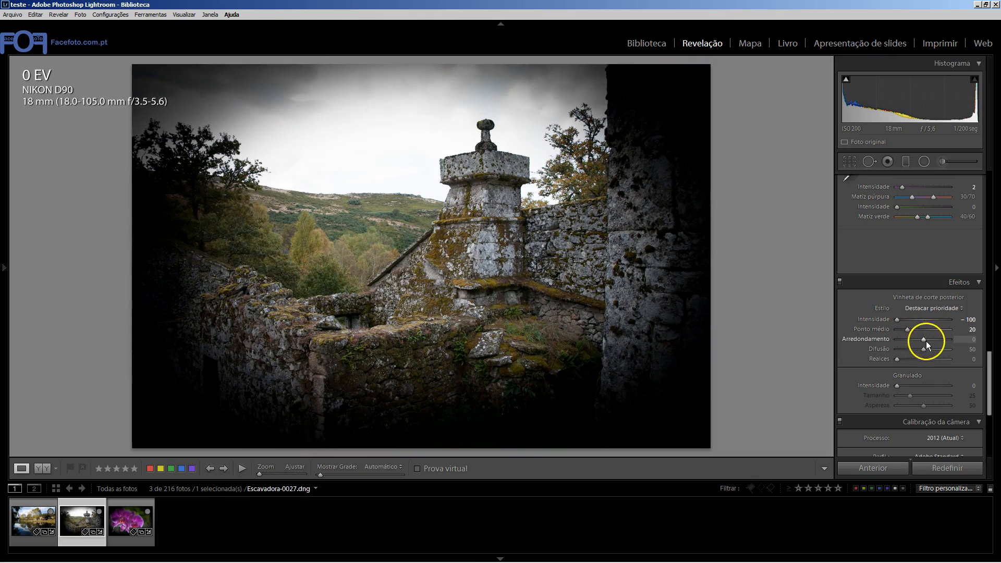
{"action": "mouse_move", "coordinate": [898, 360]}
{"action": "left_mouse_down"}
{"action": "mouse_move", "coordinate": [943, 359]}
{"action": "mouse_move", "coordinate": [896, 358]}
{"action": "mouse_move", "coordinate": [906, 360]}
{"action": "left_mouse_up"}
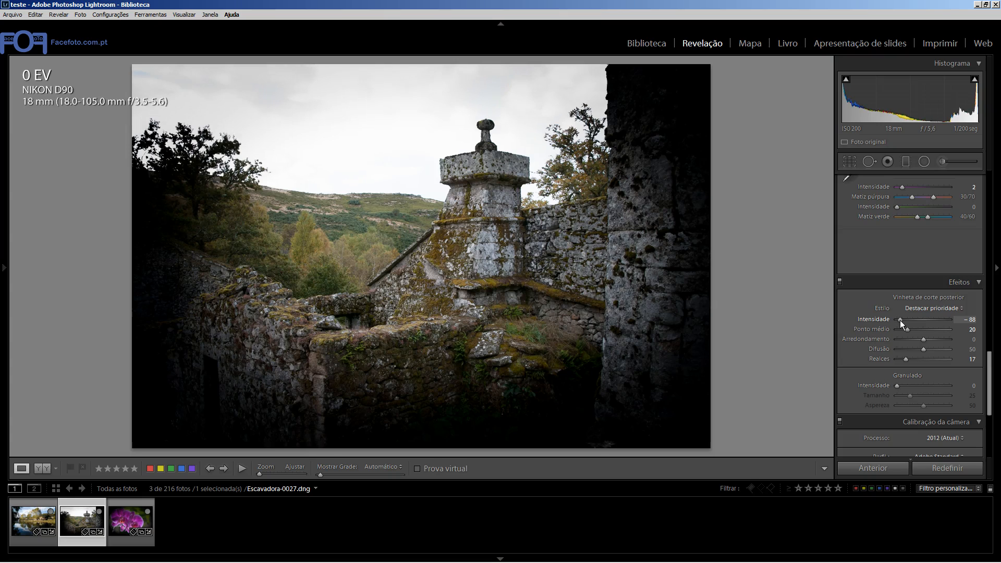
Try a white vignette of Intensidade +47 on the ruins photo, reset it to 0 and set the Granulado Intensidade to 3
{"action": "left_click_drag", "start_coordinate": [900, 321], "coordinate": [922, 322]}
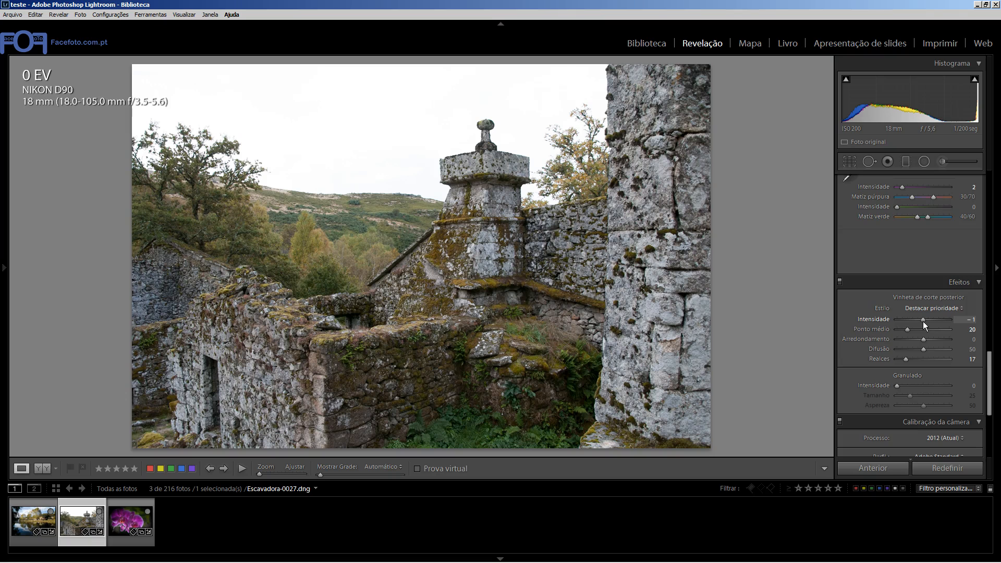
{"action": "mouse_move", "coordinate": [917, 321]}
{"action": "left_mouse_down"}
{"action": "mouse_move", "coordinate": [939, 320]}
{"action": "mouse_move", "coordinate": [907, 320]}
{"action": "mouse_move", "coordinate": [953, 320]}
{"action": "mouse_move", "coordinate": [937, 319]}
{"action": "left_mouse_up"}
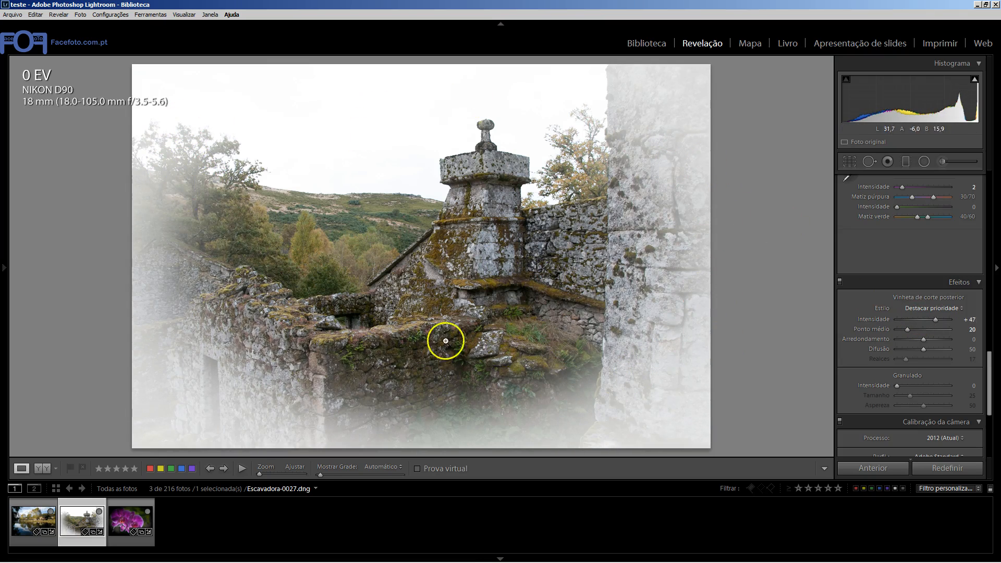
{"action": "double_click", "coordinate": [882, 321]}
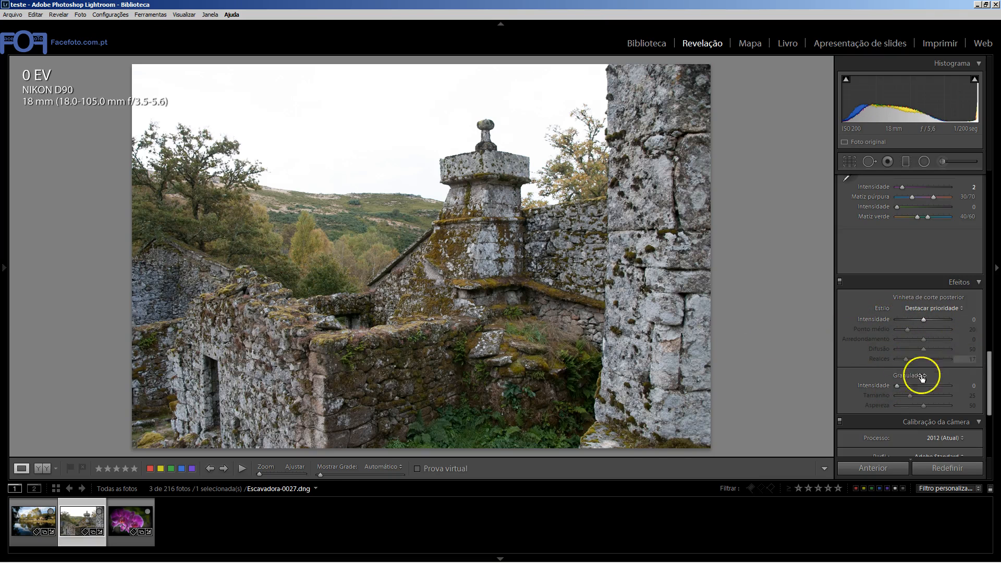
{"action": "mouse_move", "coordinate": [897, 387]}
{"action": "left_mouse_down"}
{"action": "mouse_move", "coordinate": [919, 385]}
{"action": "mouse_move", "coordinate": [908, 385]}
{"action": "left_mouse_up"}
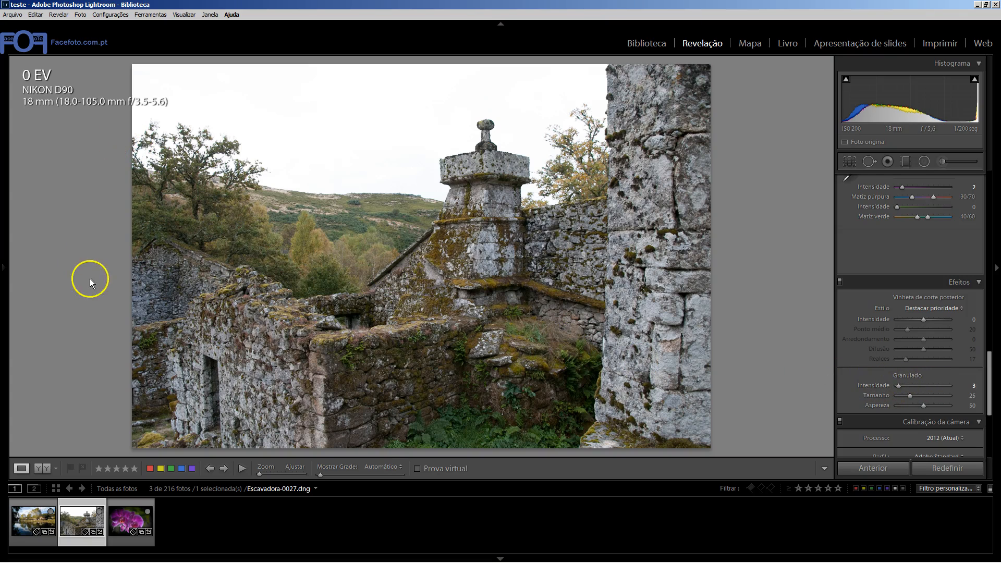
Open the lake photo and change its basic treatment to Preto e branco
{"action": "left_click", "coordinate": [29, 517]}
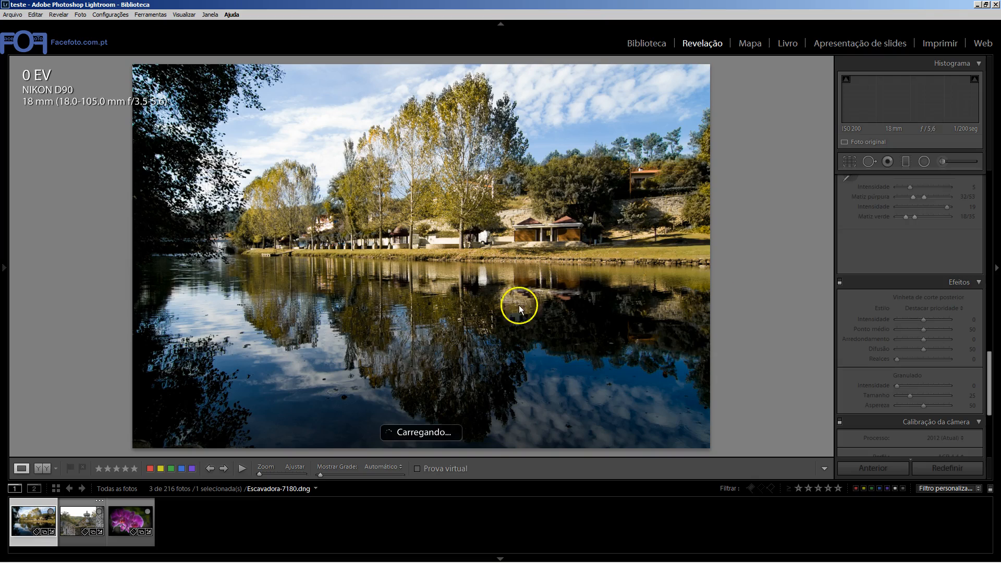
{"action": "left_click", "coordinate": [992, 355]}
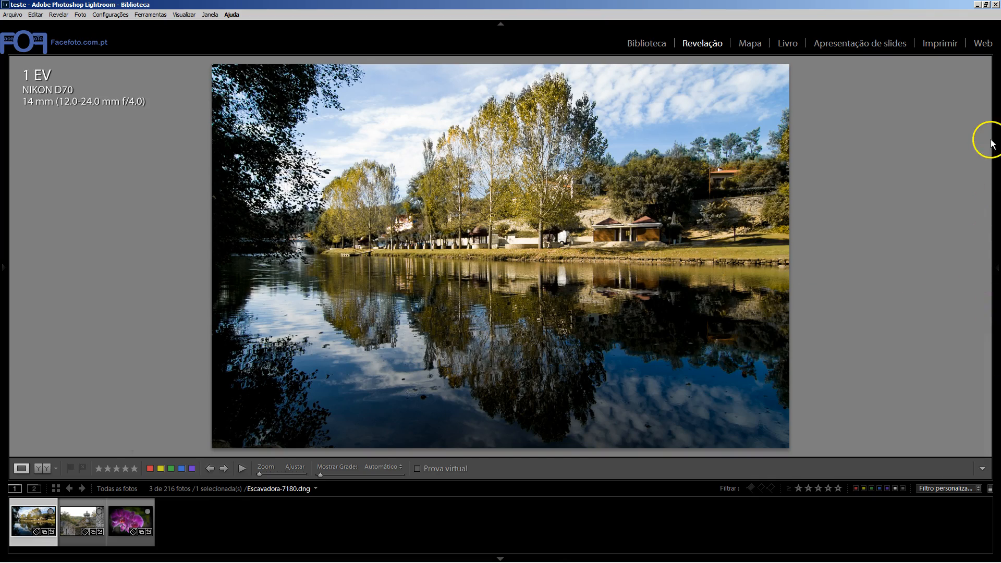
{"action": "left_click", "coordinate": [997, 267]}
{"action": "left_click_drag", "start_coordinate": [991, 354], "coordinate": [990, 148]}
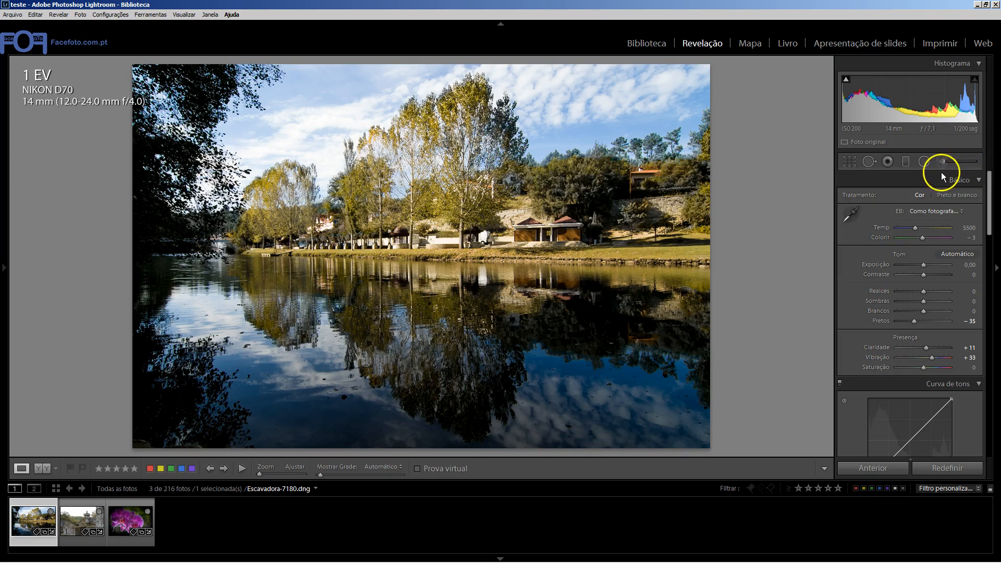
{"action": "left_click", "coordinate": [960, 195]}
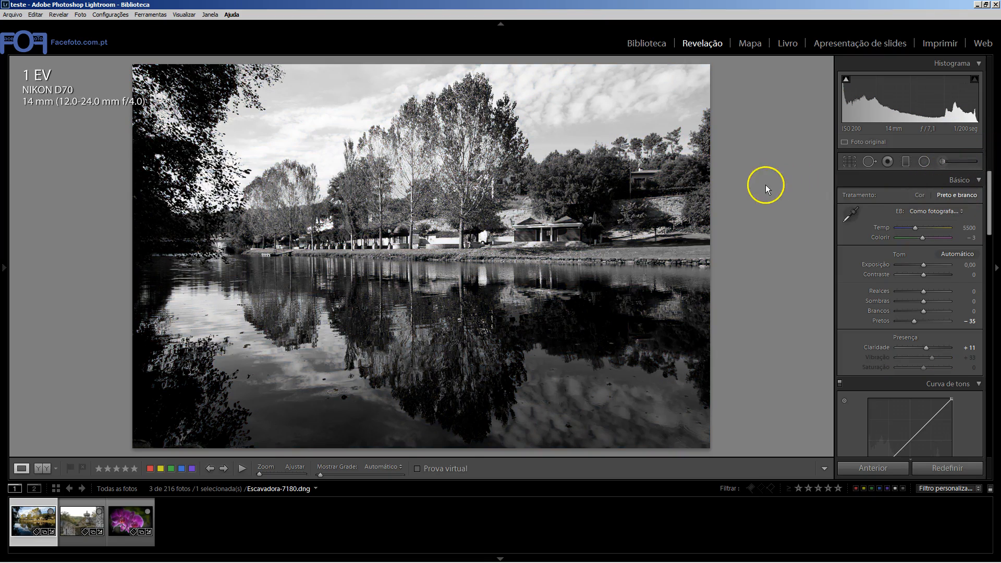
Try a negative post-crop vignette Intensidade on the black-and-white lake photo and reset it
{"action": "left_click_drag", "start_coordinate": [988, 223], "coordinate": [986, 378]}
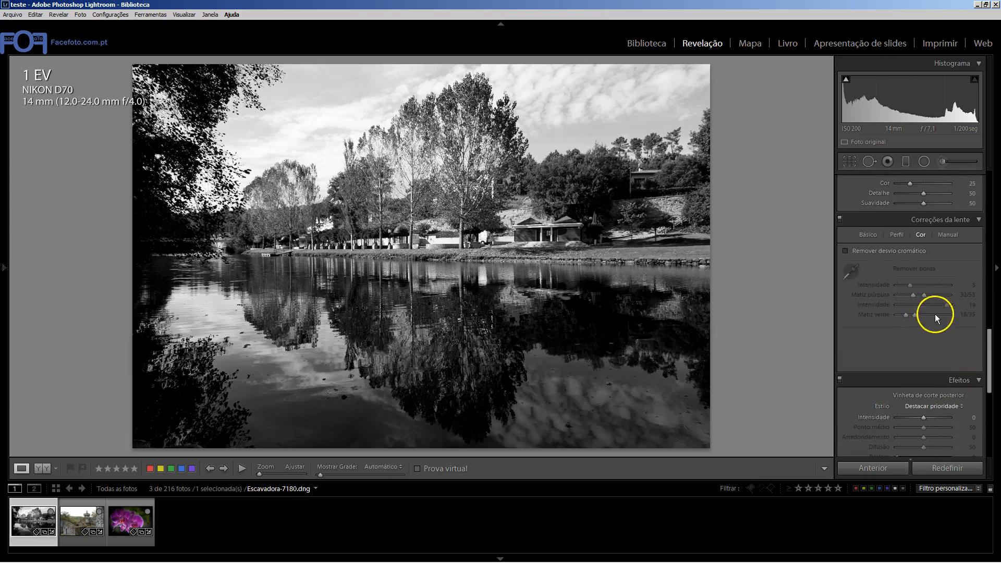
{"action": "left_click_drag", "start_coordinate": [994, 342], "coordinate": [986, 351]}
{"action": "scroll", "coordinate": [941, 293], "scroll_direction": "down", "scroll_amount": 2}
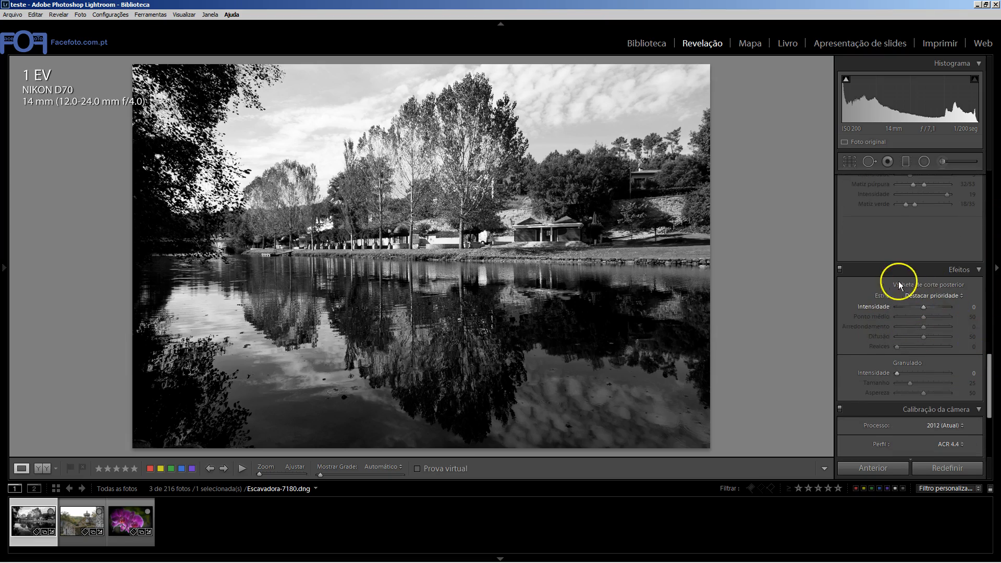
{"action": "left_click", "coordinate": [898, 308]}
{"action": "left_click_drag", "start_coordinate": [925, 308], "coordinate": [914, 308]}
{"action": "double_click", "coordinate": [884, 307]}
Set the Granulado Intensidade to 60 on the lake photo, checking the grain in the sky and trees at 1:1
{"action": "left_click_drag", "start_coordinate": [897, 374], "coordinate": [916, 373]}
{"action": "left_click", "coordinate": [655, 219]}
{"action": "left_click_drag", "start_coordinate": [346, 111], "coordinate": [741, 294]}
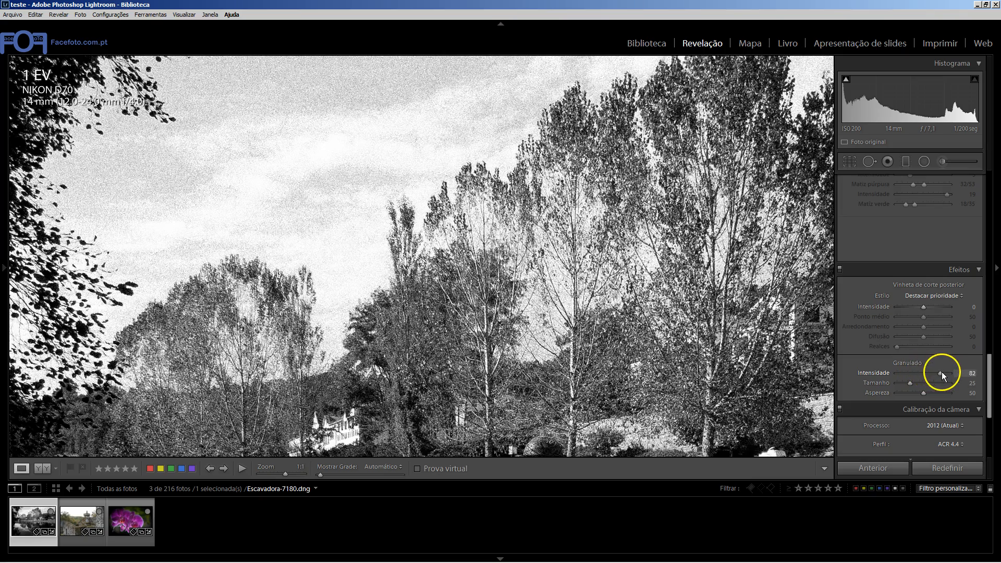
{"action": "left_click_drag", "start_coordinate": [923, 373], "coordinate": [915, 374]}
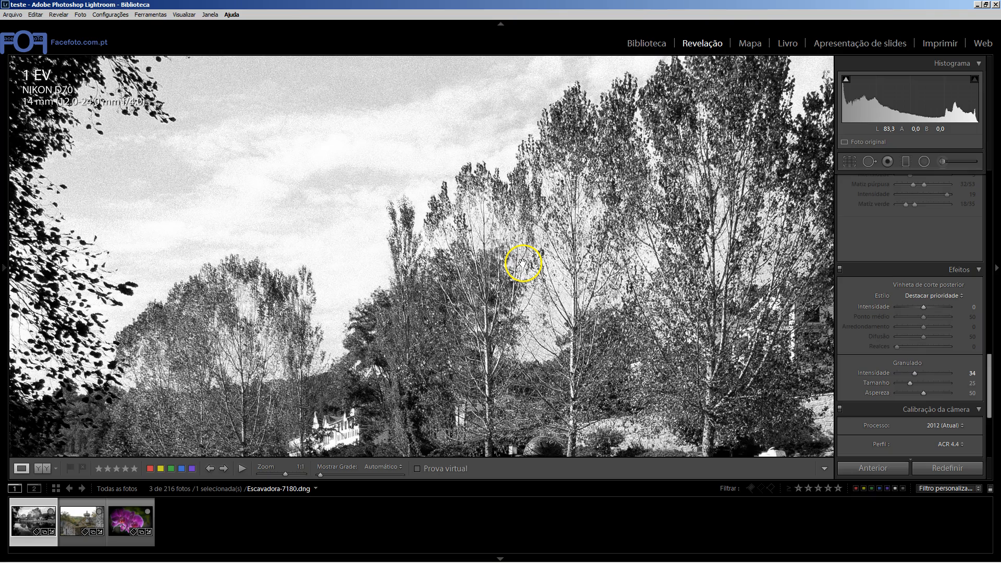
{"action": "left_click", "coordinate": [523, 263]}
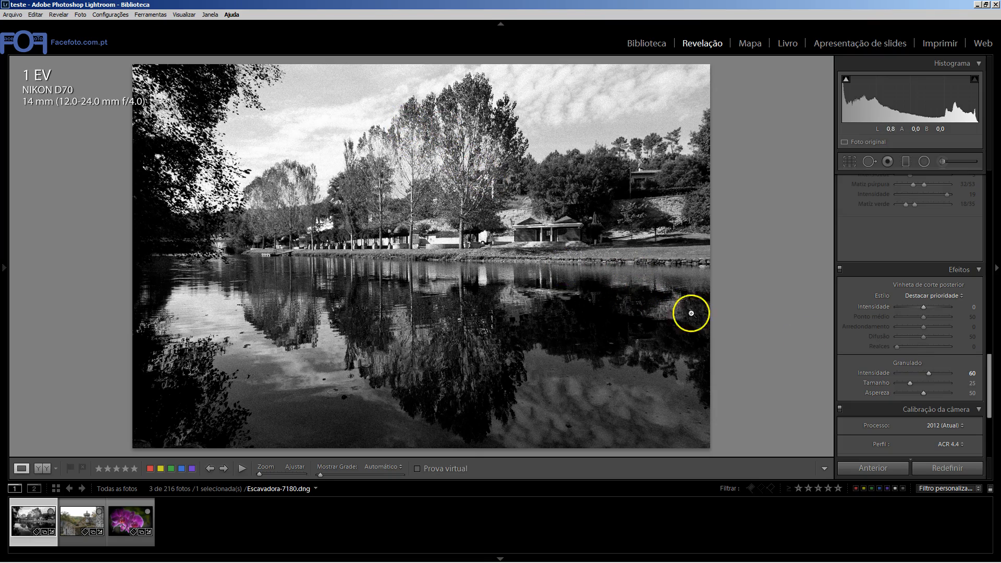
Set the grain Tamanho to 8 on the lake photo after comparing a size of 48 at 1:1
{"action": "left_click_drag", "start_coordinate": [911, 384], "coordinate": [922, 384]}
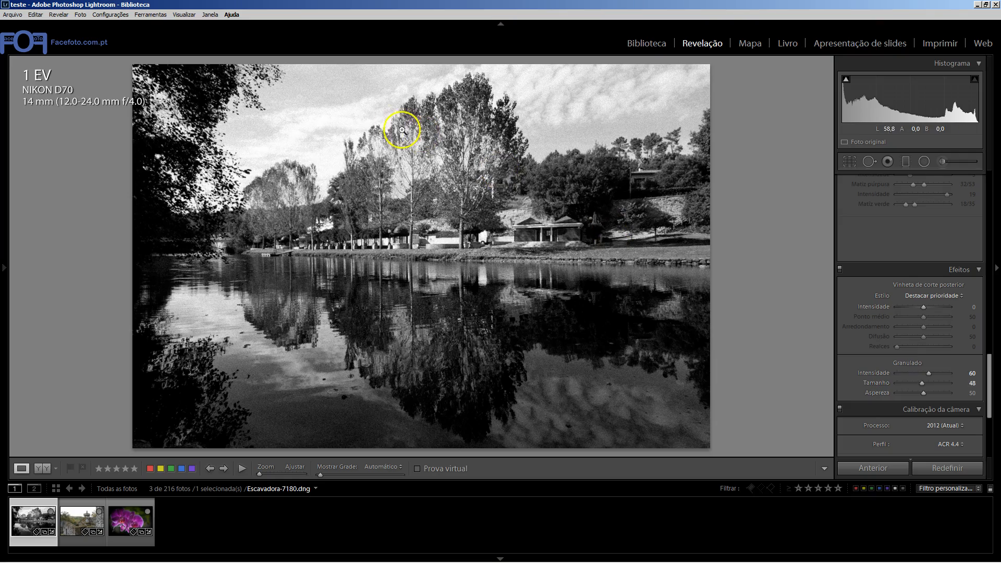
{"action": "left_click", "coordinate": [351, 98]}
{"action": "left_click_drag", "start_coordinate": [362, 126], "coordinate": [380, 160]}
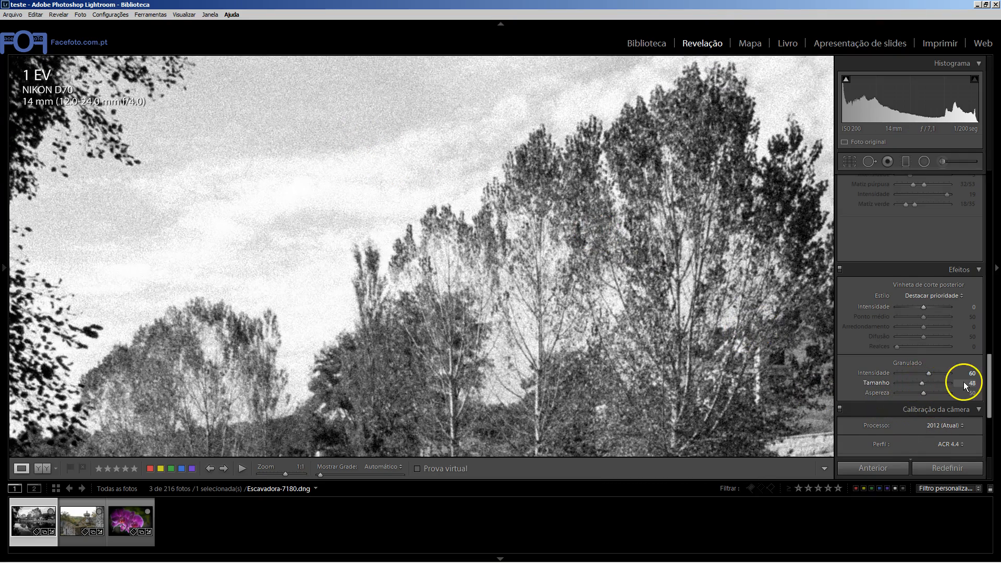
{"action": "left_click_drag", "start_coordinate": [966, 383], "coordinate": [992, 384]}
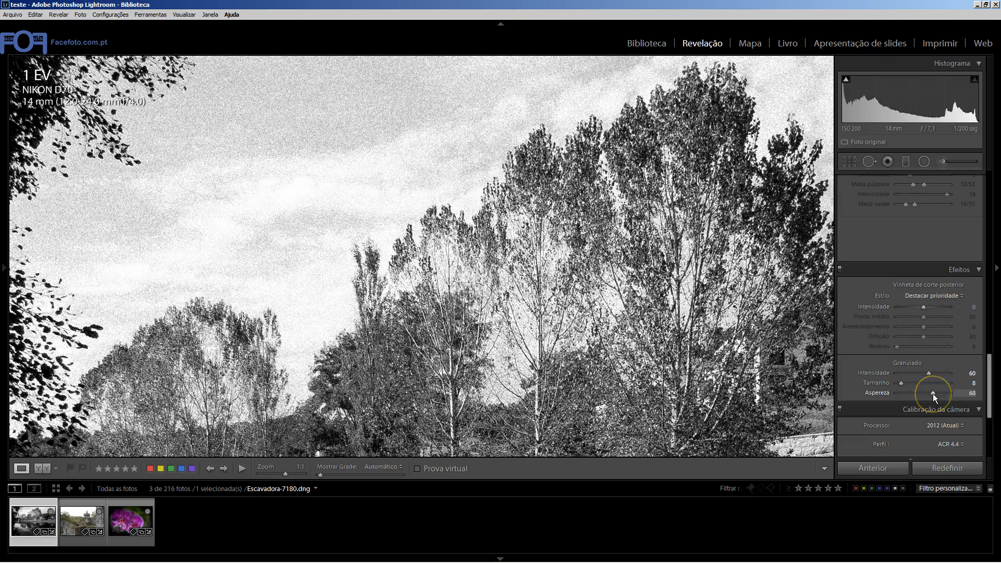
Set the grain Aspereza to 77 after comparing 100 and 0, and fit the lake photo in view
{"action": "left_click_drag", "start_coordinate": [929, 393], "coordinate": [962, 394]}
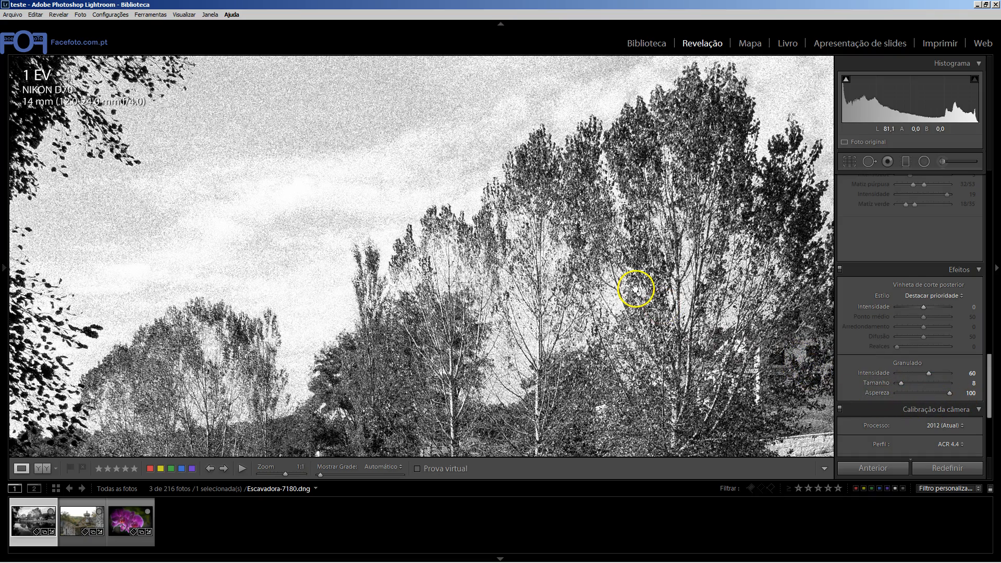
{"action": "left_click_drag", "start_coordinate": [949, 392], "coordinate": [879, 392]}
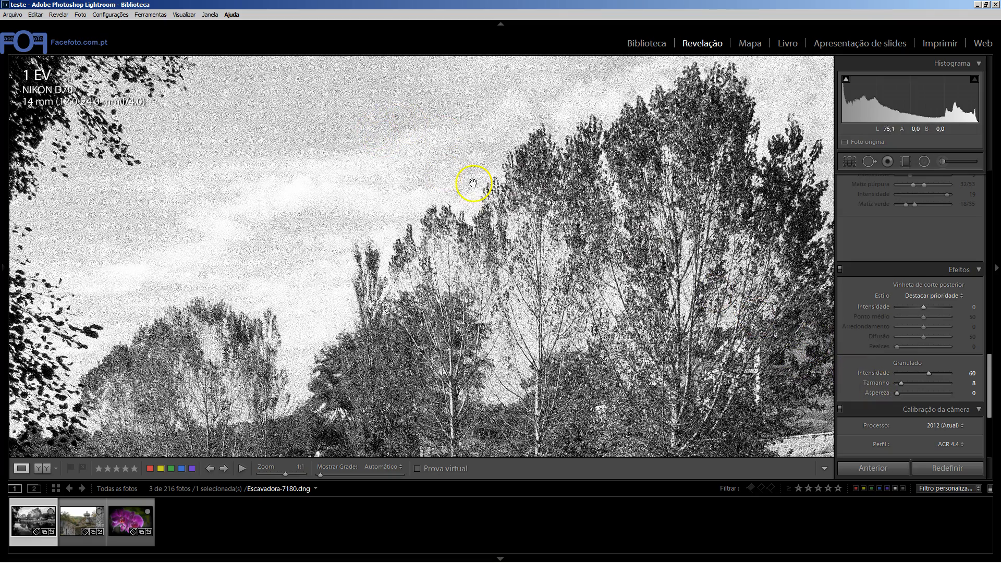
{"action": "left_click_drag", "start_coordinate": [897, 393], "coordinate": [917, 394]}
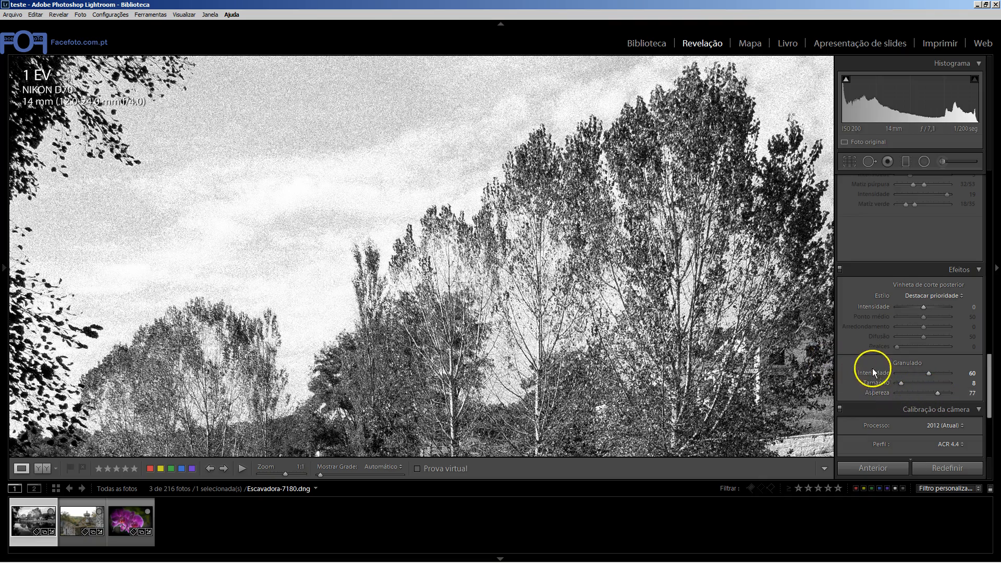
{"action": "left_click", "coordinate": [407, 186]}
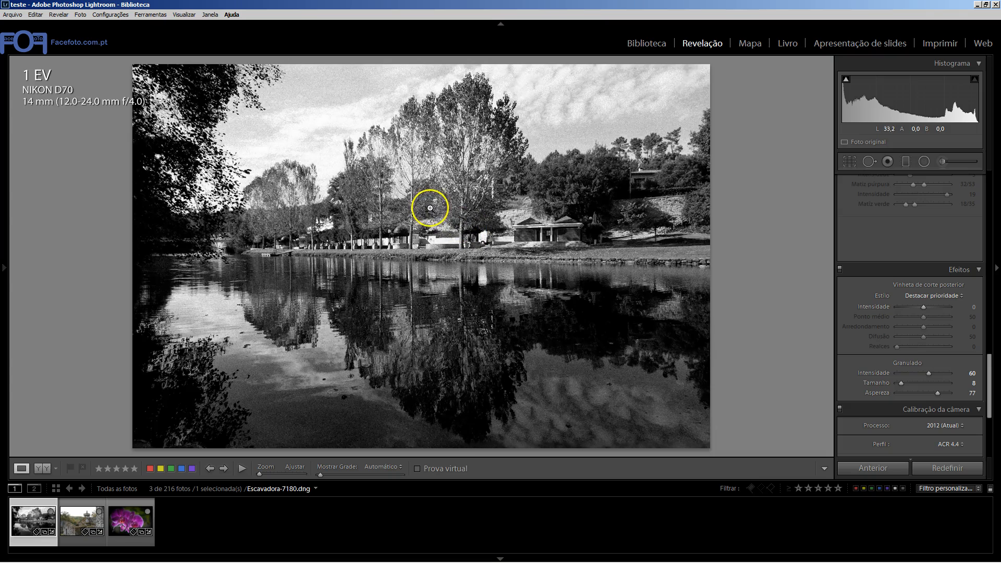